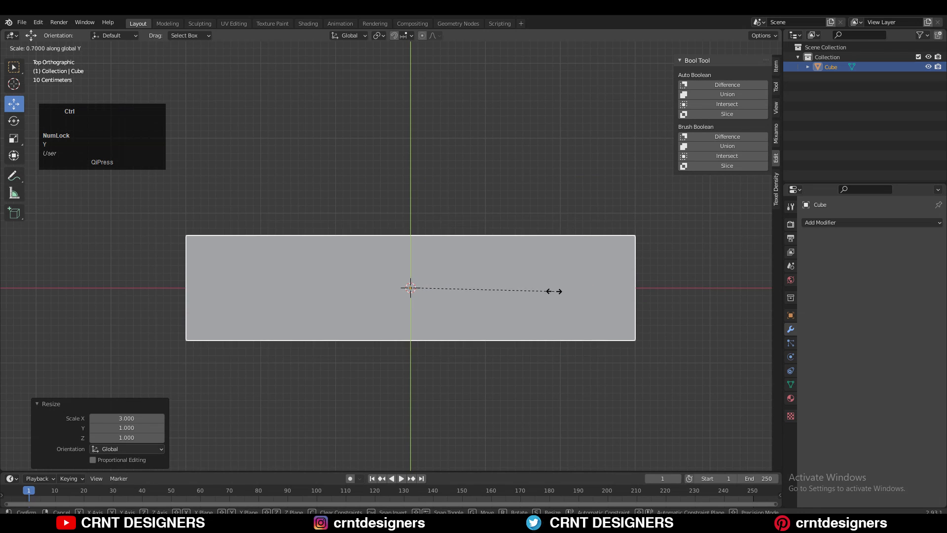
Step: Scale the cube by 0.7 along Y and 0.6 along Z to form a flatter block
{"action": "left_click", "coordinate": [558, 289]}
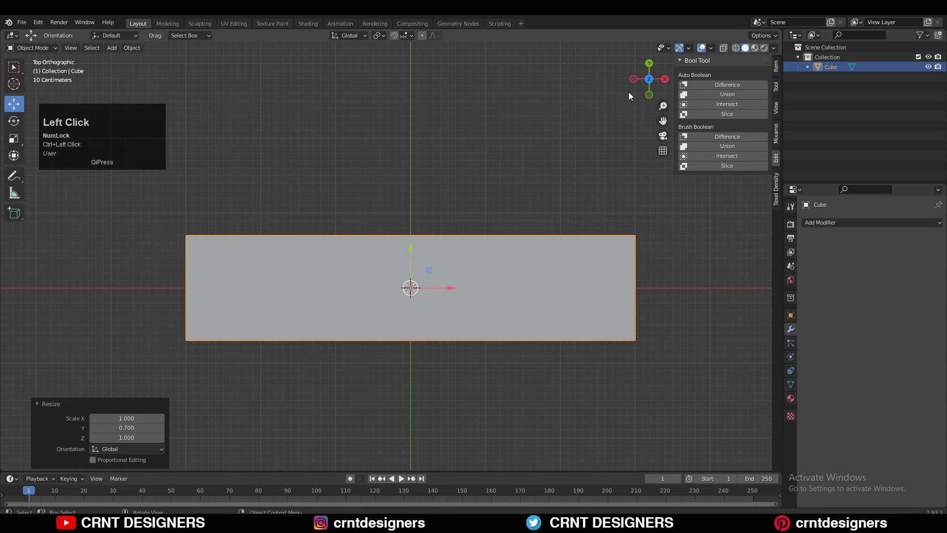
{"action": "middle_click_drag", "start_coordinate": [629, 96], "coordinate": [563, 218], "text": "alt"}
{"action": "key", "text": "s"}
{"action": "key", "text": "z"}
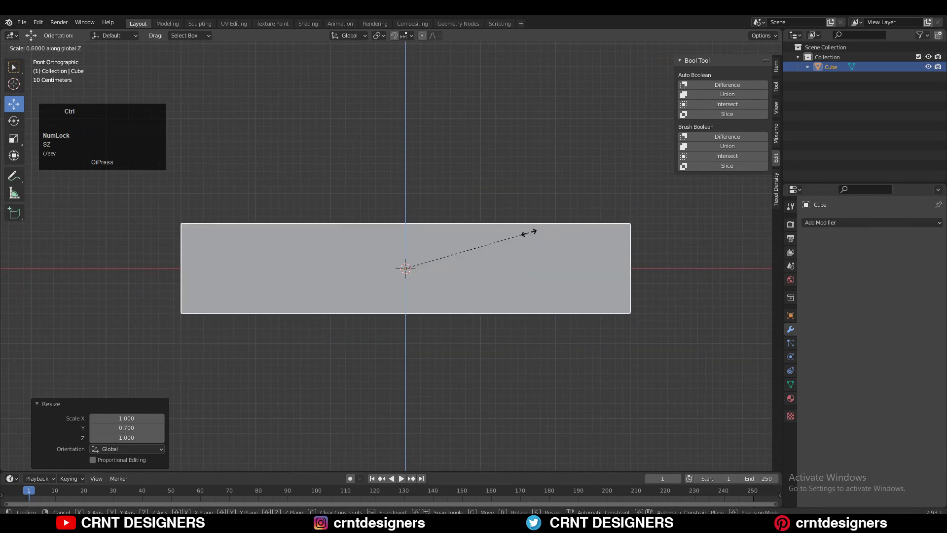
{"action": "left_click", "coordinate": [461, 250]}
{"action": "middle_click_drag", "start_coordinate": [460, 249], "coordinate": [579, 167]}
Step: Cut a straight diagonal through the +X half of the block with the Knife tool in top view
{"action": "key", "text": "Tab"}
{"action": "left_click", "coordinate": [649, 70]}
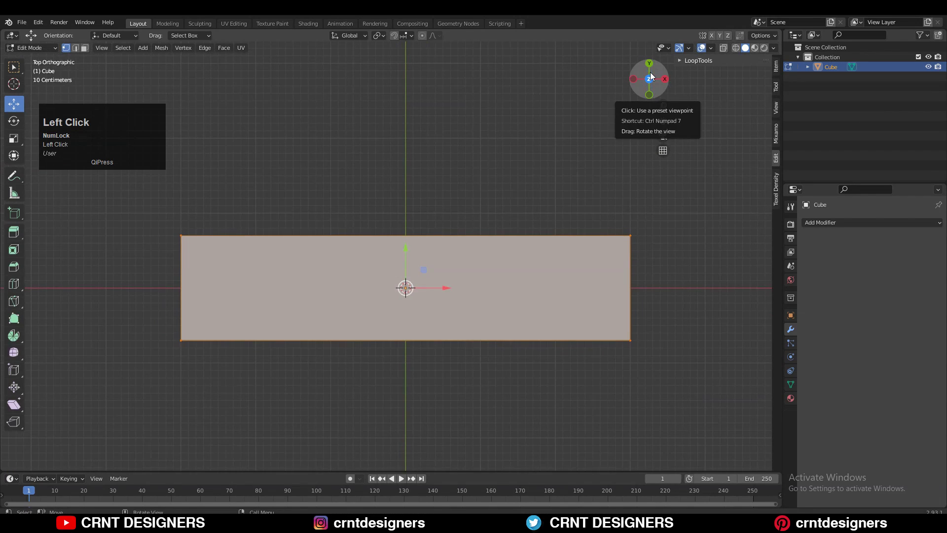
{"action": "key", "text": "ctrl"}
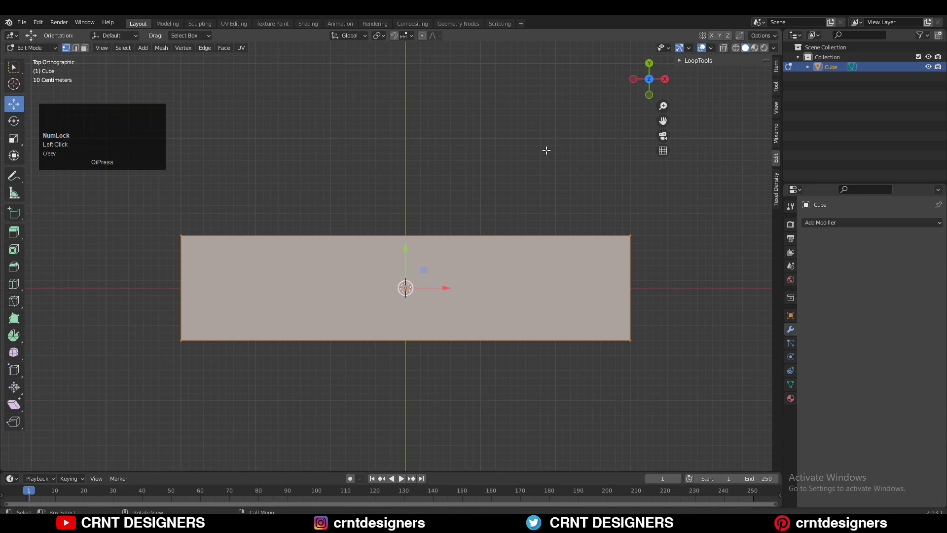
{"action": "middle_click_drag", "start_coordinate": [547, 150], "coordinate": [513, 212], "text": "ctrl"}
{"action": "left_click", "coordinate": [14, 301]}
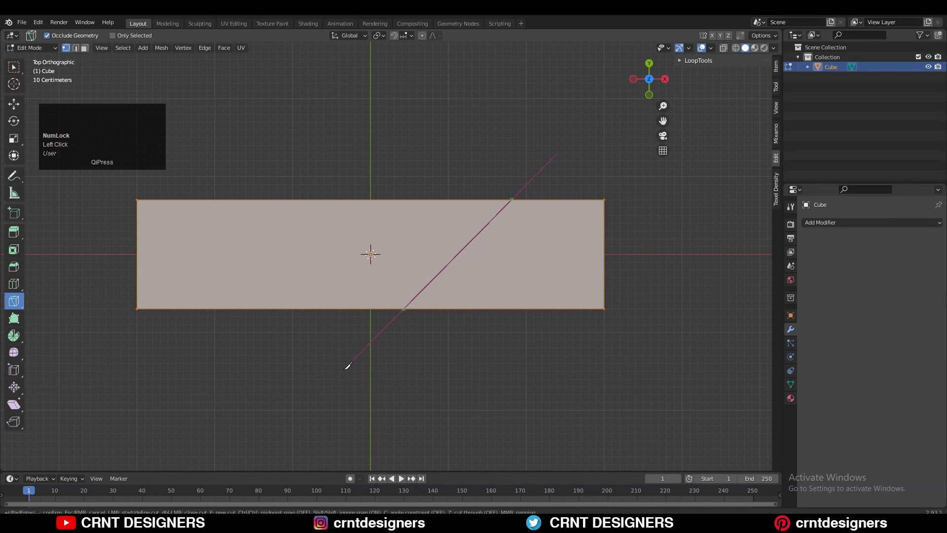
{"action": "left_click", "coordinate": [557, 168]}
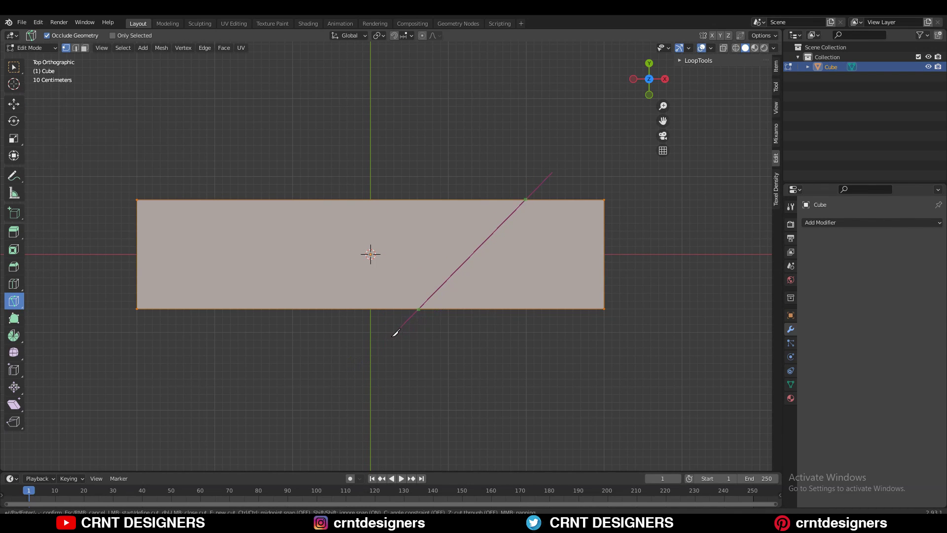
{"action": "key", "text": "z"}
{"action": "key", "text": "space"}
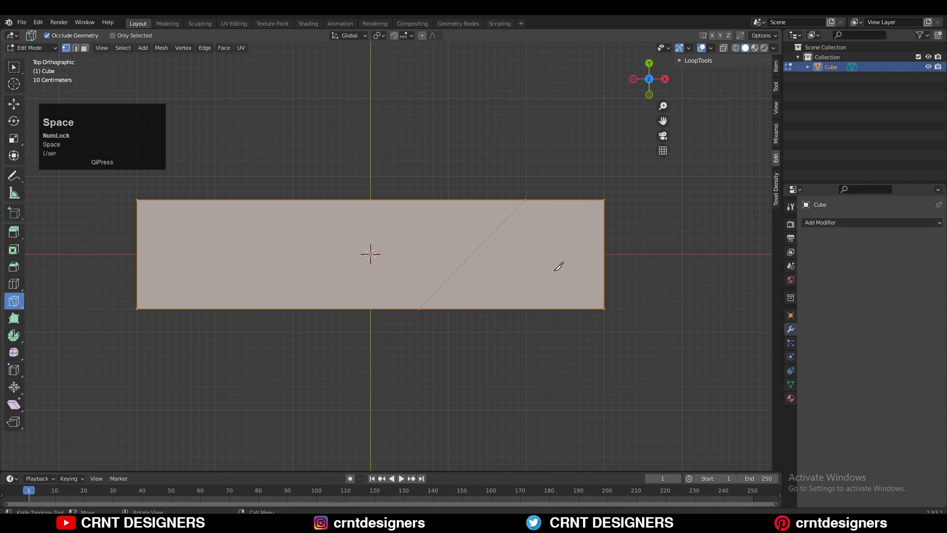
{"action": "key", "text": "c"}
Step: Slant the block's +X end by moving its front corner vertices 1.3 m along X
{"action": "left_click", "coordinate": [723, 48]}
{"action": "left_click_drag", "start_coordinate": [682, 253], "coordinate": [510, 361]}
{"action": "middle_click_drag", "start_coordinate": [545, 307], "coordinate": [479, 298], "text": "shift"}
{"action": "key", "text": "shift+space"}
{"action": "key", "text": "g"}
{"action": "left_click_drag", "start_coordinate": [539, 298], "coordinate": [690, 308], "text": "ctrl"}
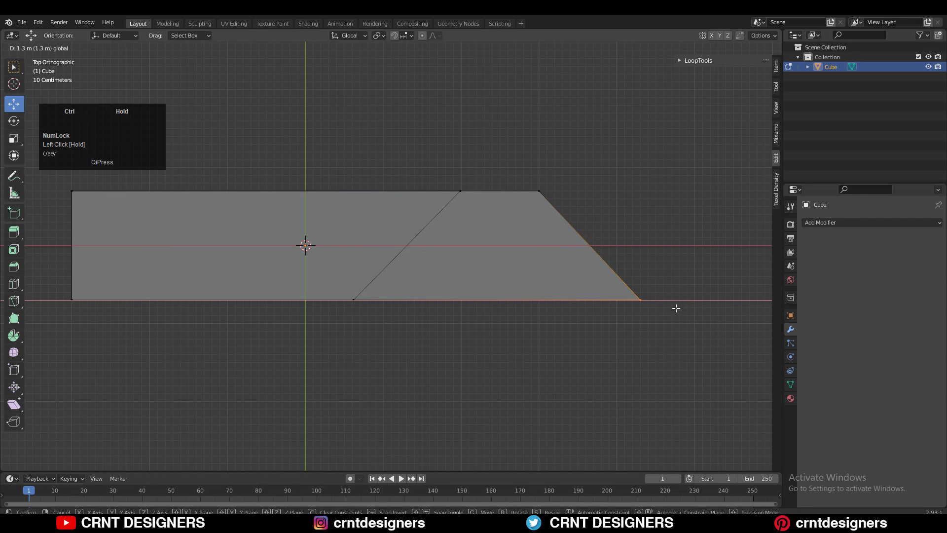
{"action": "left_click_drag", "start_coordinate": [676, 307], "coordinate": [676, 308], "text": "ctrl"}
{"action": "scroll", "coordinate": [619, 178], "scroll_direction": "up", "scroll_amount": 2}
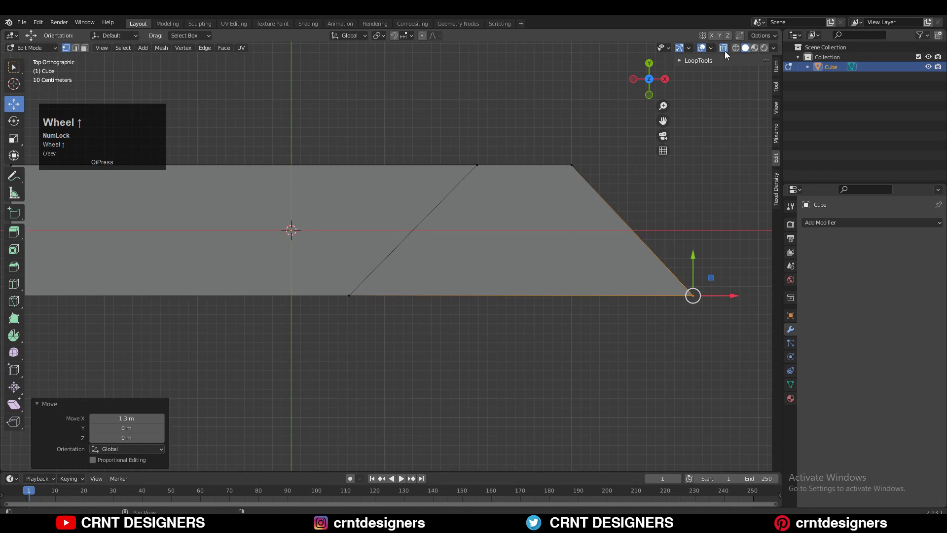
{"action": "left_click", "coordinate": [725, 51]}
Step: Scale the slanted end's upper and lower edges together by 0.3 along Z to taper the block
{"action": "middle_click_drag", "start_coordinate": [665, 180], "coordinate": [551, 127]}
{"action": "key", "text": "2"}
{"action": "left_click", "coordinate": [531, 392]}
{"action": "middle_click_drag", "start_coordinate": [515, 348], "coordinate": [490, 248], "text": "shift"}
{"action": "left_click", "coordinate": [478, 311], "text": "shift"}
{"action": "key", "text": "s"}
{"action": "key", "text": "z"}
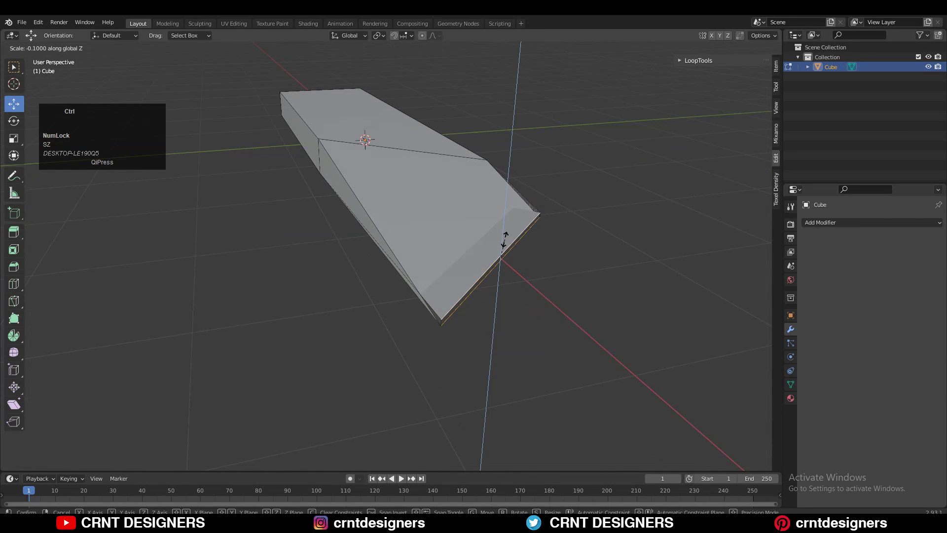
{"action": "left_click", "coordinate": [542, 258]}
{"action": "middle_click_drag", "start_coordinate": [554, 280], "coordinate": [510, 284]}
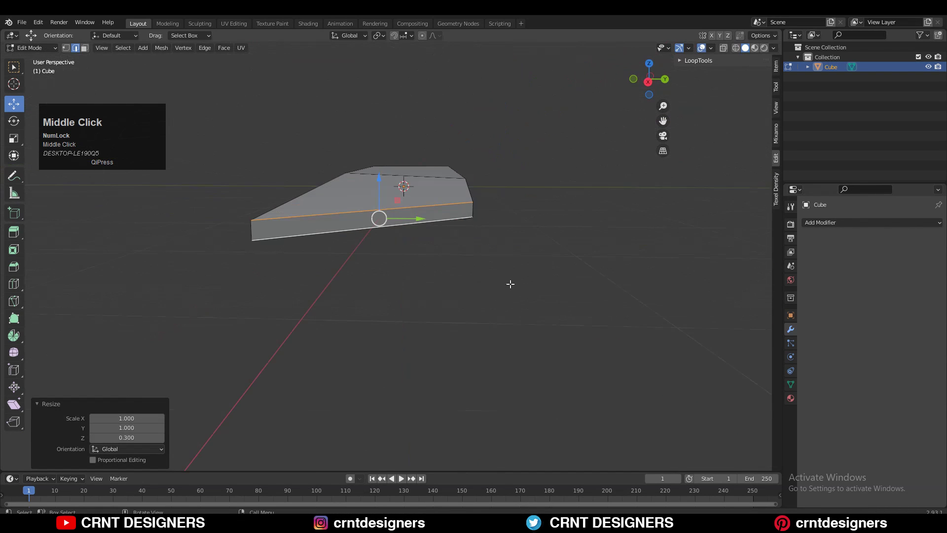
Step: Scale the tapered end's two edges by a further 0.9 along Z
{"action": "left_click", "coordinate": [647, 82]}
{"action": "scroll", "coordinate": [534, 195], "scroll_direction": "up", "scroll_amount": 3}
{"action": "key", "text": "s"}
{"action": "key", "text": "z"}
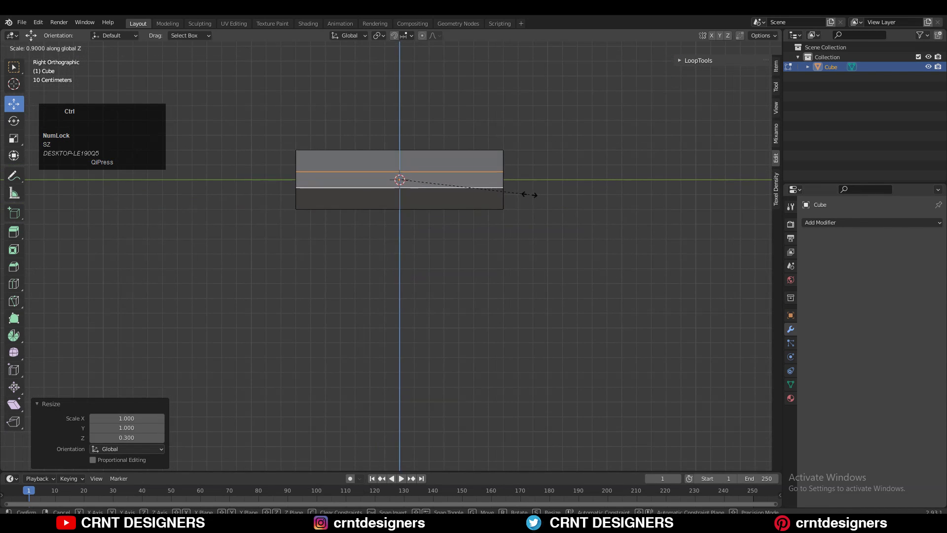
Step: Select the vertical edge at the back corner of the slanted end and apply the block's scale
{"action": "key", "text": "2"}
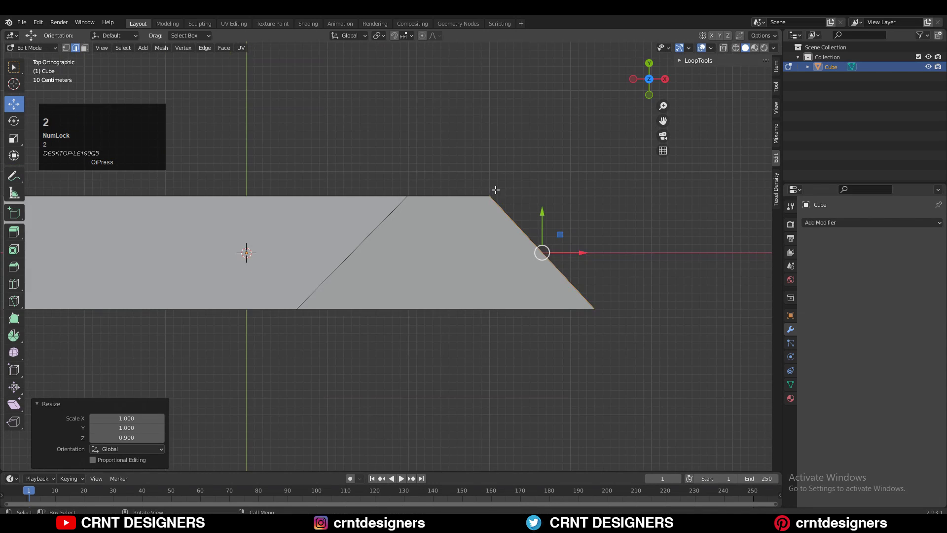
{"action": "left_click", "coordinate": [486, 193], "text": "shift"}
{"action": "middle_click_drag", "start_coordinate": [523, 156], "coordinate": [486, 243]}
{"action": "left_click", "coordinate": [649, 90]}
{"action": "left_click_drag", "start_coordinate": [424, 127], "coordinate": [528, 217]}
{"action": "middle_click_drag", "start_coordinate": [538, 244], "coordinate": [658, 225], "text": "shift"}
{"action": "middle_click_drag", "start_coordinate": [558, 220], "coordinate": [560, 240], "text": "ctrl"}
{"action": "middle_click_drag", "start_coordinate": [566, 227], "coordinate": [555, 230], "text": "shift"}
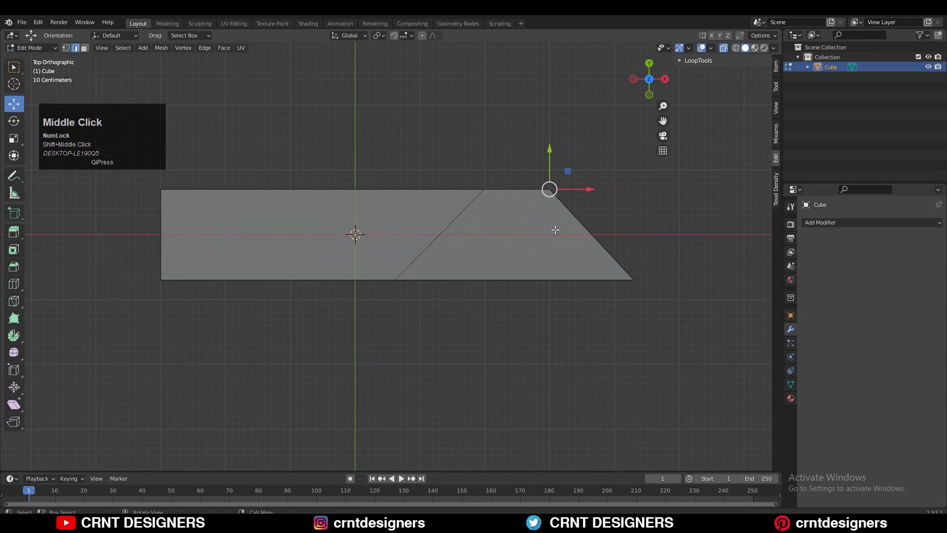
{"action": "key", "text": "Tab"}
{"action": "key", "text": "ctrl+a"}
{"action": "left_click", "coordinate": [587, 240]}
Step: Bevel the back corner edge of the slanted end with 2 segments and adjust the bevel width
{"action": "key", "text": "Tab"}
{"action": "key", "text": "ctrl+b"}
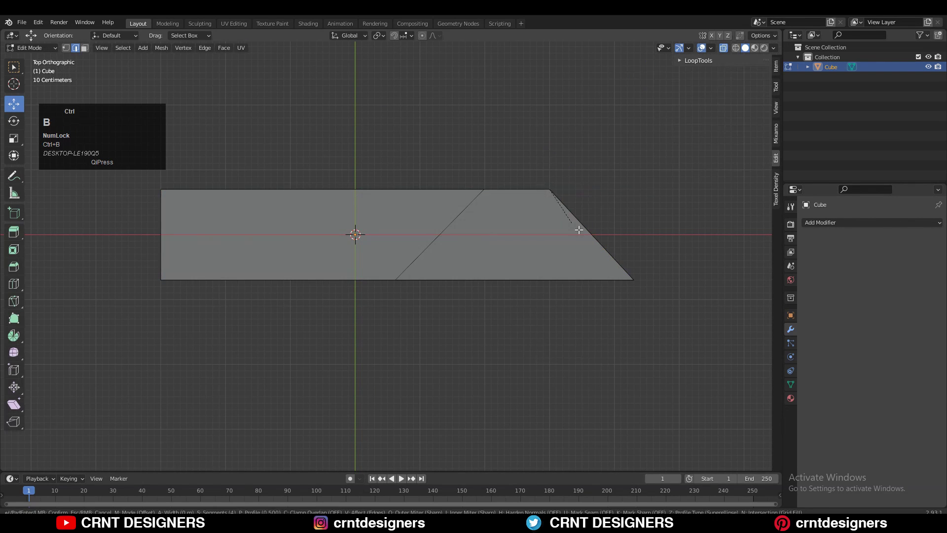
{"action": "right_click", "coordinate": [564, 206]}
{"action": "key", "text": "1"}
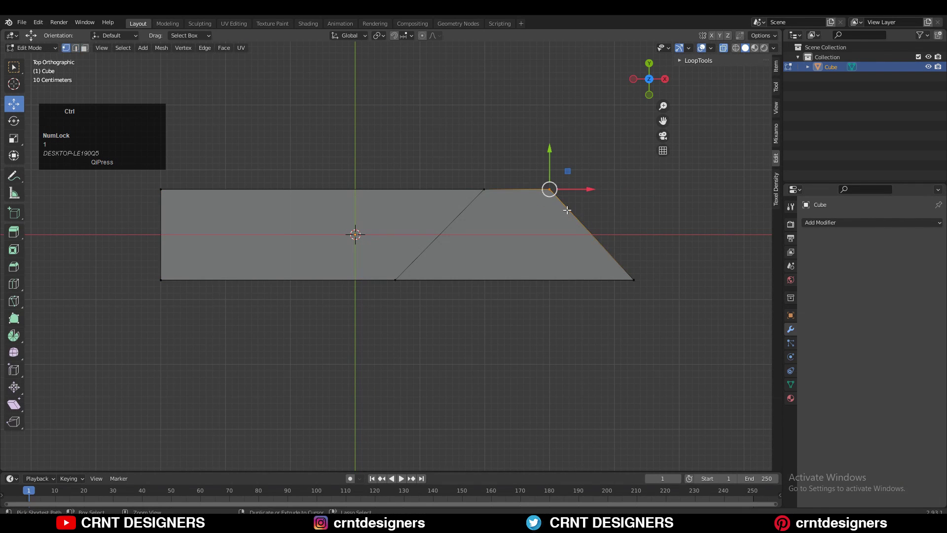
{"action": "key", "text": "ctrl+b"}
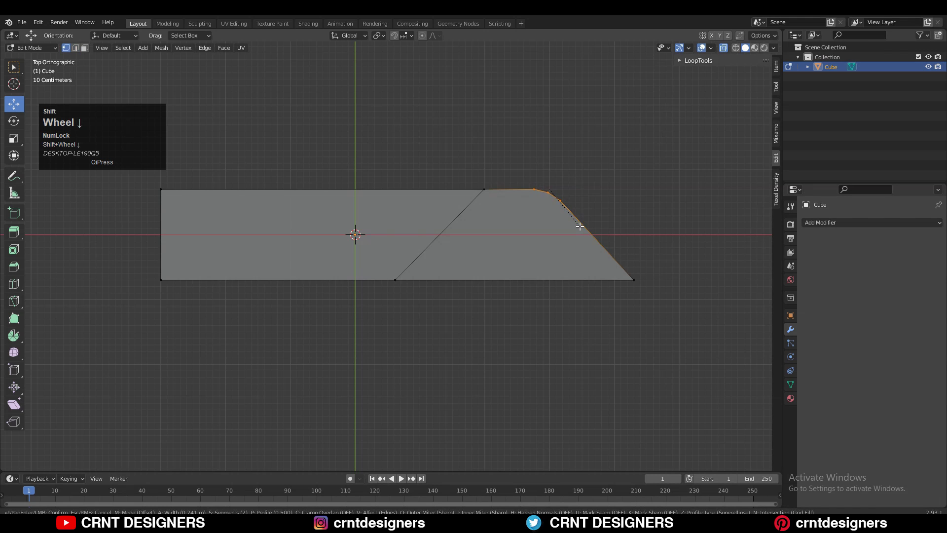
{"action": "left_click", "coordinate": [550, 191]}
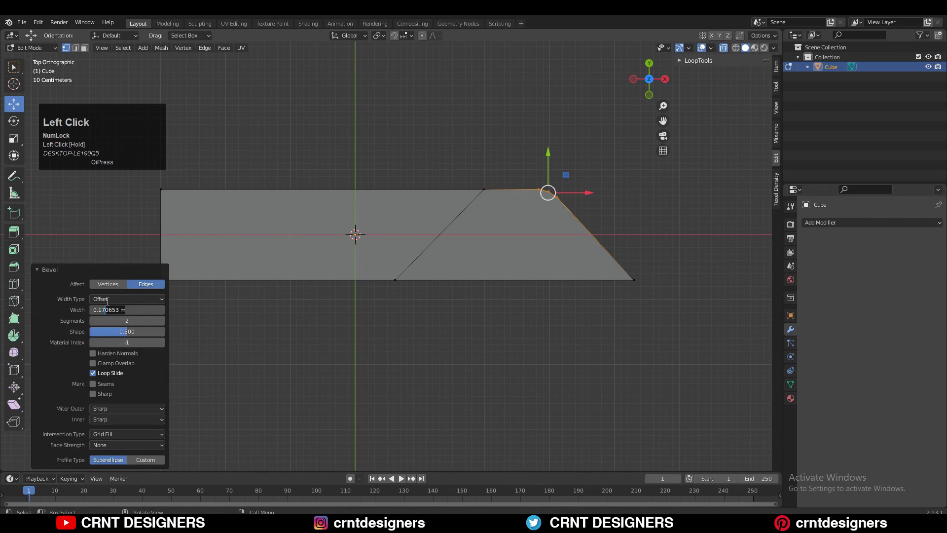
{"action": "left_click", "coordinate": [618, 280]}
{"action": "middle_click_drag", "start_coordinate": [620, 275], "coordinate": [622, 250], "text": "shift"}
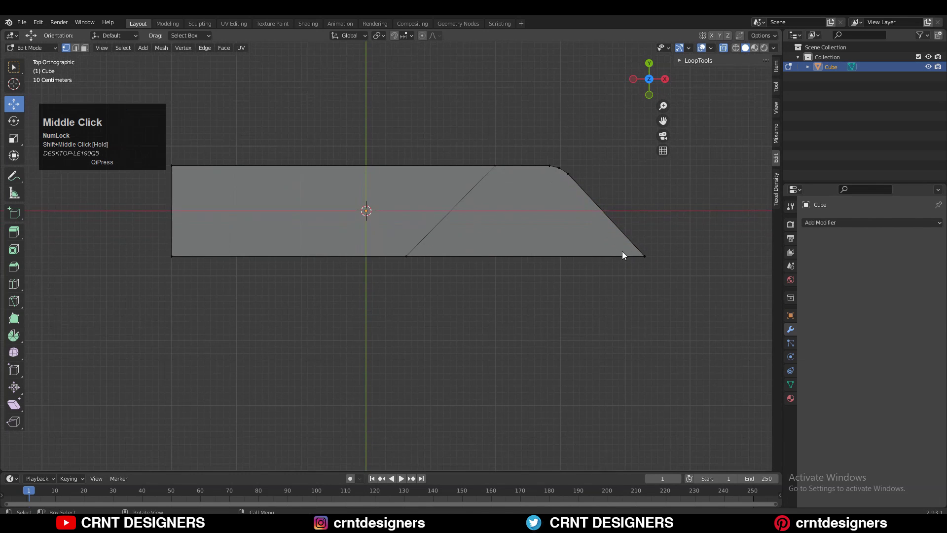
Step: Add a second cube, rotate it into a diamond and place it over the block's front side near the slanted end
{"action": "key", "text": "Tab"}
{"action": "middle_click_drag", "start_coordinate": [493, 234], "coordinate": [489, 271], "text": "shift"}
{"action": "key", "text": "Tab"}
{"action": "key", "text": "Tab"}
{"action": "key", "text": "shift+a"}
{"action": "mouse_move", "coordinate": [490, 251]}
{"action": "left_click", "coordinate": [515, 258]}
{"action": "left_click_drag", "start_coordinate": [400, 228], "coordinate": [521, 285]}
{"action": "key", "text": "r"}
{"action": "left_click", "coordinate": [536, 292], "text": "ctrl"}
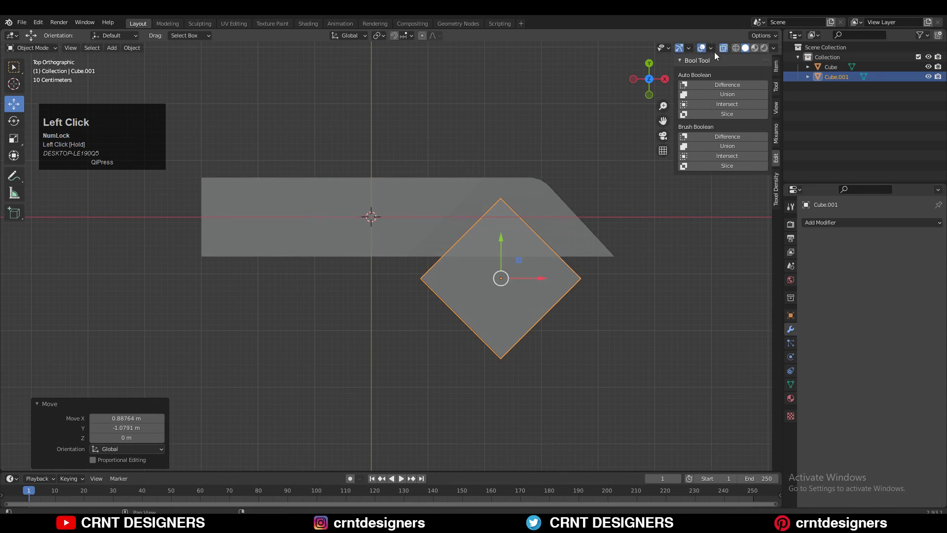
{"action": "mouse_move", "coordinate": [521, 285]}
{"action": "middle_mouse_down", "text": "ctrl"}
{"action": "mouse_move", "coordinate": [510, 218]}
{"action": "mouse_move", "coordinate": [567, 163]}
{"action": "middle_mouse_up", "text": "ctrl"}
Step: Rotate the diamond cube by -0.87° and reposition it between the diagonal cut and the slanted end in wireframe display
{"action": "left_click", "coordinate": [736, 47]}
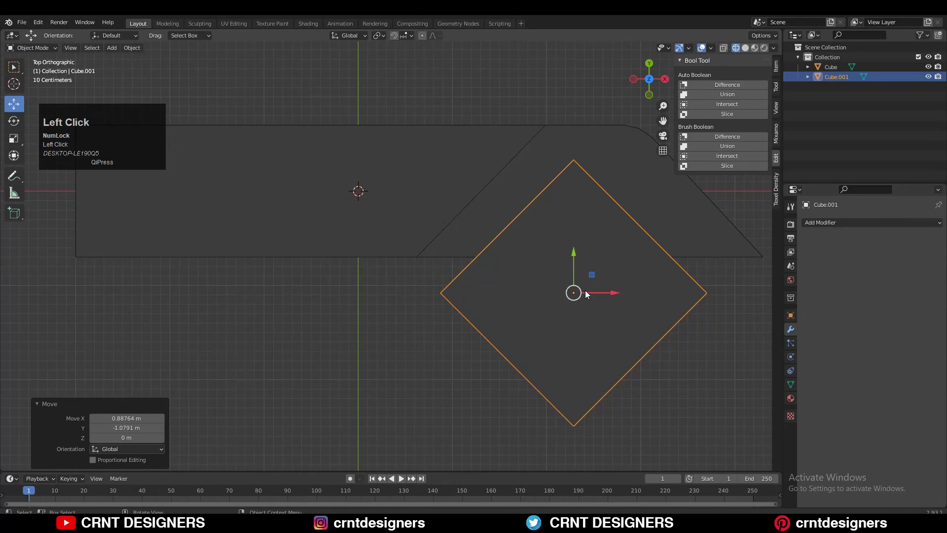
{"action": "left_click_drag", "start_coordinate": [587, 295], "coordinate": [547, 265]}
{"action": "middle_click_drag", "start_coordinate": [549, 265], "coordinate": [530, 280], "text": "shift"}
{"action": "key", "text": "r"}
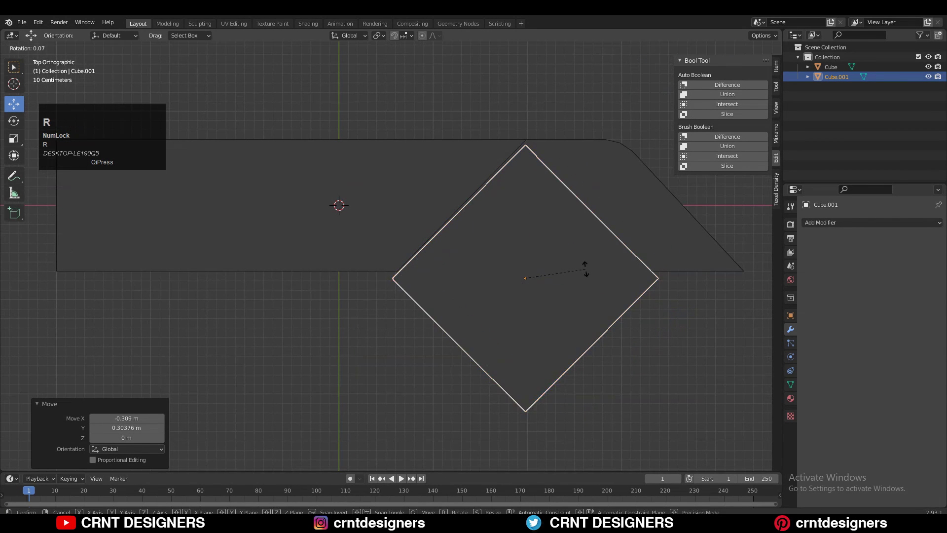
{"action": "key", "text": "shift"}
{"action": "left_click", "coordinate": [598, 288]}
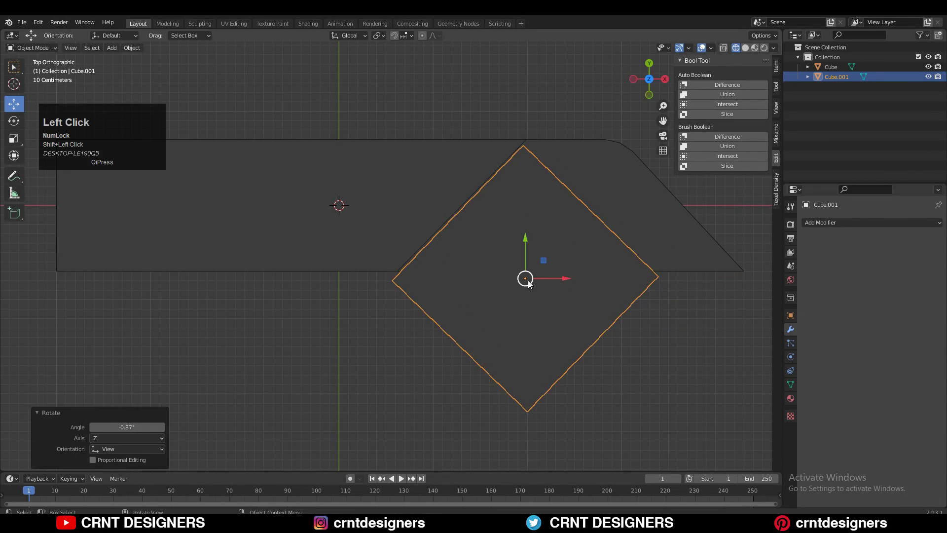
{"action": "left_click_drag", "start_coordinate": [526, 279], "coordinate": [555, 300]}
{"action": "middle_click_drag", "start_coordinate": [556, 300], "coordinate": [556, 303], "text": "ctrl"}
{"action": "left_click_drag", "start_coordinate": [556, 302], "coordinate": [534, 329]}
Step: Bevel the diamond cube's vertical edge inside the block with a width of 0.3 m and 4 segments
{"action": "middle_click_drag", "start_coordinate": [599, 267], "coordinate": [535, 340], "text": "shift"}
{"action": "key", "text": "Tab"}
{"action": "key", "text": "2"}
{"action": "left_click", "coordinate": [491, 324]}
{"action": "key", "text": "ctrl+b"}
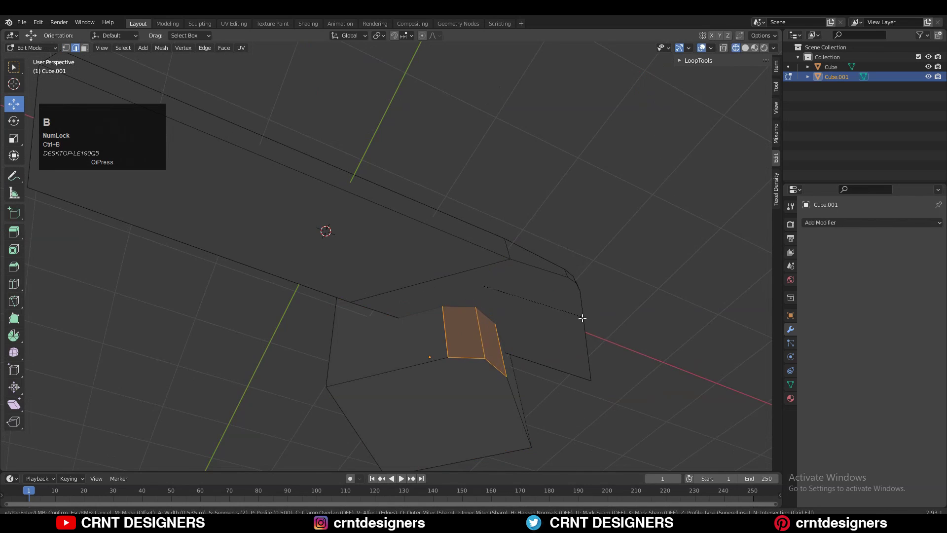
{"action": "left_click", "coordinate": [563, 313]}
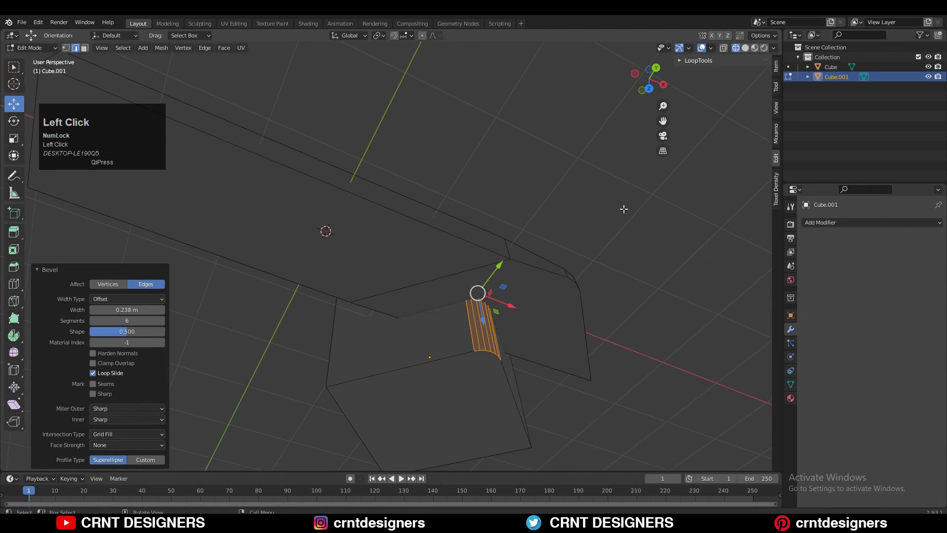
{"action": "left_click", "coordinate": [650, 88]}
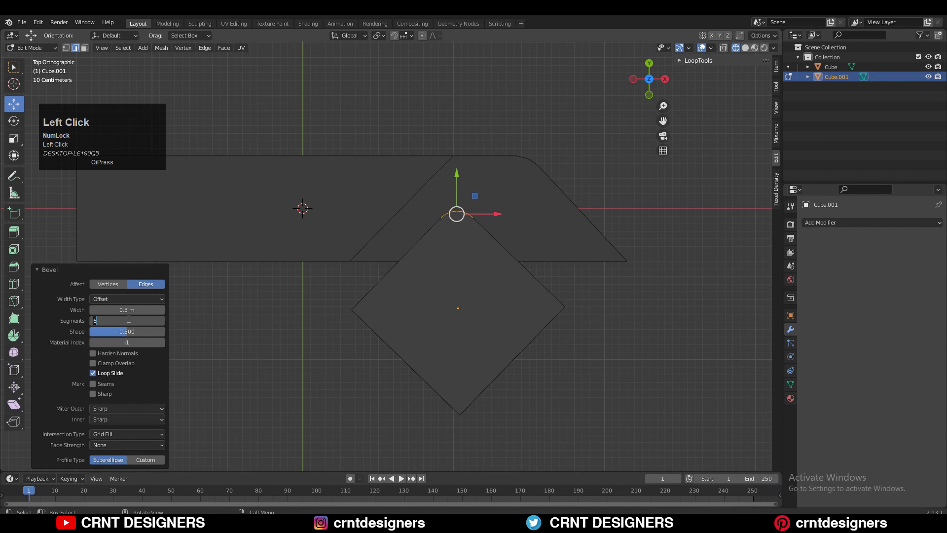
{"action": "middle_click_drag", "start_coordinate": [555, 258], "coordinate": [510, 258], "text": "shift"}
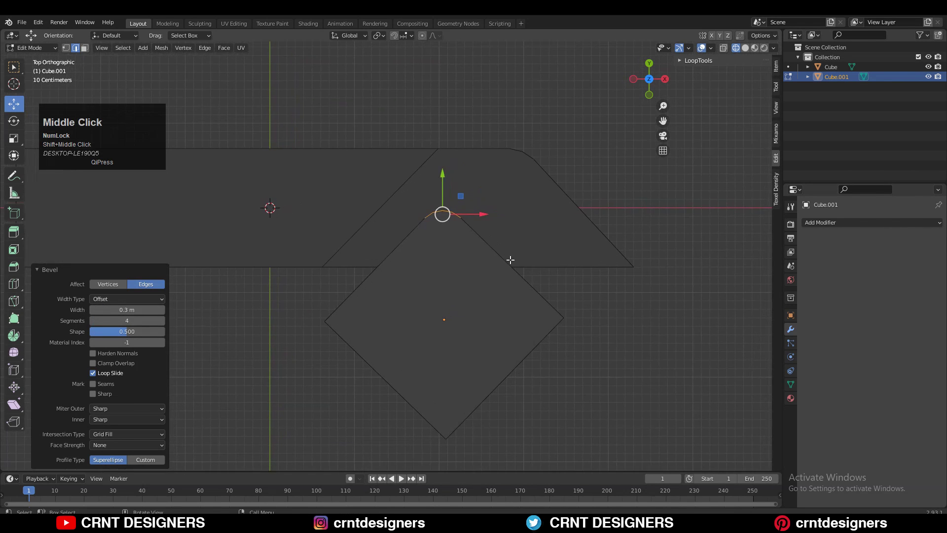
Step: Nudge the diamond cube slightly along Y and X, and subtract it from the block with a brush Boolean Difference
{"action": "key", "text": "Tab"}
{"action": "left_click_drag", "start_coordinate": [446, 286], "coordinate": [455, 280]}
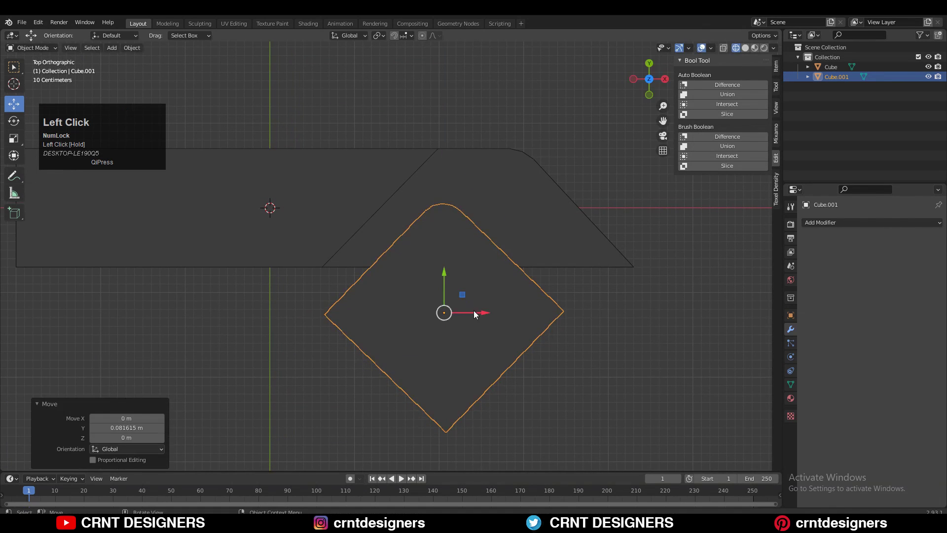
{"action": "left_click_drag", "start_coordinate": [478, 312], "coordinate": [481, 312]}
{"action": "left_click", "coordinate": [565, 241], "text": "shift"}
{"action": "left_click", "coordinate": [727, 137]}
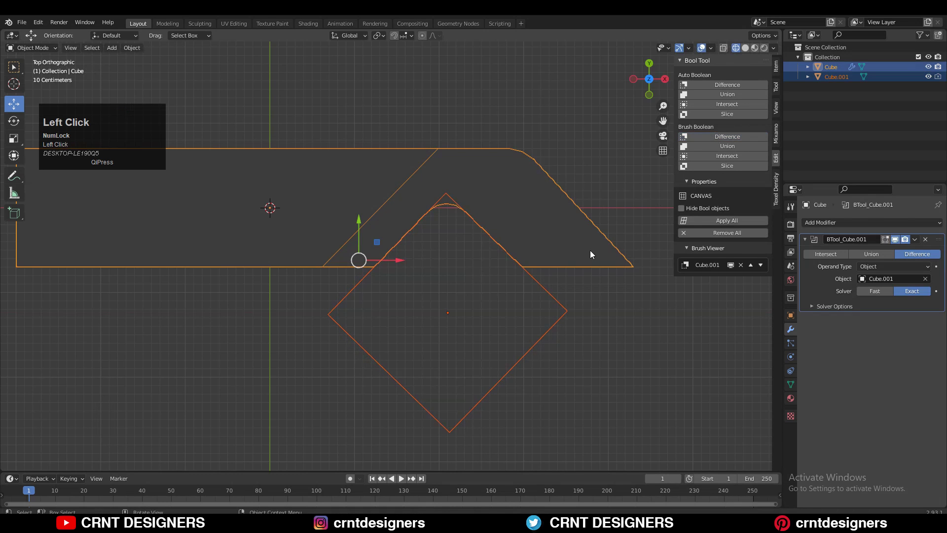
Step: Select the diamond cutter and move it 0.1 m along X to adjust the notch
{"action": "mouse_move", "coordinate": [590, 251]}
{"action": "middle_mouse_down"}
{"action": "mouse_move", "coordinate": [566, 217]}
{"action": "mouse_move", "coordinate": [586, 250]}
{"action": "middle_mouse_up"}
{"action": "left_click", "coordinate": [586, 250]}
{"action": "left_click", "coordinate": [651, 72]}
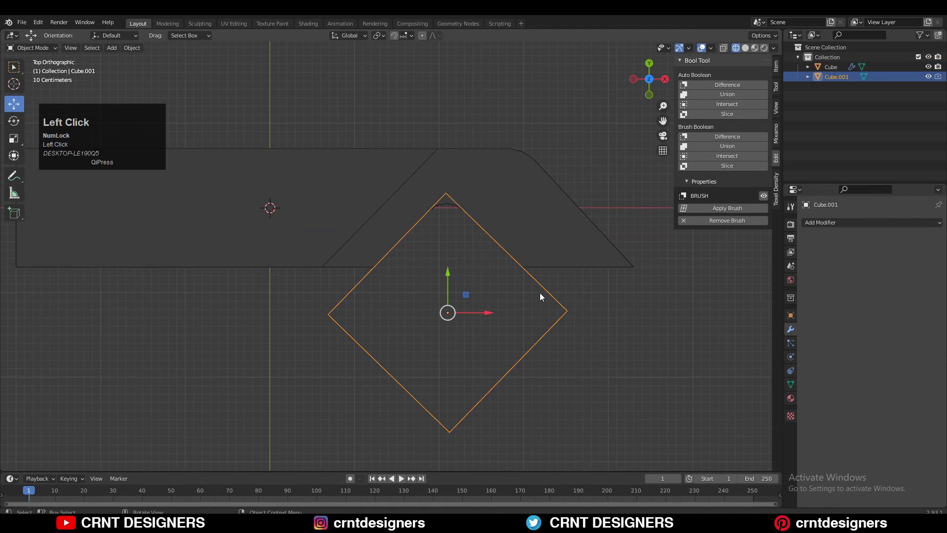
{"action": "left_click", "coordinate": [489, 294]}
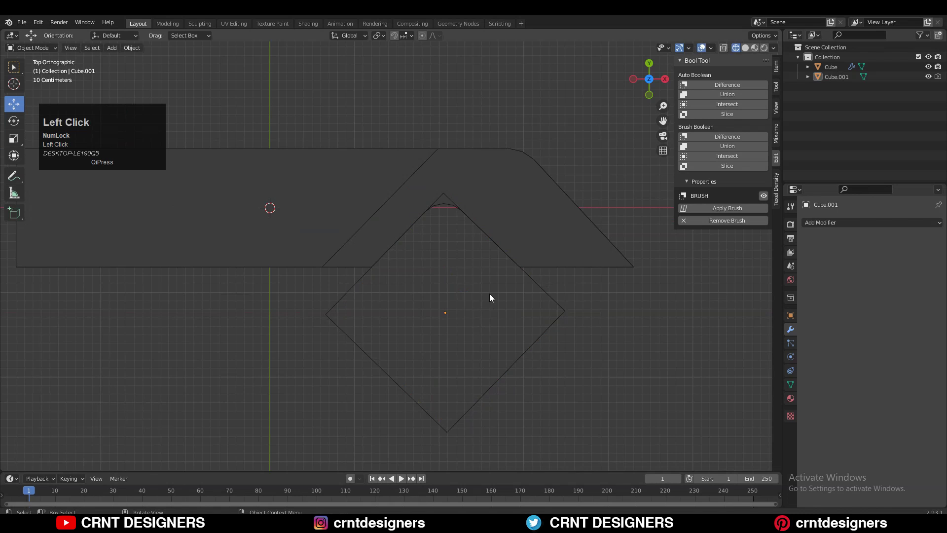
{"action": "left_click", "coordinate": [537, 293]}
{"action": "left_click_drag", "start_coordinate": [484, 313], "coordinate": [489, 314], "text": "ctrl"}
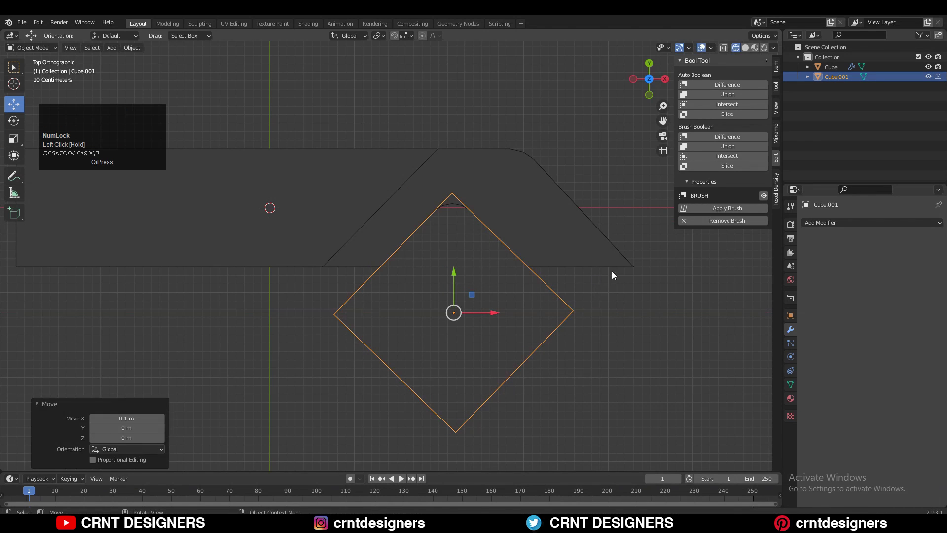
Step: Bevel the vertical edges at the sharp tip of the block's slanted end into a blunt chamfer
{"action": "left_click", "coordinate": [625, 260]}
{"action": "key", "text": "Tab"}
{"action": "key", "text": "1"}
{"action": "left_click", "coordinate": [724, 48]}
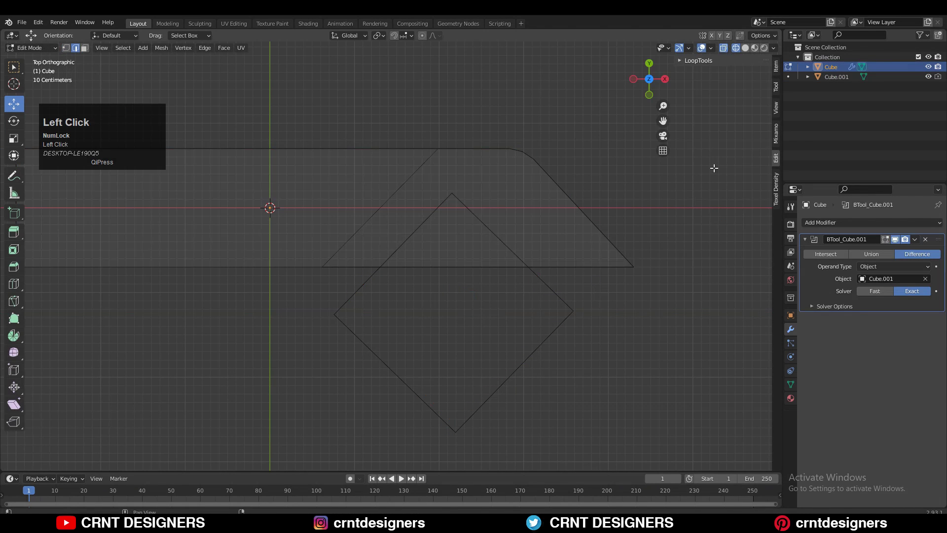
{"action": "left_click", "coordinate": [634, 267]}
{"action": "left_click", "coordinate": [747, 48]}
{"action": "key", "text": "ctrl+b"}
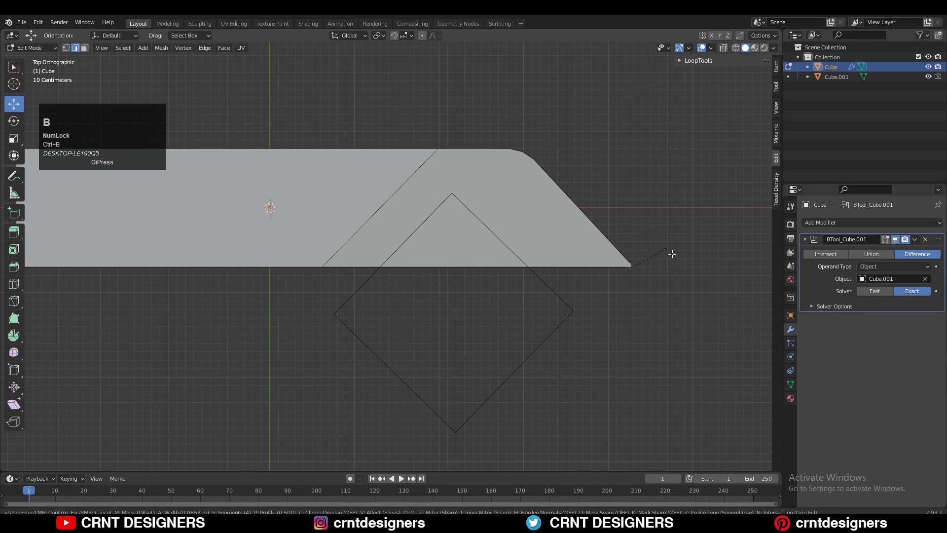
{"action": "left_click", "coordinate": [711, 262]}
{"action": "key", "text": "Tab"}
{"action": "left_click", "coordinate": [629, 230]}
{"action": "middle_click_drag", "start_coordinate": [622, 226], "coordinate": [523, 281], "text": "ctrl"}
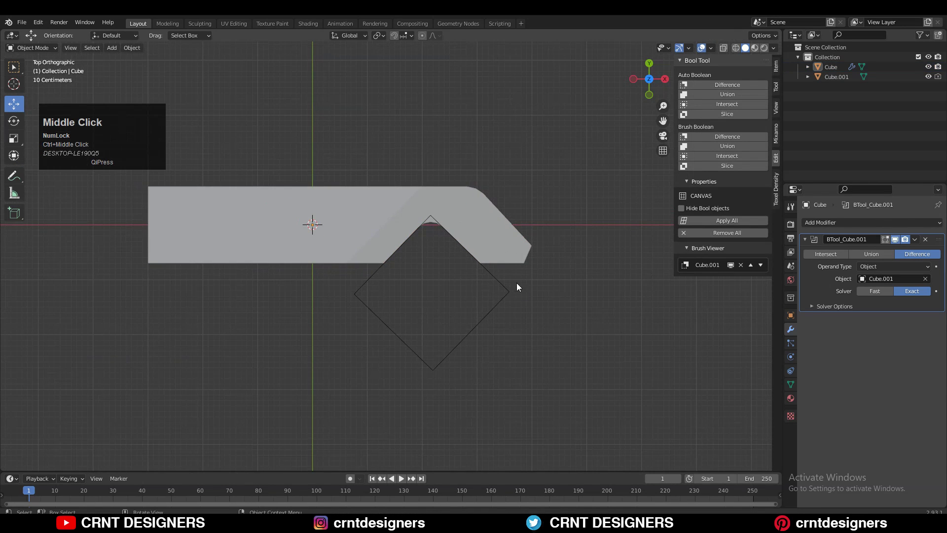
Step: Apply the block's Boolean modifier and delete the diamond cutter
{"action": "left_click", "coordinate": [511, 249]}
{"action": "left_click", "coordinate": [915, 239]}
{"action": "left_click", "coordinate": [883, 251]}
{"action": "left_click", "coordinate": [498, 282]}
{"action": "key", "text": "x"}
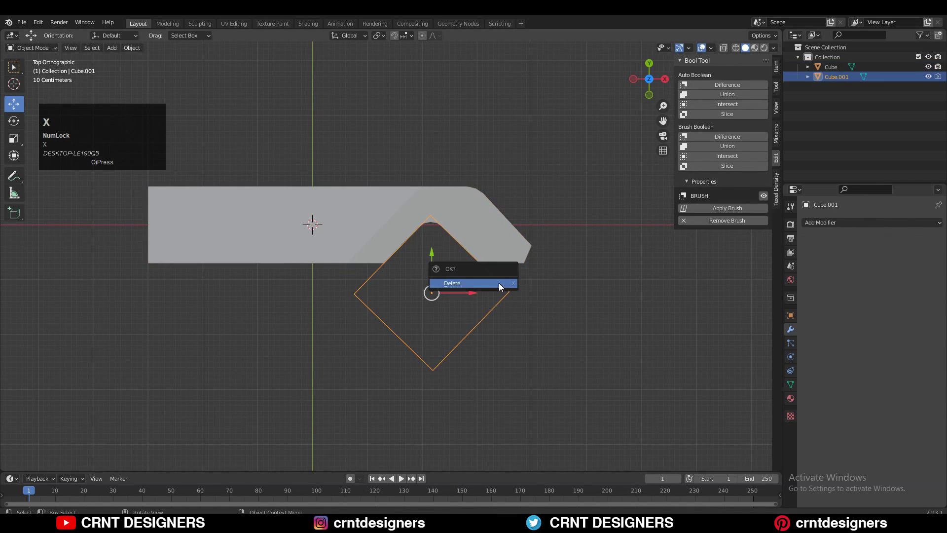
{"action": "left_click", "coordinate": [499, 283]}
{"action": "middle_click_drag", "start_coordinate": [445, 283], "coordinate": [457, 286], "text": "shift"}
{"action": "left_click", "coordinate": [462, 237]}
{"action": "key", "text": "Tab"}
{"action": "middle_click_drag", "start_coordinate": [461, 238], "coordinate": [437, 210]}
{"action": "key", "text": "shift+a"}
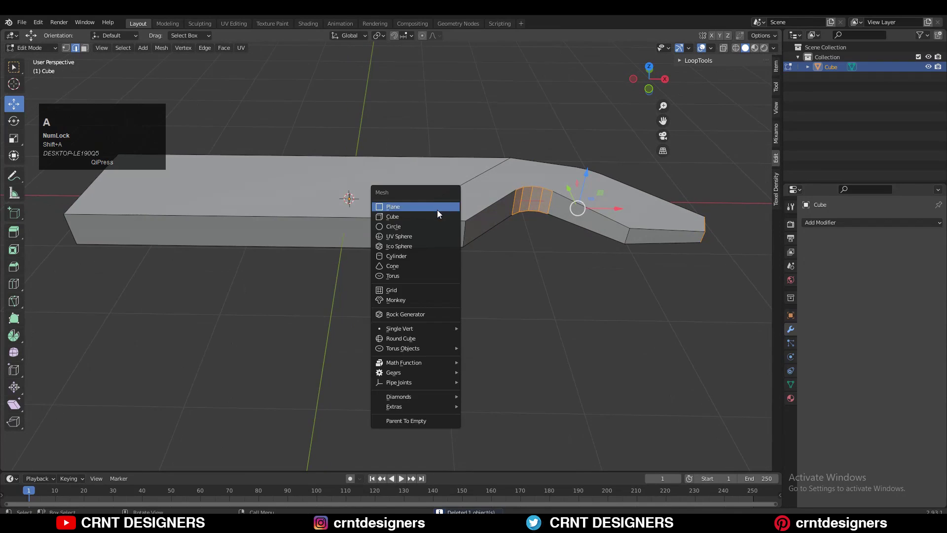
{"action": "left_click", "coordinate": [427, 218]}
{"action": "key", "text": "ctrl+z"}
{"action": "key", "text": "Tab"}
Step: Add a new cube, move it outside the block below the notch, and scale it to 0.2
{"action": "key", "text": "shift+a"}
{"action": "left_click", "coordinate": [482, 208]}
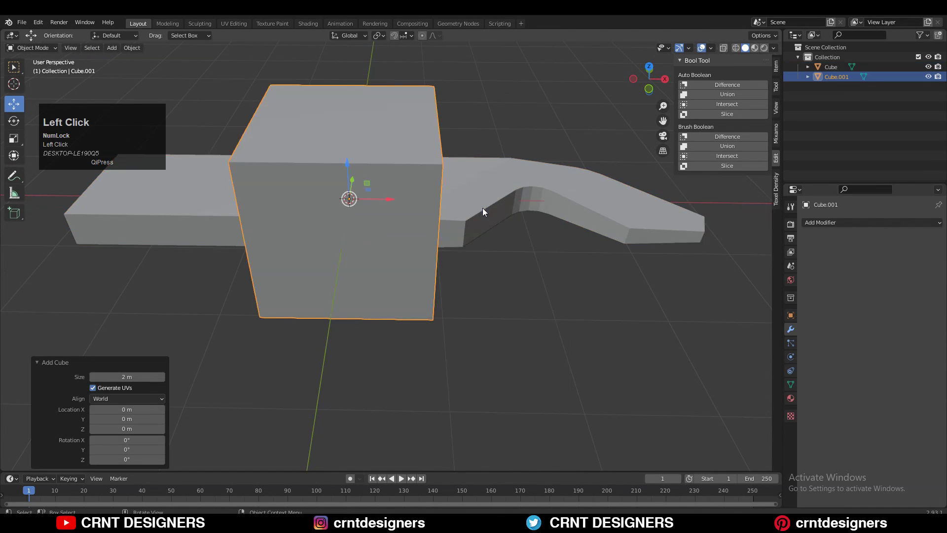
{"action": "middle_click_drag", "start_coordinate": [482, 208], "coordinate": [626, 108]}
{"action": "left_click", "coordinate": [649, 77]}
{"action": "left_click_drag", "start_coordinate": [348, 219], "coordinate": [509, 346]}
{"action": "key", "text": "s"}
{"action": "left_click", "coordinate": [542, 346]}
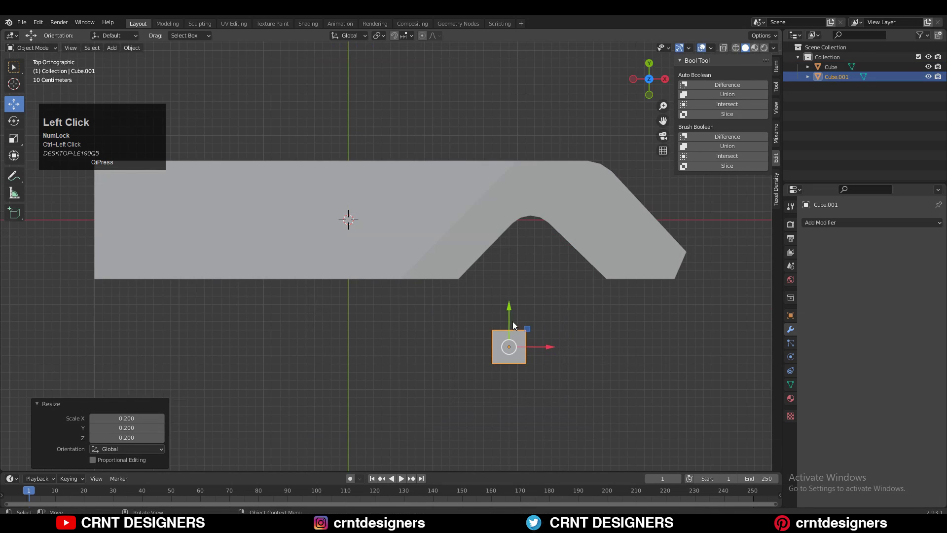
Step: Move the small cube along Y and X to the notch's outer corner and raise it about 0.165 m along Z
{"action": "left_click_drag", "start_coordinate": [509, 308], "coordinate": [512, 244]}
{"action": "left_click_drag", "start_coordinate": [547, 275], "coordinate": [489, 269]}
{"action": "middle_click_drag", "start_coordinate": [490, 269], "coordinate": [429, 207]}
{"action": "middle_click_drag", "start_coordinate": [429, 207], "coordinate": [406, 286], "text": "shift"}
{"action": "middle_click_drag", "start_coordinate": [406, 286], "coordinate": [408, 247], "text": "ctrl"}
{"action": "left_click_drag", "start_coordinate": [435, 298], "coordinate": [439, 272]}
{"action": "middle_click_drag", "start_coordinate": [528, 227], "coordinate": [484, 213]}
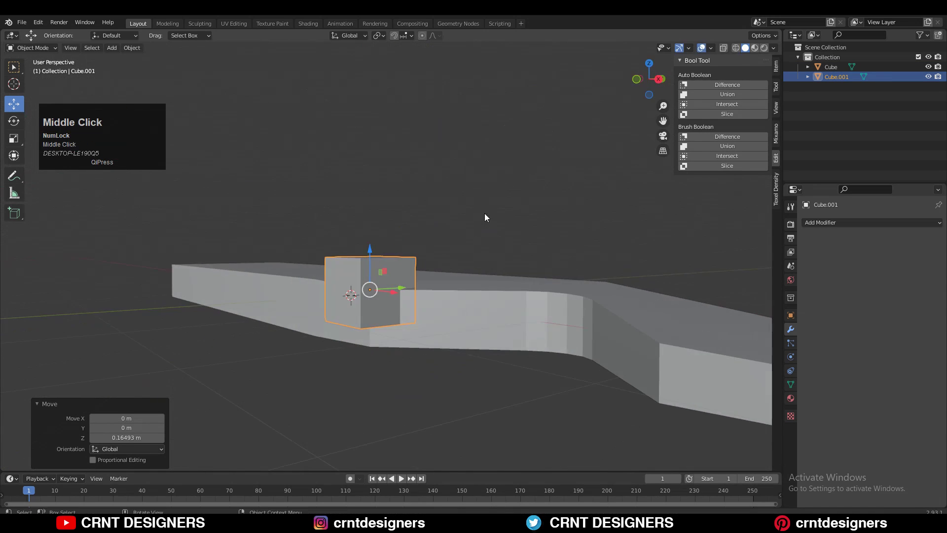
Step: Fine-tune the small cube's Z and Y position so it overlaps the upper edge of the block
{"action": "left_click", "coordinate": [662, 78]}
{"action": "middle_click_drag", "start_coordinate": [384, 217], "coordinate": [462, 191], "text": "shift"}
{"action": "middle_click_drag", "start_coordinate": [463, 191], "coordinate": [459, 159], "text": "ctrl"}
{"action": "left_click_drag", "start_coordinate": [417, 217], "coordinate": [417, 203]}
{"action": "left_click_drag", "start_coordinate": [443, 243], "coordinate": [432, 244]}
{"action": "left_click_drag", "start_coordinate": [405, 209], "coordinate": [403, 215]}
Step: Shift the small cube along X over the notch corner and subtract it from the block with a brush Boolean Difference
{"action": "middle_click_drag", "start_coordinate": [407, 217], "coordinate": [521, 223]}
{"action": "left_click", "coordinate": [647, 79]}
{"action": "left_click_drag", "start_coordinate": [535, 249], "coordinate": [553, 246]}
{"action": "middle_click_drag", "start_coordinate": [549, 279], "coordinate": [545, 370]}
{"action": "left_click", "coordinate": [547, 171], "text": "shift"}
{"action": "left_click", "coordinate": [726, 137]}
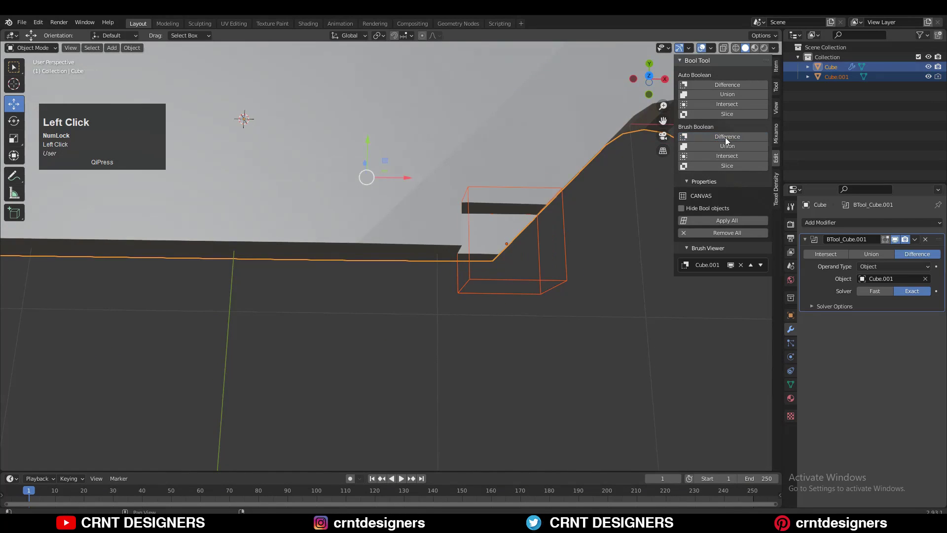
Step: Select the small cube cutter and move it about 0.07 m along Y to adjust the corner recess
{"action": "middle_click_drag", "start_coordinate": [555, 284], "coordinate": [493, 228]}
{"action": "left_click", "coordinate": [493, 226]}
{"action": "left_click", "coordinate": [650, 64]}
{"action": "left_click_drag", "start_coordinate": [505, 214], "coordinate": [504, 206]}
{"action": "middle_click_drag", "start_coordinate": [528, 308], "coordinate": [421, 274]}
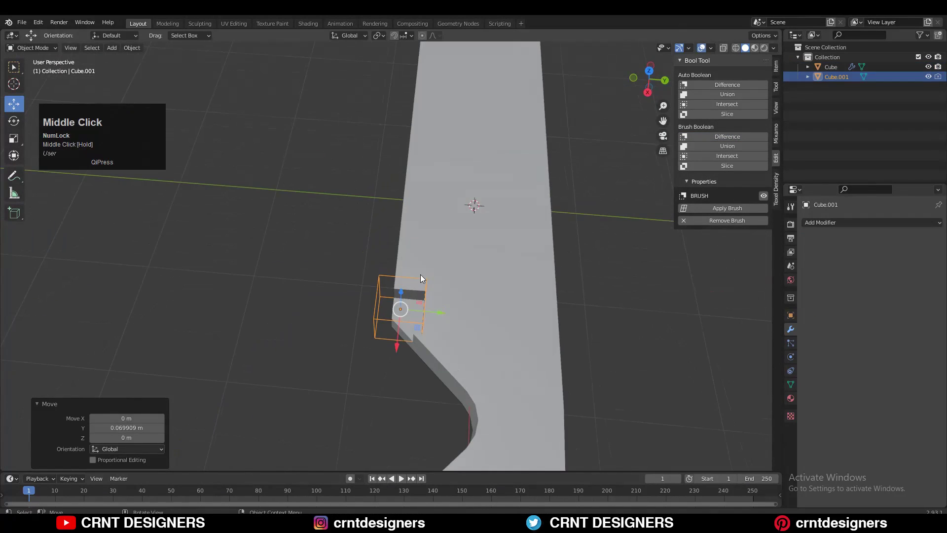
{"action": "left_click_drag", "start_coordinate": [399, 309], "coordinate": [393, 311]}
{"action": "middle_click_drag", "start_coordinate": [441, 293], "coordinate": [528, 277]}
Step: Reselect the small cube cutter and move it about -0.034 m along Y to refine the recess
{"action": "left_click", "coordinate": [576, 192]}
{"action": "left_click", "coordinate": [474, 247]}
{"action": "middle_click_drag", "start_coordinate": [442, 170], "coordinate": [410, 257]}
{"action": "left_click", "coordinate": [353, 246]}
{"action": "left_click_drag", "start_coordinate": [386, 223], "coordinate": [383, 227]}
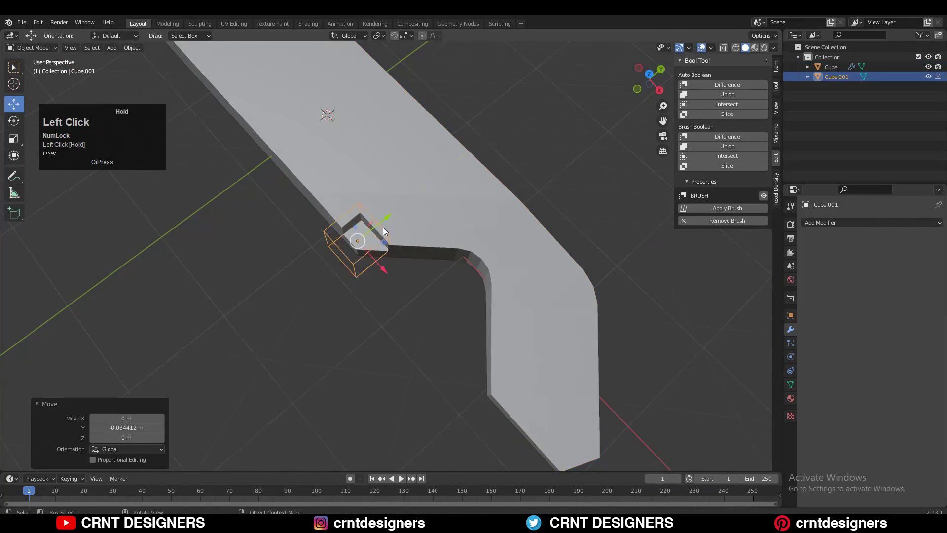
Step: Apply the Boolean on the block and delete the small cube cutter
{"action": "middle_click_drag", "start_coordinate": [493, 296], "coordinate": [582, 247]}
{"action": "left_click", "coordinate": [631, 276]}
{"action": "left_click", "coordinate": [727, 220]}
{"action": "left_click", "coordinate": [379, 231]}
{"action": "key", "text": "x"}
{"action": "left_click", "coordinate": [377, 231]}
Step: Bevel the vertical edges of the block's square end with a width of 0.701 m and 4 segments to round it
{"action": "middle_click_drag", "start_coordinate": [434, 236], "coordinate": [394, 341]}
{"action": "left_click", "coordinate": [649, 74]}
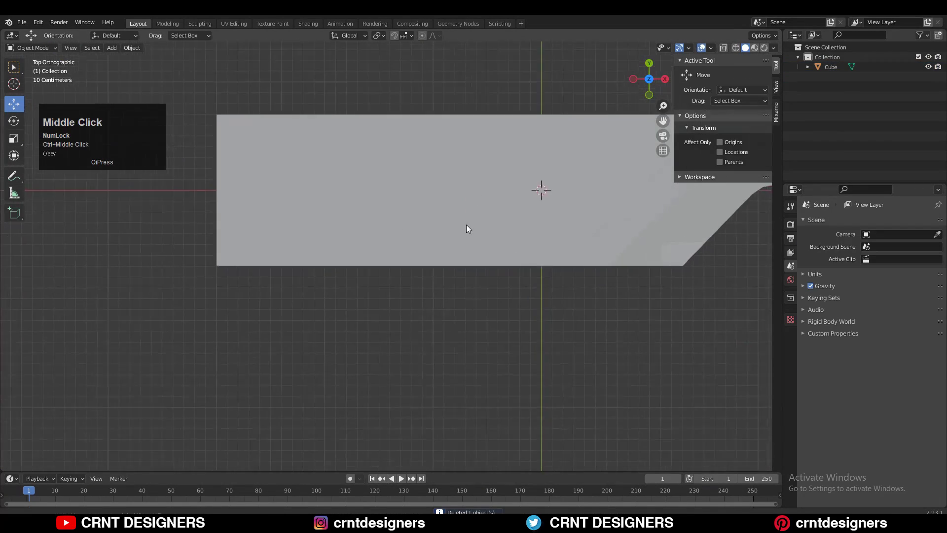
{"action": "left_click", "coordinate": [424, 232]}
{"action": "key", "text": "Tab"}
{"action": "middle_click_drag", "start_coordinate": [329, 242], "coordinate": [415, 244], "text": "shift"}
{"action": "left_click", "coordinate": [724, 49]}
{"action": "middle_click_drag", "start_coordinate": [356, 291], "coordinate": [434, 221]}
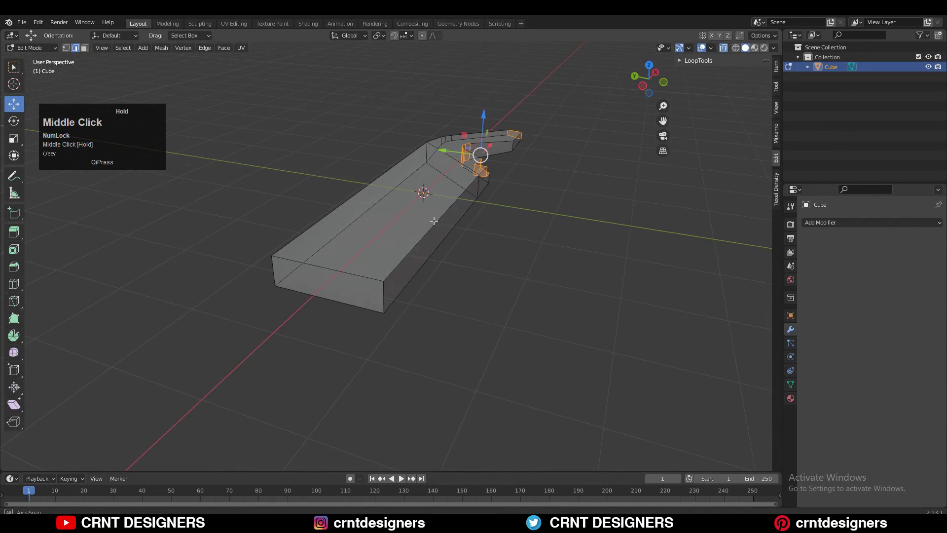
{"action": "left_click", "coordinate": [649, 70]}
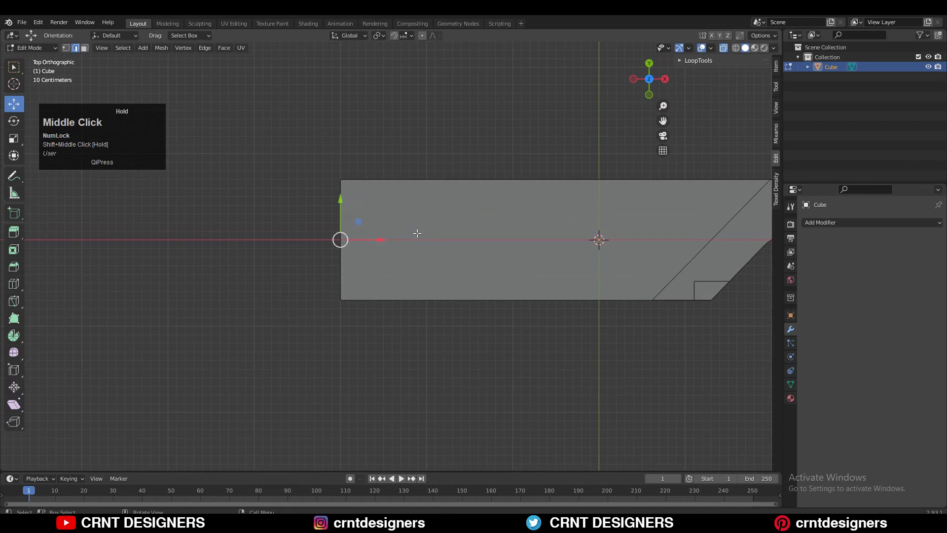
{"action": "key", "text": "ctrl+b"}
{"action": "key", "text": "shift"}
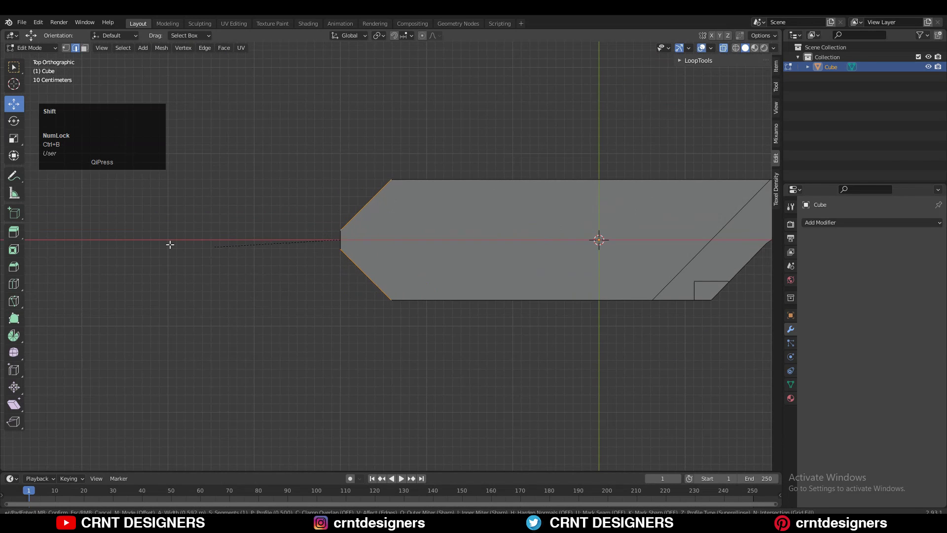
{"action": "scroll", "coordinate": [122, 251], "scroll_direction": "up", "scroll_amount": 3, "text": "shift"}
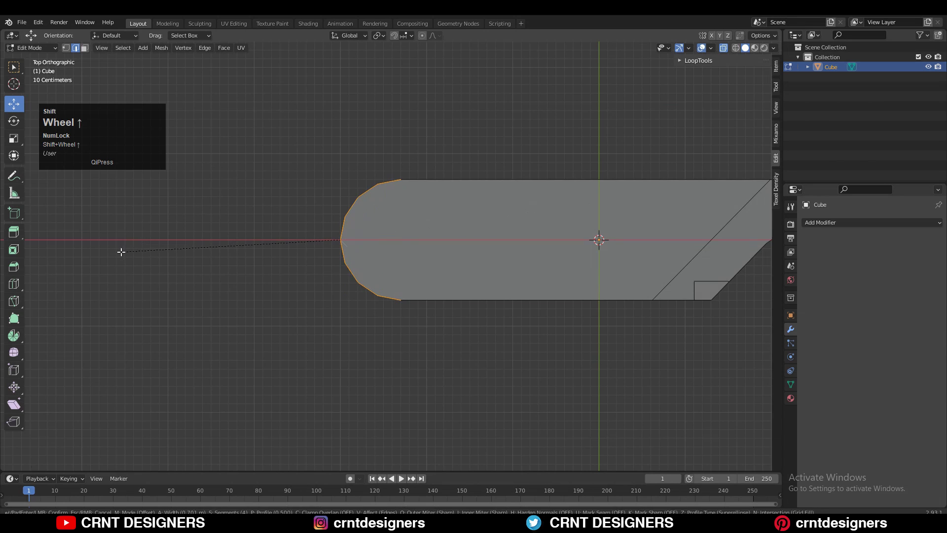
{"action": "left_click", "coordinate": [121, 252]}
Step: Merge the overlapping vertices at the top and bottom of the rounded end's middle edge
{"action": "middle_click_drag", "start_coordinate": [306, 296], "coordinate": [464, 206]}
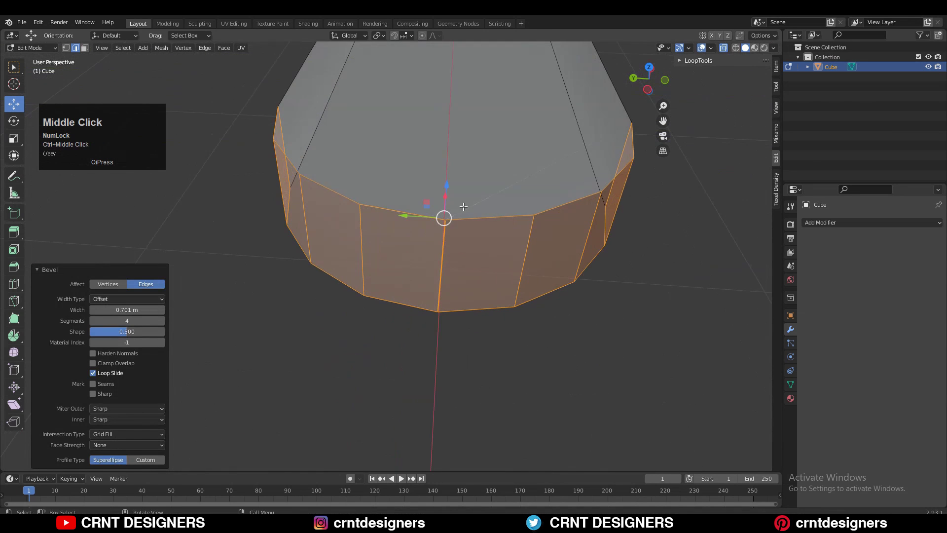
{"action": "left_click", "coordinate": [724, 48]}
{"action": "middle_click_drag", "start_coordinate": [434, 261], "coordinate": [430, 256]}
{"action": "middle_click_drag", "start_coordinate": [430, 256], "coordinate": [428, 209], "text": "ctrl"}
{"action": "key", "text": "1"}
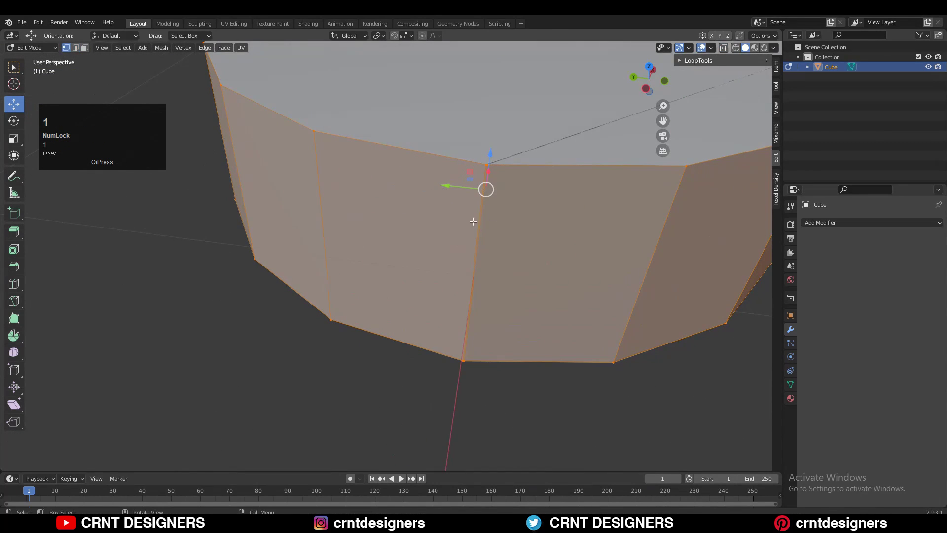
{"action": "left_click", "coordinate": [488, 164]}
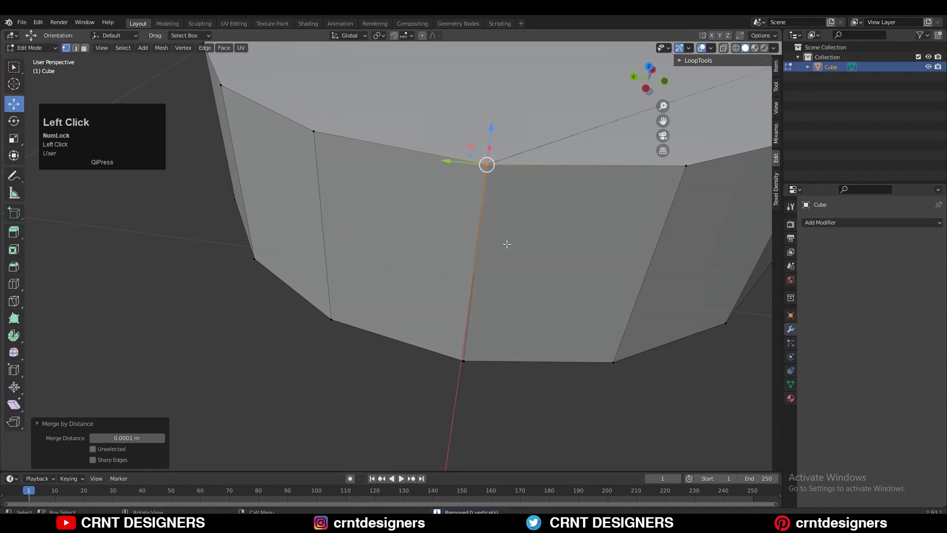
{"action": "key", "text": "m"}
{"action": "left_click", "coordinate": [518, 159]}
{"action": "left_click_drag", "start_coordinate": [497, 342], "coordinate": [425, 381]}
{"action": "key", "text": "m"}
{"action": "left_click", "coordinate": [440, 344]}
Step: Select the whole run of curved side faces around the block's rounded end
{"action": "middle_click_drag", "start_coordinate": [516, 245], "coordinate": [494, 296], "text": "ctrl"}
{"action": "middle_click_drag", "start_coordinate": [494, 296], "coordinate": [612, 257]}
{"action": "middle_click_drag", "start_coordinate": [612, 257], "coordinate": [444, 197], "text": "shift"}
{"action": "key", "text": "3"}
{"action": "left_click", "coordinate": [310, 250]}
{"action": "left_click", "coordinate": [348, 256], "text": "ctrl+shift"}
{"action": "key", "text": "ctrl+z"}
{"action": "middle_click_drag", "start_coordinate": [388, 257], "coordinate": [301, 258]}
{"action": "left_click", "coordinate": [405, 255], "text": "ctrl+shift"}
{"action": "left_click", "coordinate": [425, 253], "text": "ctrl+shift"}
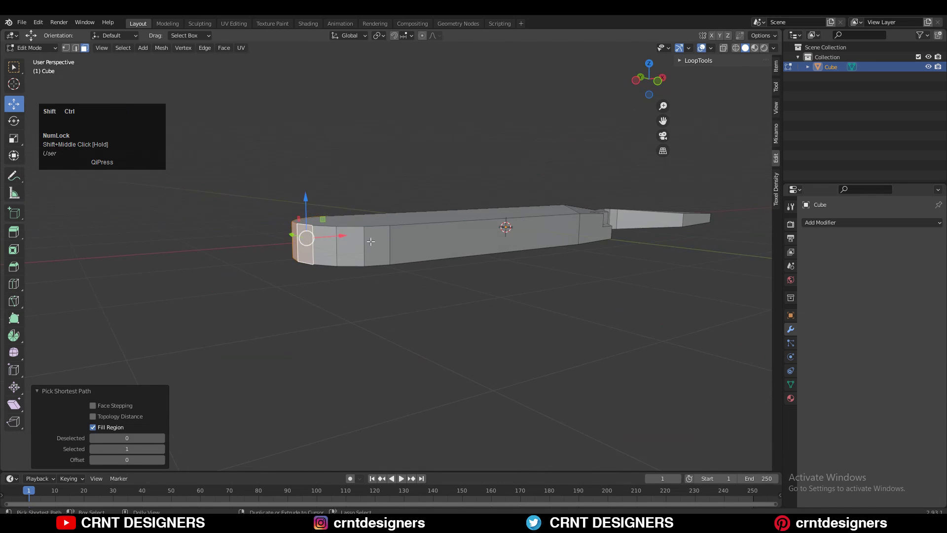
{"action": "left_click", "coordinate": [373, 243], "text": "ctrl+shift"}
Step: Duplicate the selected curved faces and move the copy -2.4 m along X, away from the block
{"action": "middle_click_drag", "start_coordinate": [373, 243], "coordinate": [301, 308]}
{"action": "left_click", "coordinate": [652, 73]}
{"action": "middle_click_drag", "start_coordinate": [402, 185], "coordinate": [497, 192], "text": "shift"}
{"action": "key", "text": "shift+d"}
{"action": "right_click", "coordinate": [463, 190]}
{"action": "left_click_drag", "start_coordinate": [458, 222], "coordinate": [377, 223]}
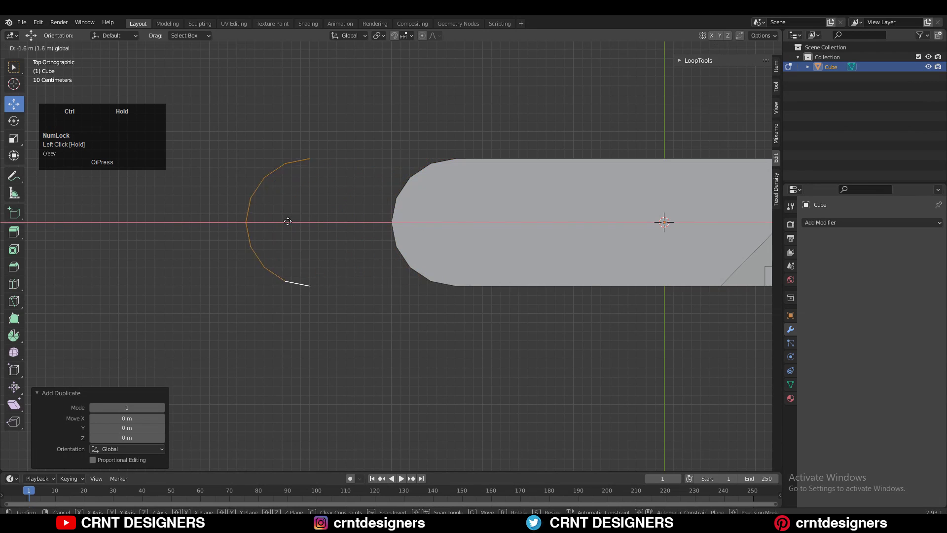
{"action": "left_click", "coordinate": [232, 220]}
{"action": "middle_click_drag", "start_coordinate": [231, 221], "coordinate": [331, 222], "text": "shift"}
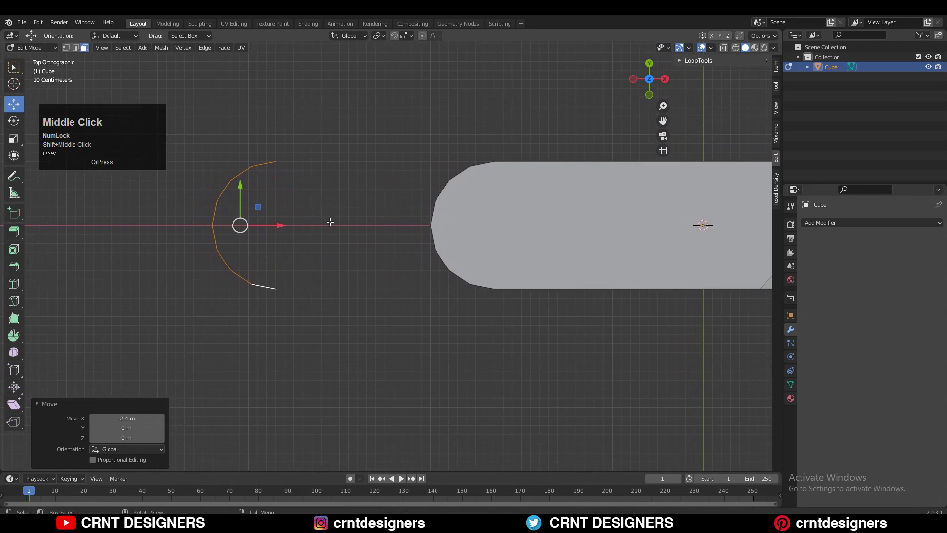
Step: Duplicate the copied arc, rotate the duplicate -180° about Z, and move it along X toward the block
{"action": "key", "text": "shift+d"}
{"action": "right_click", "coordinate": [393, 210]}
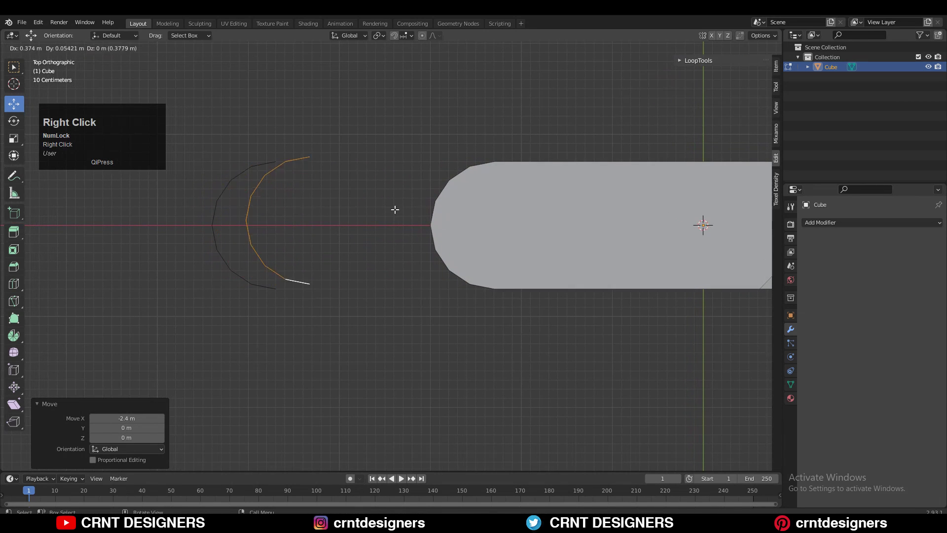
{"action": "key", "text": "r"}
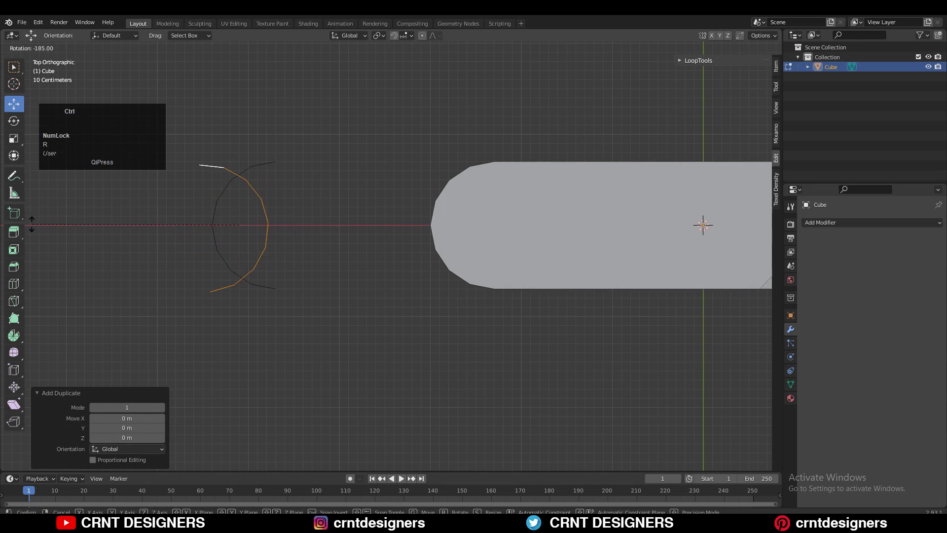
{"action": "left_click", "coordinate": [48, 206], "text": "ctrl"}
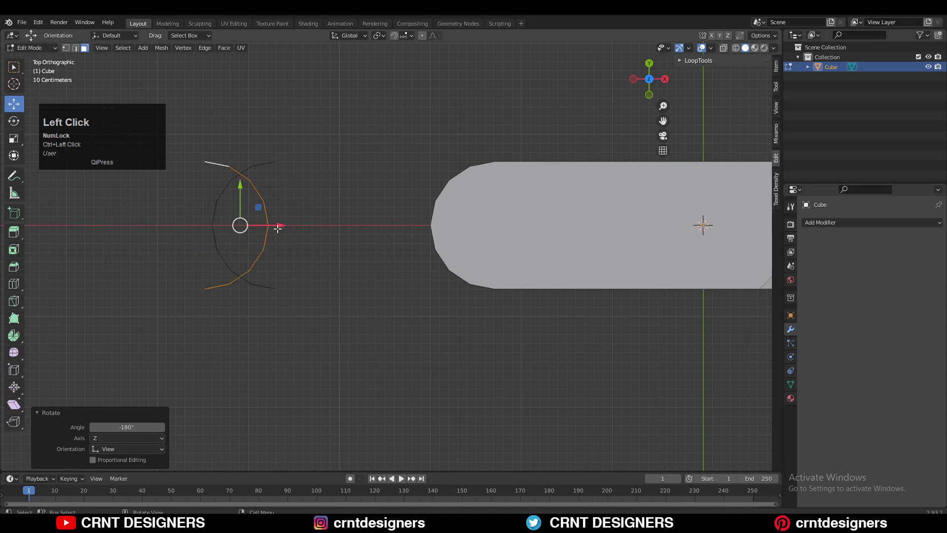
{"action": "left_click_drag", "start_coordinate": [278, 228], "coordinate": [412, 235]}
Step: Select all vertices of the two facing arcs and separate them into a new object
{"action": "middle_click_drag", "start_coordinate": [370, 246], "coordinate": [401, 256], "text": "shift"}
{"action": "key", "text": "Tab"}
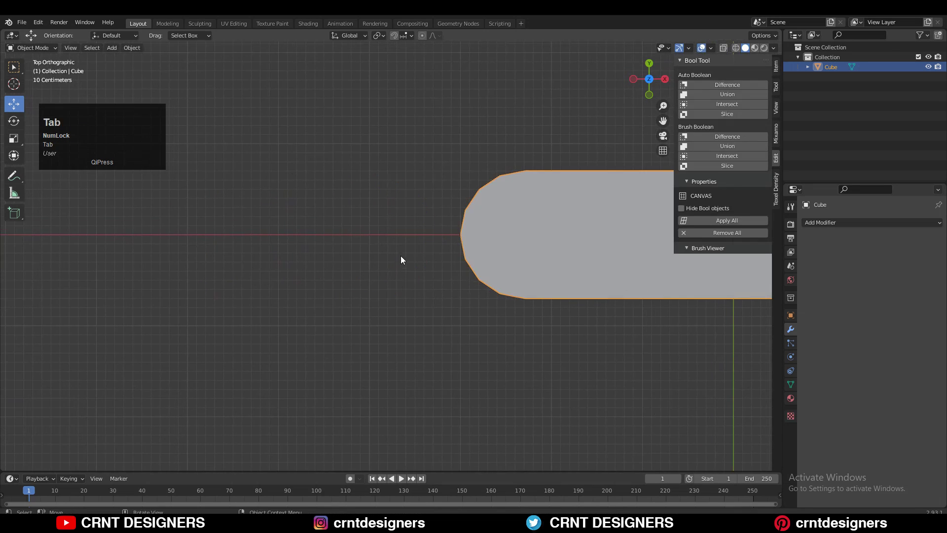
{"action": "key", "text": "Tab"}
{"action": "left_click", "coordinate": [724, 48]}
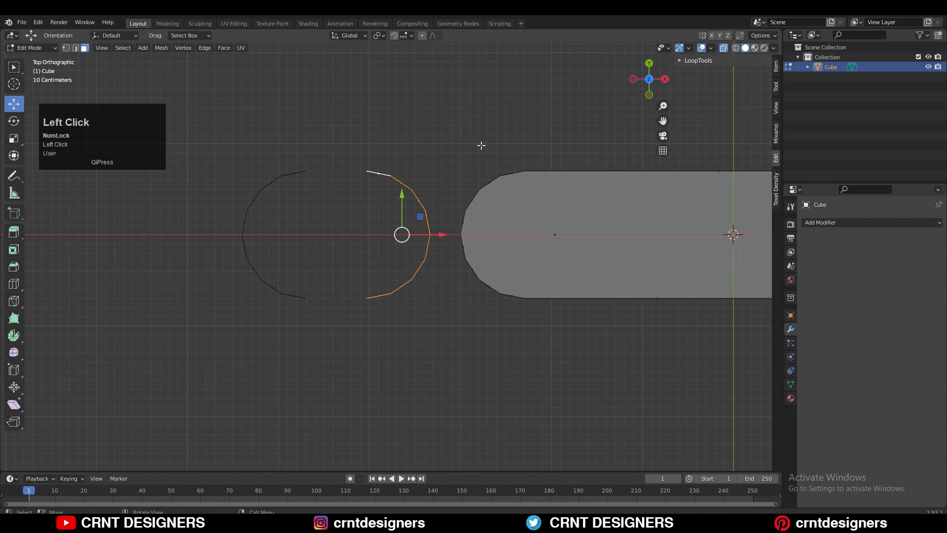
{"action": "left_click_drag", "start_coordinate": [469, 109], "coordinate": [168, 289]}
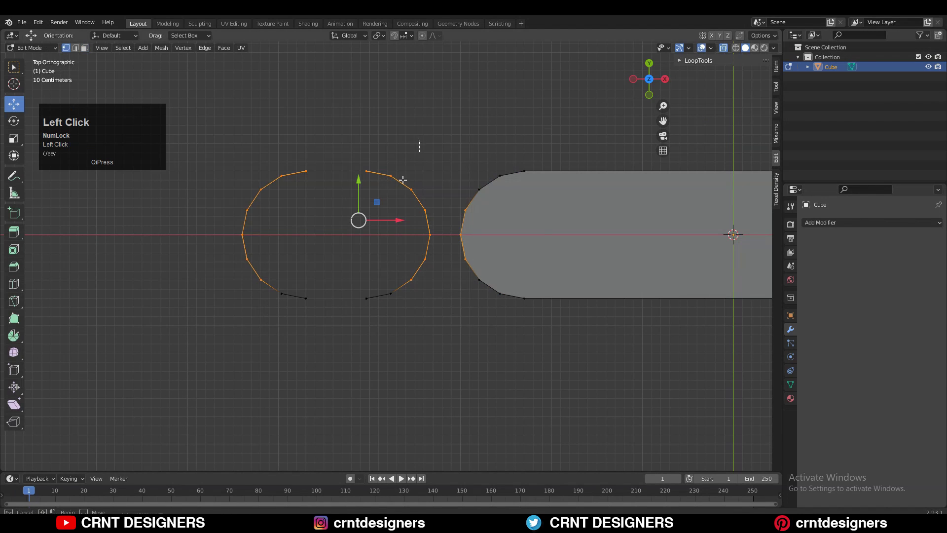
{"action": "left_click_drag", "start_coordinate": [403, 180], "coordinate": [158, 418]}
{"action": "left_click_drag", "start_coordinate": [452, 144], "coordinate": [211, 356]}
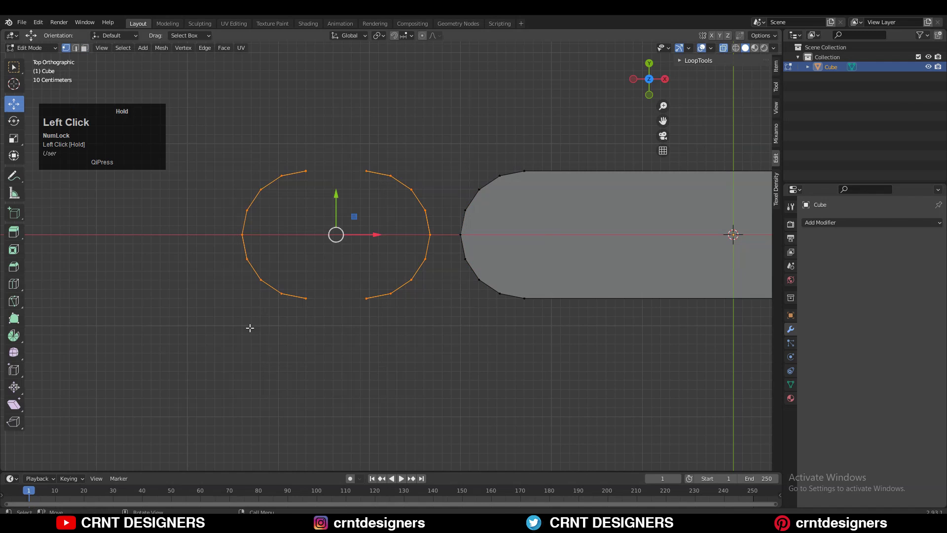
{"action": "key", "text": "p"}
{"action": "left_click", "coordinate": [409, 245]}
{"action": "key", "text": "Tab"}
{"action": "left_click", "coordinate": [726, 48]}
Step: Fill the two side gaps between the facing arcs with faces to close the slot-shaped wall
{"action": "middle_click_drag", "start_coordinate": [366, 280], "coordinate": [420, 227]}
{"action": "key", "text": "Tab"}
{"action": "middle_click_drag", "start_coordinate": [381, 299], "coordinate": [362, 284]}
{"action": "left_click", "coordinate": [352, 285]}
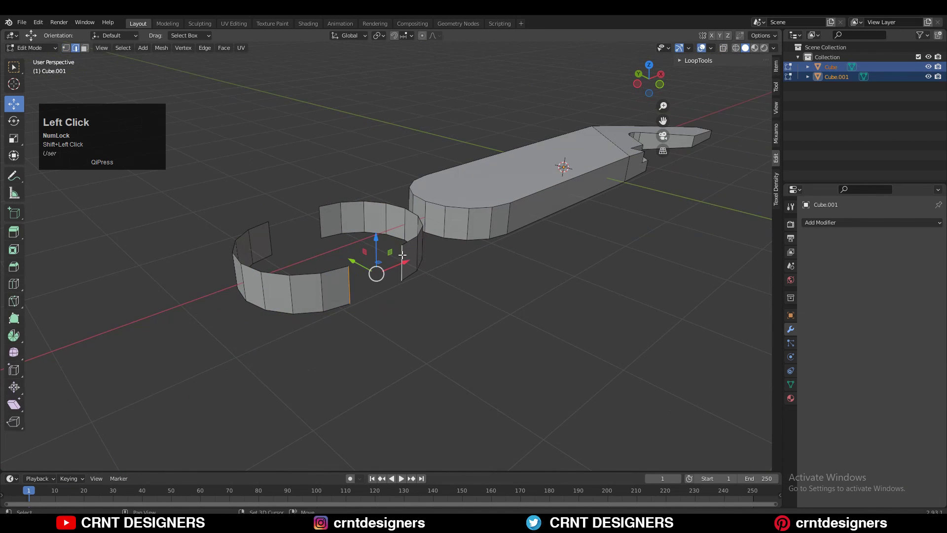
{"action": "key", "text": "f"}
{"action": "left_click", "coordinate": [269, 235], "text": "shift"}
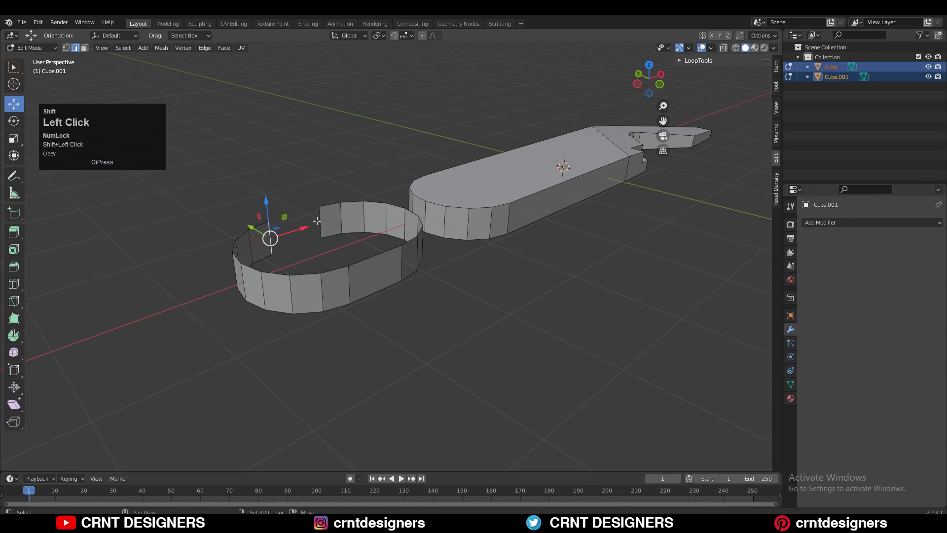
{"action": "key", "text": "f"}
Step: Cap the top and bottom edge loops of the slot-shaped wall with faces
{"action": "left_click", "coordinate": [303, 215], "text": "alt"}
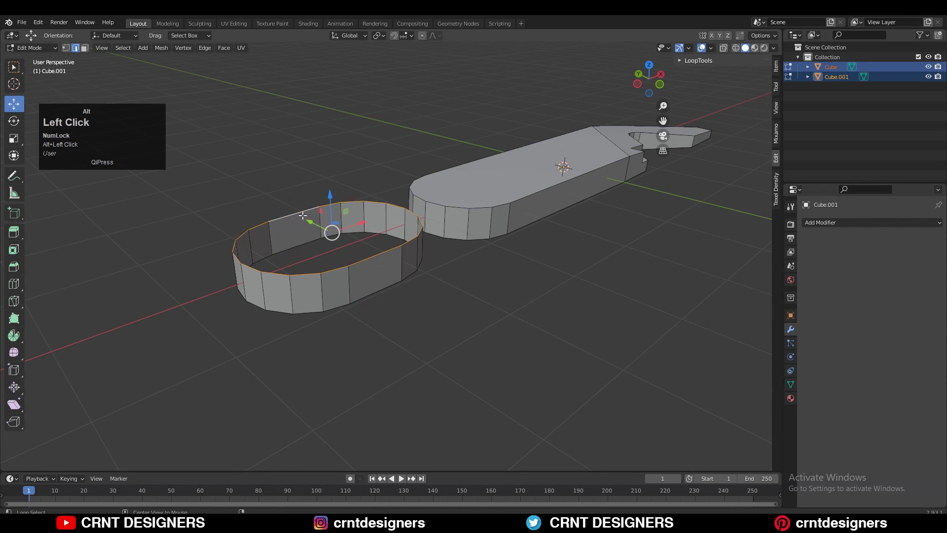
{"action": "key", "text": "f"}
{"action": "left_click", "coordinate": [370, 295], "text": "alt"}
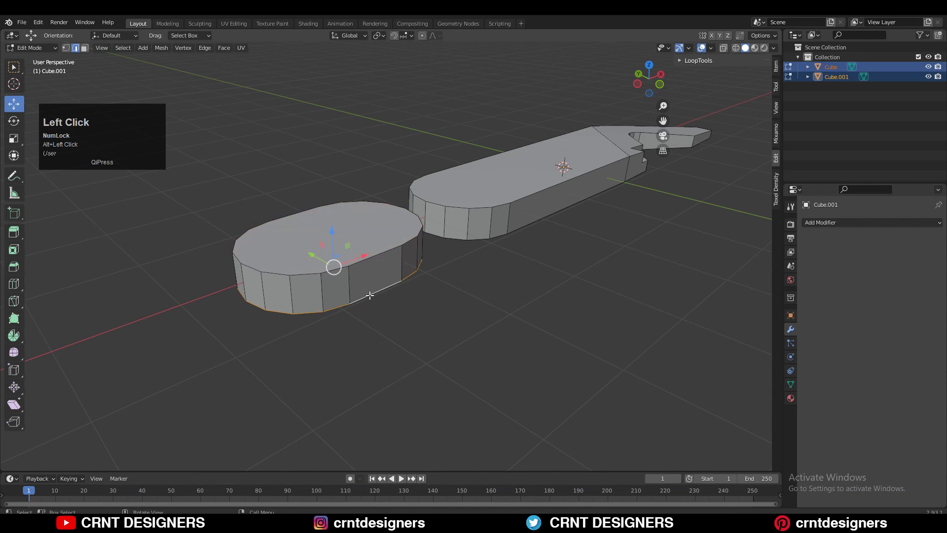
{"action": "middle_click_drag", "start_coordinate": [380, 287], "coordinate": [411, 239]}
{"action": "key", "text": "Tab"}
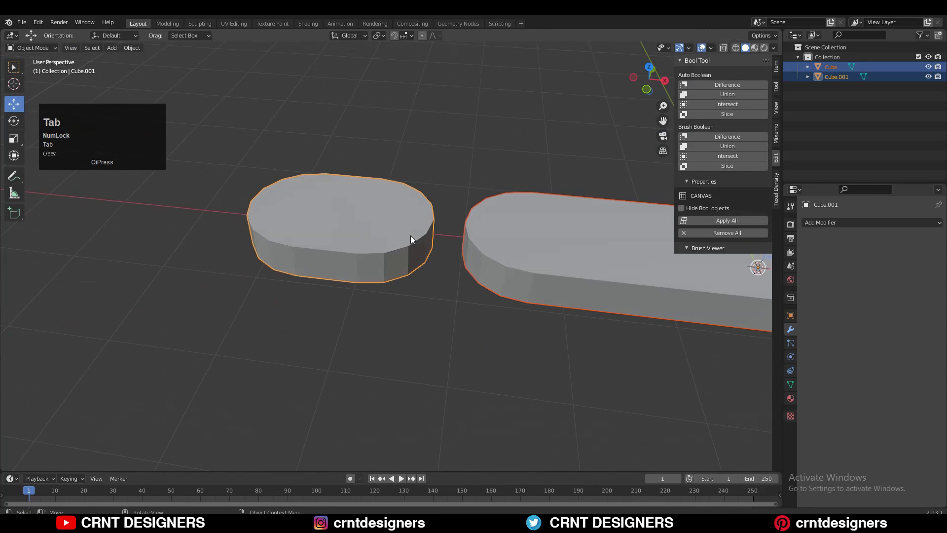
Step: Select only the slot-shaped piece and set its origin to its geometry
{"action": "left_click", "coordinate": [644, 66]}
{"action": "middle_click_drag", "start_coordinate": [382, 183], "coordinate": [289, 238], "text": "ctrl"}
{"action": "left_click", "coordinate": [358, 237]}
{"action": "right_click", "coordinate": [341, 235]}
{"action": "mouse_move", "coordinate": [341, 235]}
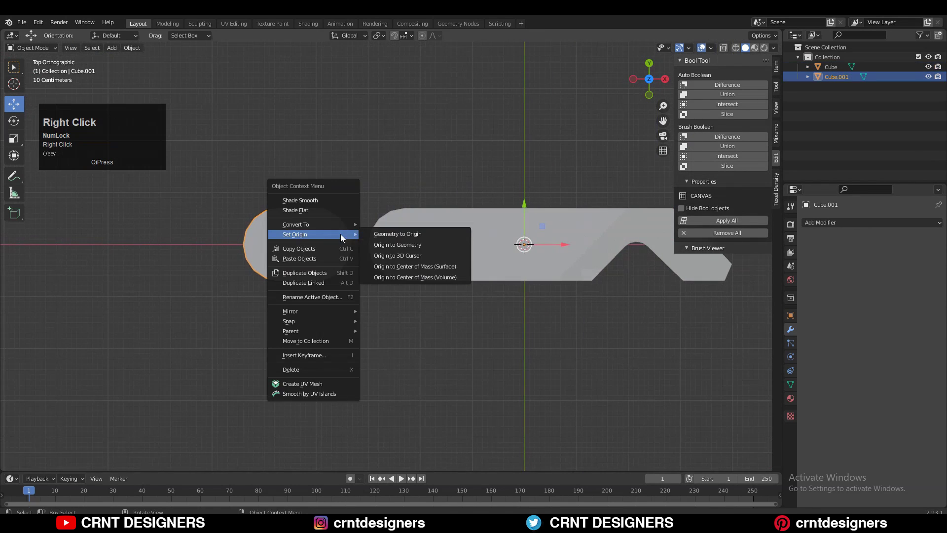
{"action": "left_click", "coordinate": [398, 244]}
Step: Move the slot-shaped piece 2.56 m along X into the block's rounded end, and nudge it slightly back along X
{"action": "left_click_drag", "start_coordinate": [327, 243], "coordinate": [464, 244], "text": "ctrl"}
{"action": "middle_click_drag", "start_coordinate": [445, 248], "coordinate": [417, 248], "text": "shift"}
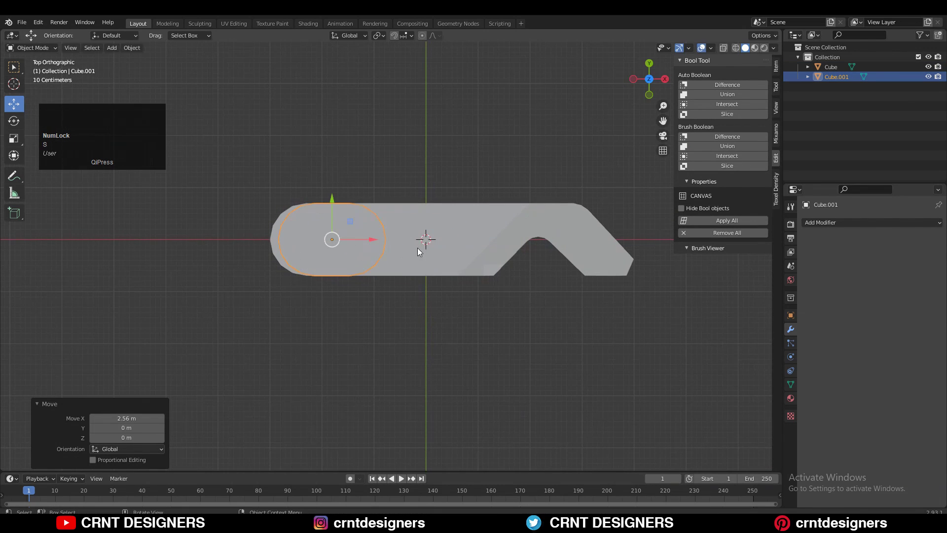
{"action": "left_click_drag", "start_coordinate": [365, 237], "coordinate": [358, 237], "text": "shift"}
Step: Scale the slot-shaped piece down uniformly to sit inside the block's rounded end, and scale it by 0.9 along Y
{"action": "key", "text": "s"}
{"action": "left_click", "coordinate": [395, 227], "text": "ctrl"}
{"action": "key", "text": "Tab"}
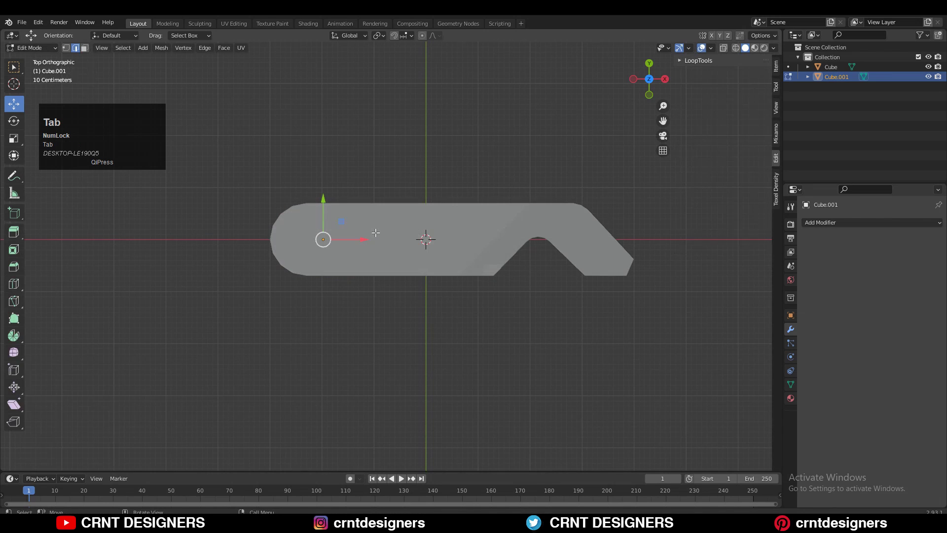
{"action": "middle_click_drag", "start_coordinate": [390, 255], "coordinate": [436, 236], "text": "ctrl"}
{"action": "key", "text": "Tab"}
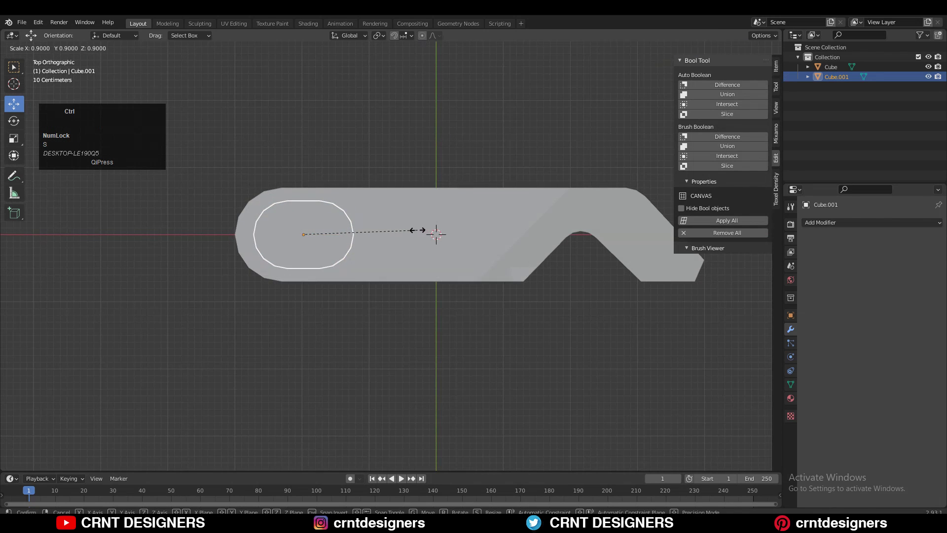
{"action": "left_click", "coordinate": [417, 230]}
{"action": "middle_click_drag", "start_coordinate": [435, 233], "coordinate": [434, 239], "text": "shift"}
{"action": "key", "text": "s"}
{"action": "key", "text": "y"}
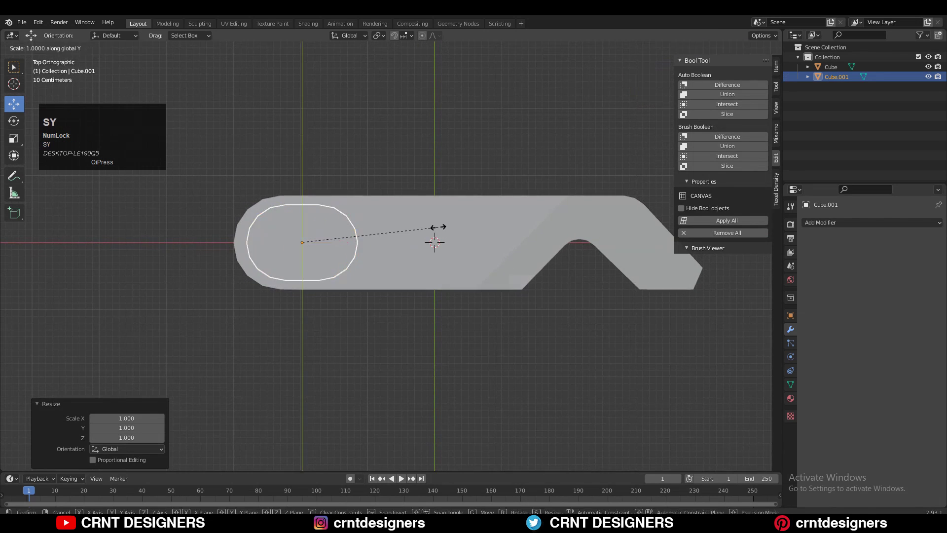
{"action": "key", "text": "ctrl"}
{"action": "left_click", "coordinate": [422, 227]}
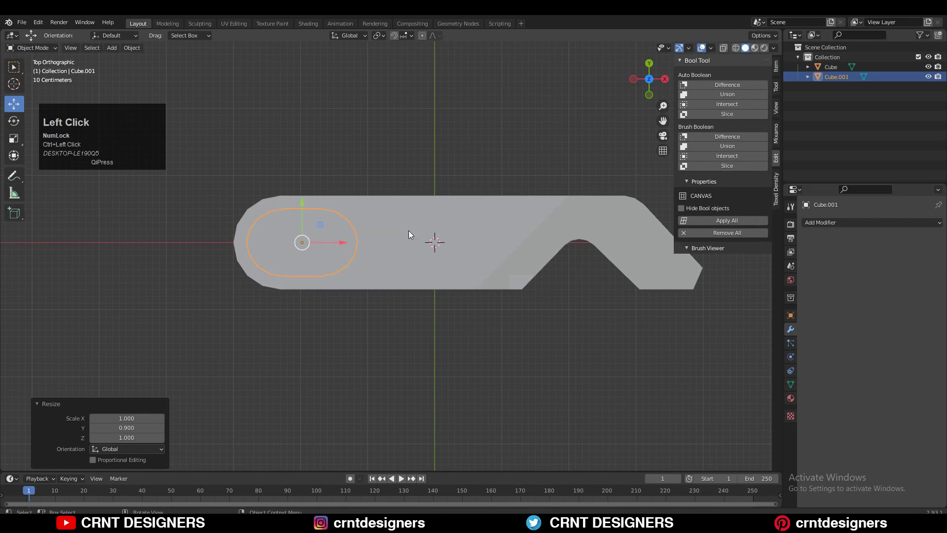
Step: Lengthen the slot-shaped piece by moving the vertices of its arc nearest the hook 1.9 m along X
{"action": "key", "text": "Tab"}
{"action": "key", "text": "i"}
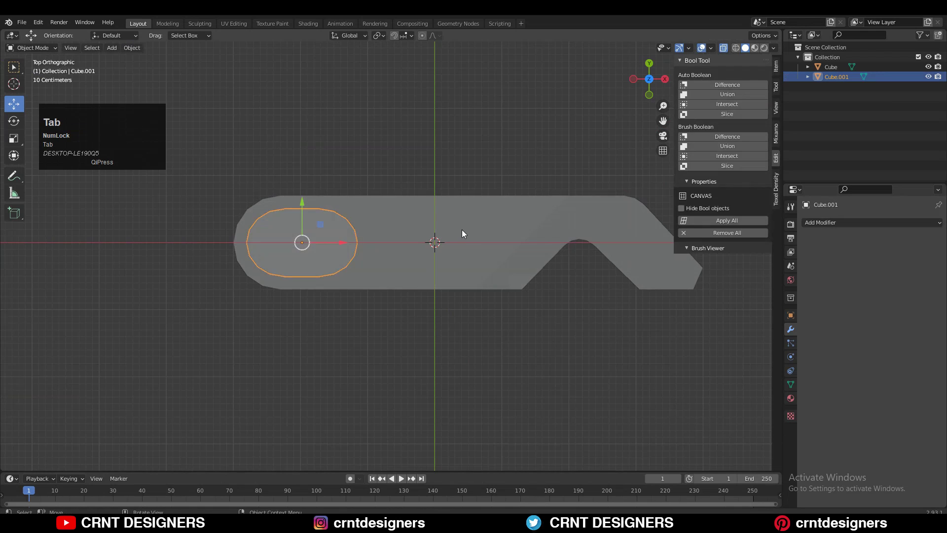
{"action": "left_click", "coordinate": [66, 48]}
{"action": "left_click_drag", "start_coordinate": [459, 132], "coordinate": [296, 333]}
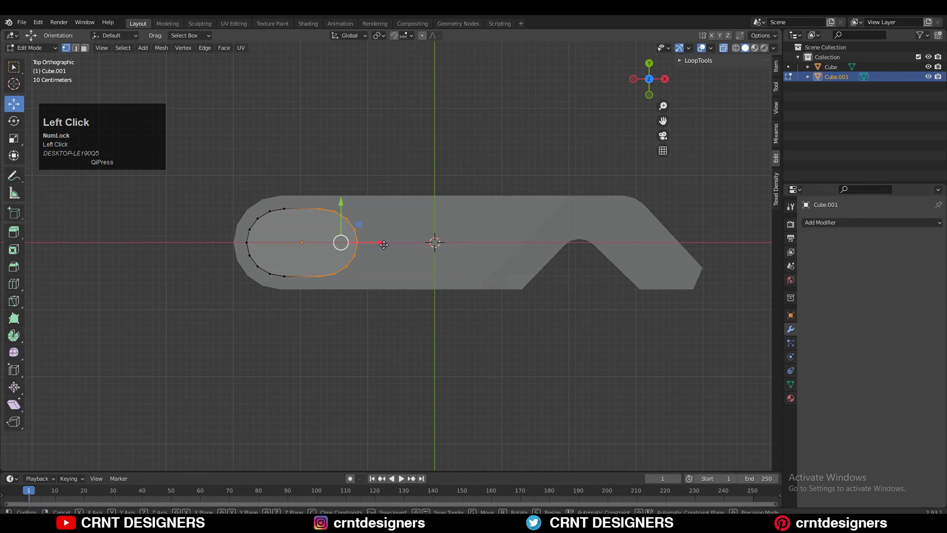
{"action": "left_click_drag", "start_coordinate": [381, 242], "coordinate": [504, 254]}
Step: Add one centred loop cut around the slot-shaped piece's side wall and scale that loop inward
{"action": "middle_click_drag", "start_coordinate": [504, 254], "coordinate": [507, 230]}
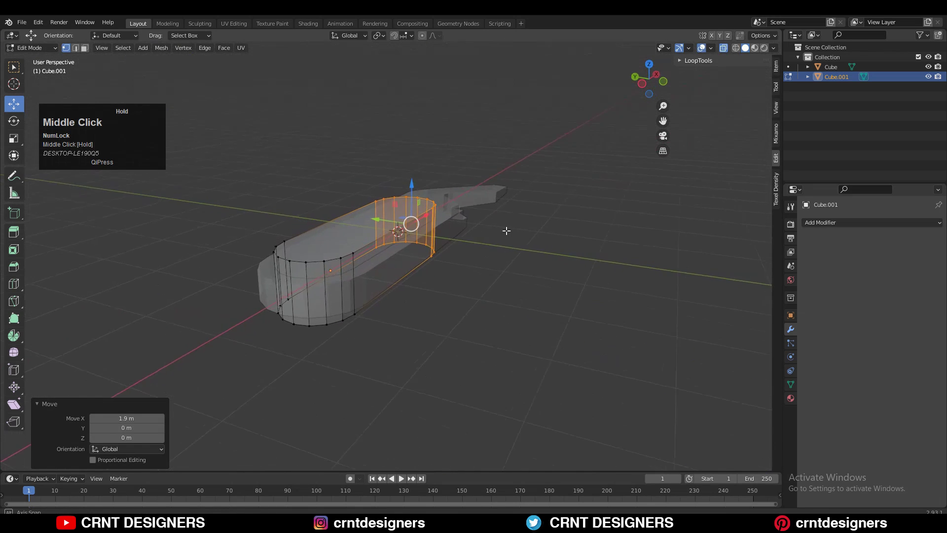
{"action": "scroll", "coordinate": [506, 231], "scroll_direction": "up", "scroll_amount": 3}
{"action": "middle_click_drag", "start_coordinate": [364, 266], "coordinate": [461, 258]}
{"action": "key", "text": "ctrl+r"}
{"action": "left_click", "coordinate": [482, 253]}
{"action": "right_click", "coordinate": [482, 254]}
{"action": "key", "text": "s"}
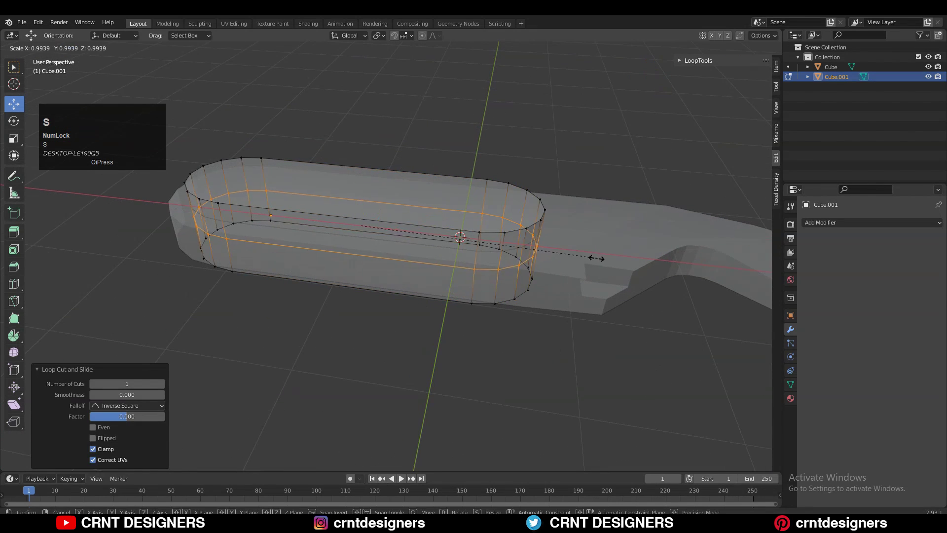
{"action": "key", "text": "ctrl"}
{"action": "left_click", "coordinate": [556, 254]}
{"action": "key", "text": "Tab"}
Step: Cut the slot-shaped piece out of the block with a Brush Boolean Difference
{"action": "middle_click_drag", "start_coordinate": [487, 245], "coordinate": [448, 217]}
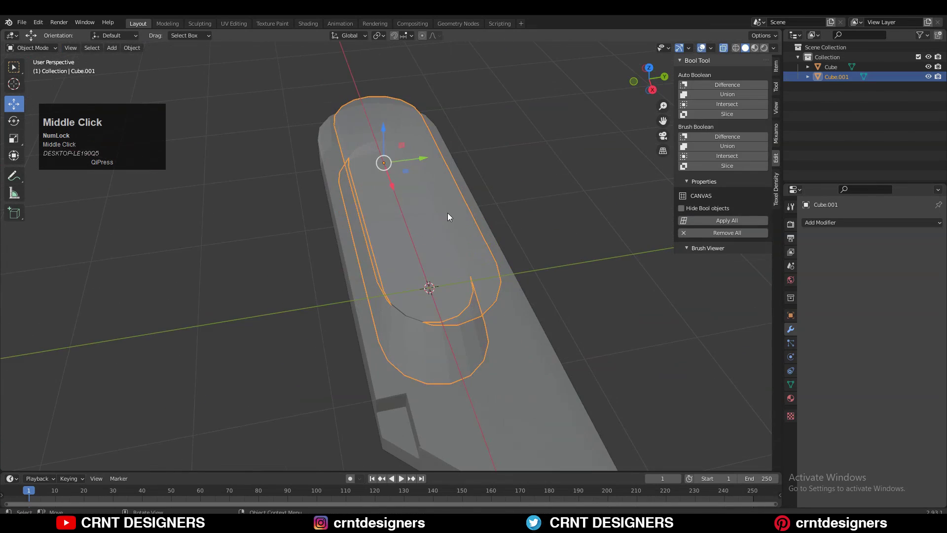
{"action": "left_click", "coordinate": [724, 48]}
{"action": "left_click", "coordinate": [490, 322]}
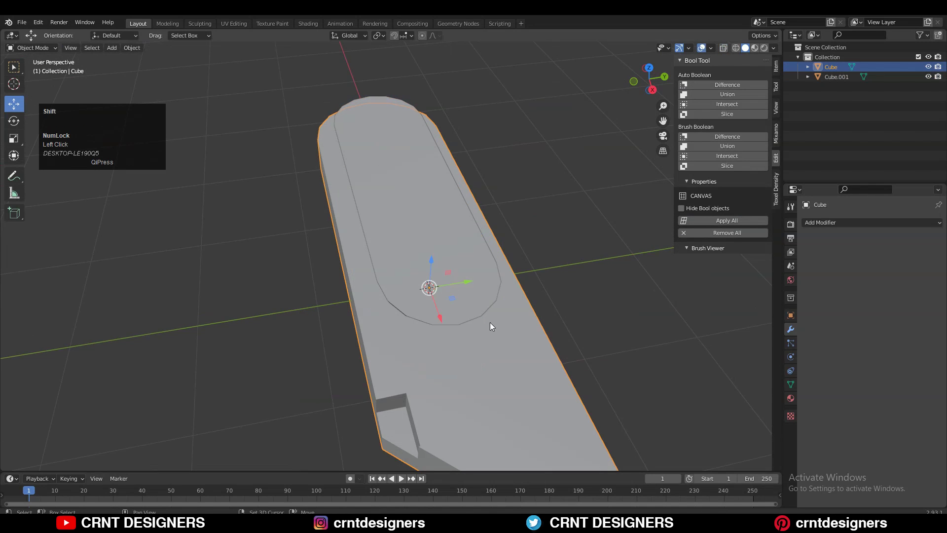
{"action": "left_click", "coordinate": [493, 345]}
{"action": "left_click", "coordinate": [496, 343], "text": "shift"}
{"action": "left_click", "coordinate": [709, 137]}
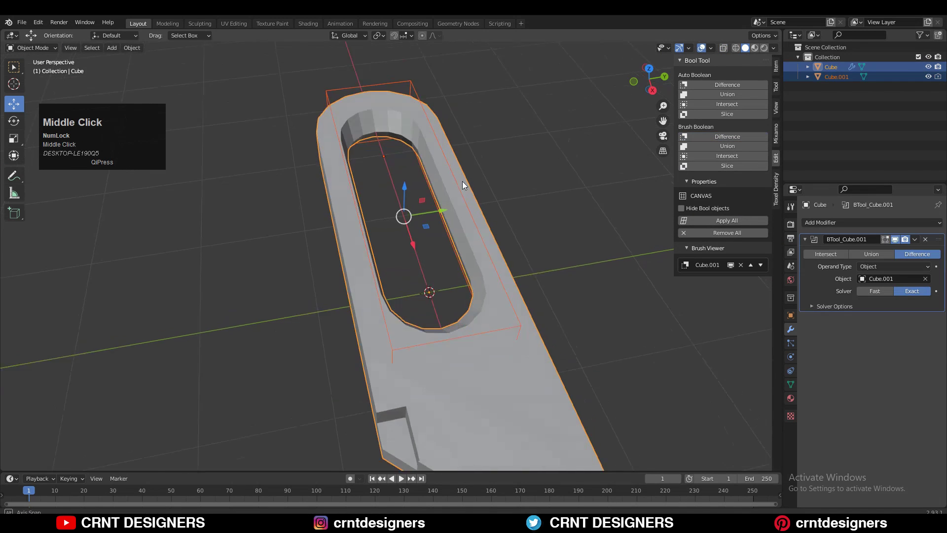
Step: Narrow the slot cutter's middle edge loop along Y in top view
{"action": "mouse_move", "coordinate": [462, 182]}
{"action": "middle_mouse_down"}
{"action": "mouse_move", "coordinate": [574, 136]}
{"action": "mouse_move", "coordinate": [524, 193]}
{"action": "mouse_move", "coordinate": [442, 169]}
{"action": "middle_mouse_up"}
{"action": "left_click", "coordinate": [442, 167]}
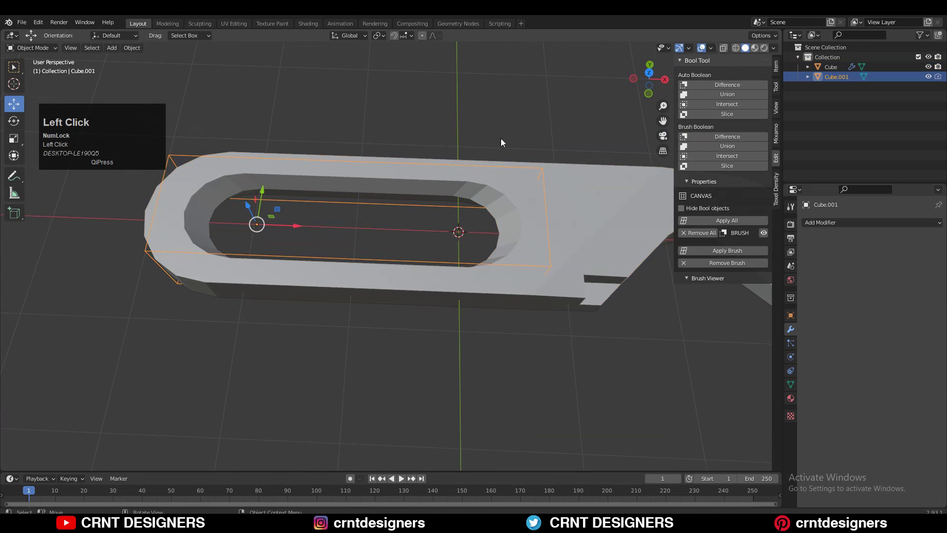
{"action": "left_click", "coordinate": [646, 72]}
{"action": "key", "text": "Tab"}
{"action": "middle_click_drag", "start_coordinate": [485, 232], "coordinate": [485, 207], "text": "ctrl"}
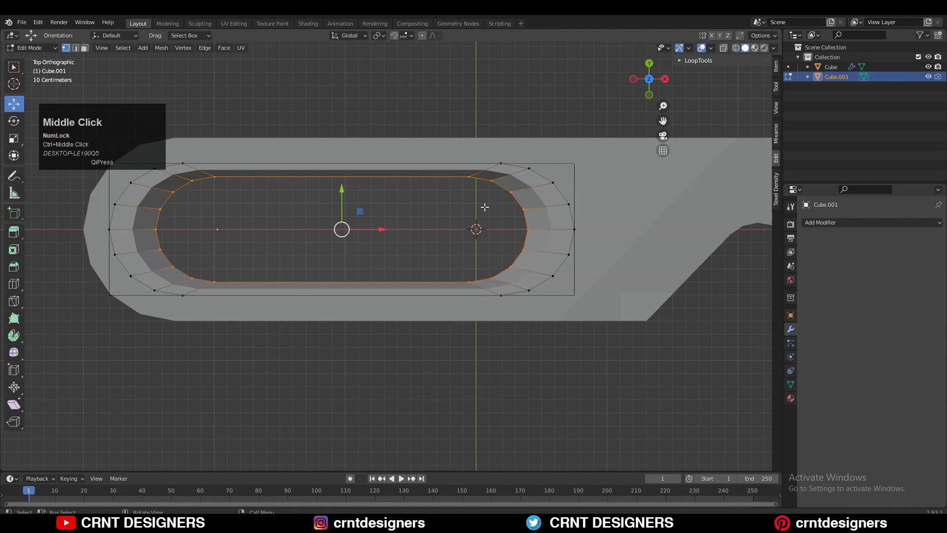
{"action": "key", "text": "2"}
{"action": "key", "text": "s"}
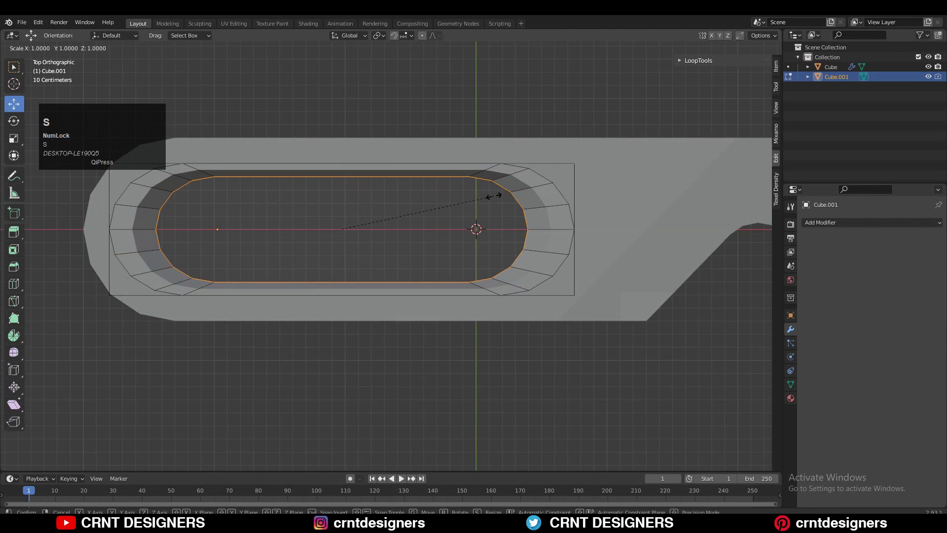
{"action": "key", "text": "y"}
{"action": "left_click", "coordinate": [464, 191]}
{"action": "key", "text": "Tab"}
Step: Apply the Boolean Difference modifier on the block and delete the slot cutter object
{"action": "middle_click_drag", "start_coordinate": [345, 173], "coordinate": [350, 222], "text": "ctrl"}
{"action": "left_click", "coordinate": [434, 212]}
{"action": "key", "text": "Tab"}
{"action": "key", "text": "Tab"}
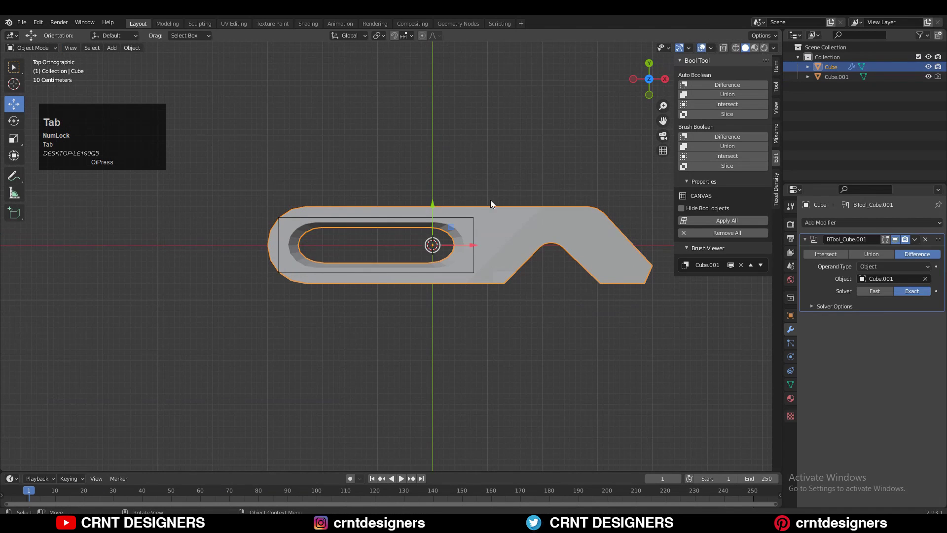
{"action": "left_click", "coordinate": [551, 229]}
{"action": "middle_click_drag", "start_coordinate": [551, 230], "coordinate": [529, 180]}
{"action": "left_click", "coordinate": [917, 240]}
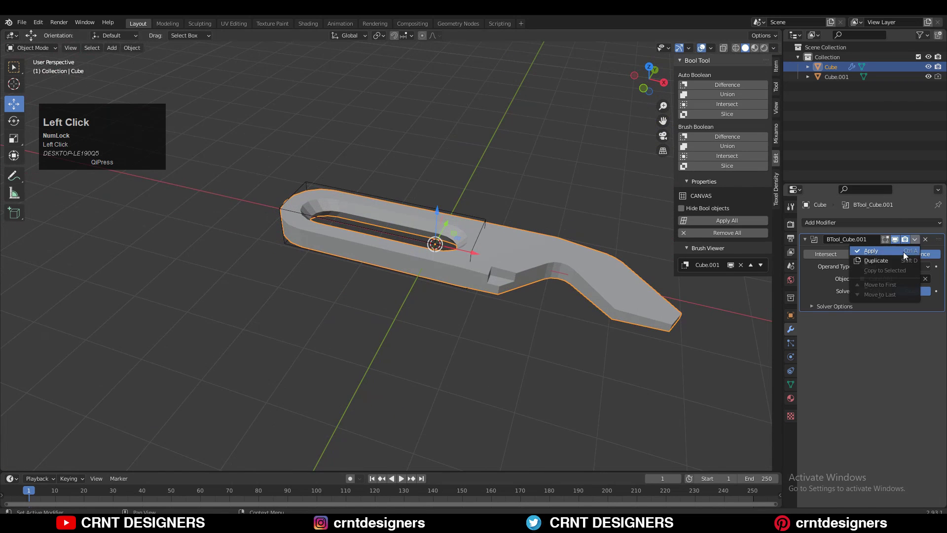
{"action": "left_click", "coordinate": [904, 252]}
{"action": "left_click", "coordinate": [482, 226]}
{"action": "key", "text": "Delete"}
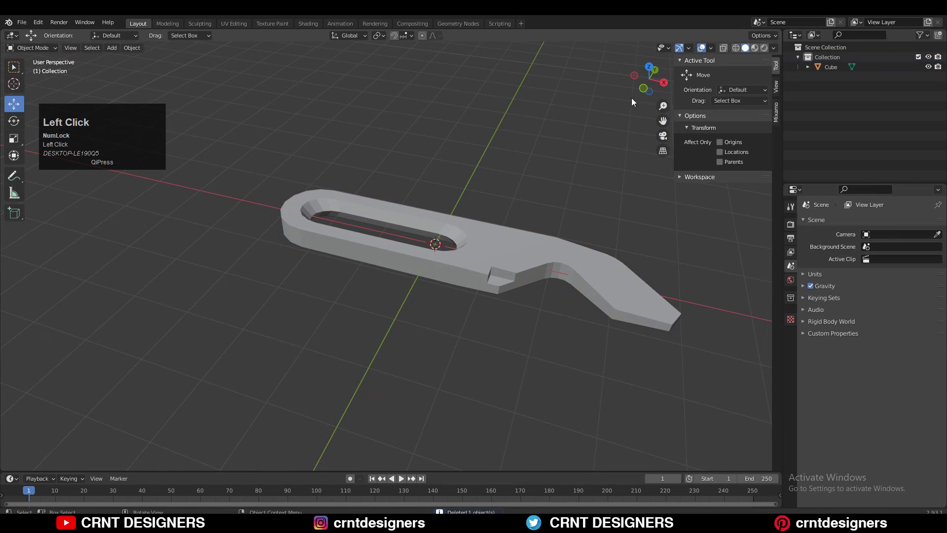
Step: Select all vertices of the block's rounded end, including the slot's arc, and move them outward along X to lengthen it
{"action": "left_click", "coordinate": [652, 71]}
{"action": "left_click", "coordinate": [529, 214]}
{"action": "key", "text": "Tab"}
{"action": "middle_click_drag", "start_coordinate": [338, 241], "coordinate": [586, 120], "text": "shift"}
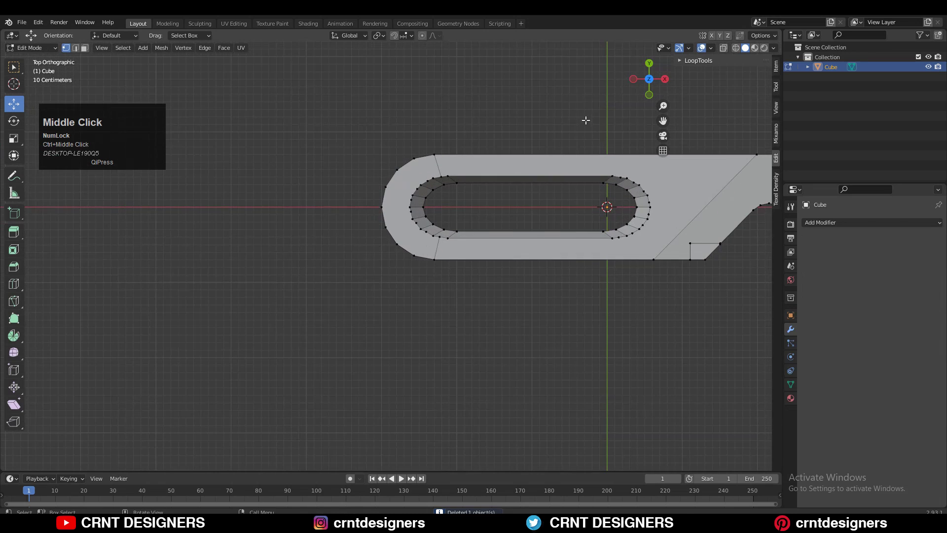
{"action": "left_click", "coordinate": [724, 48]}
{"action": "middle_click_drag", "start_coordinate": [539, 207], "coordinate": [523, 233], "text": "shift"}
{"action": "middle_click_drag", "start_coordinate": [557, 110], "coordinate": [535, 111], "text": "ctrl"}
{"action": "left_click_drag", "start_coordinate": [535, 111], "coordinate": [255, 339]}
{"action": "left_click_drag", "start_coordinate": [451, 231], "coordinate": [400, 226], "text": "ctrl"}
{"action": "key", "text": "Tab"}
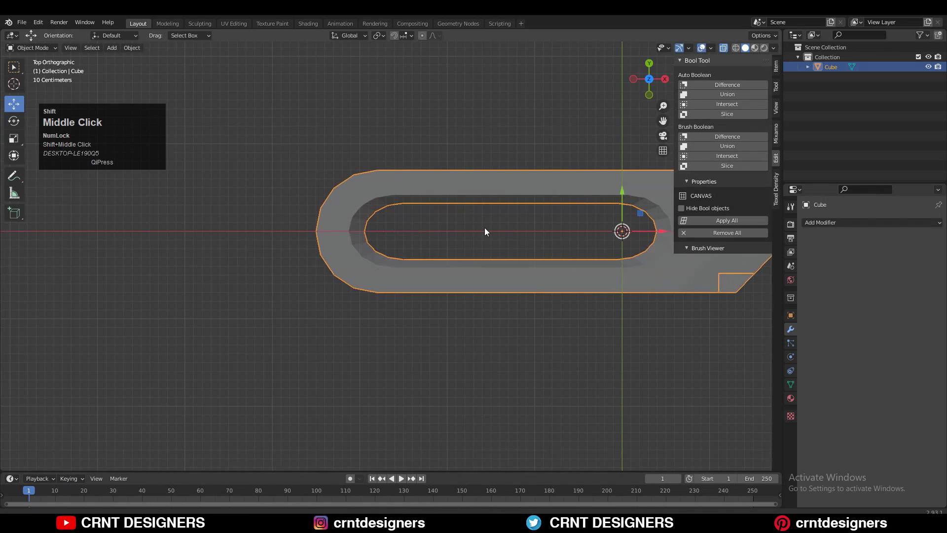
Step: Select the extra vertices similar to the one picked on the slot's rim and dissolve them
{"action": "middle_click_drag", "start_coordinate": [485, 227], "coordinate": [548, 267], "text": "shift"}
{"action": "left_click", "coordinate": [722, 49]}
{"action": "middle_click_drag", "start_coordinate": [548, 223], "coordinate": [535, 185], "text": "ctrl"}
{"action": "left_click", "coordinate": [511, 223]}
{"action": "key", "text": "Tab"}
{"action": "middle_click_drag", "start_coordinate": [468, 239], "coordinate": [456, 201]}
{"action": "left_click", "coordinate": [456, 202]}
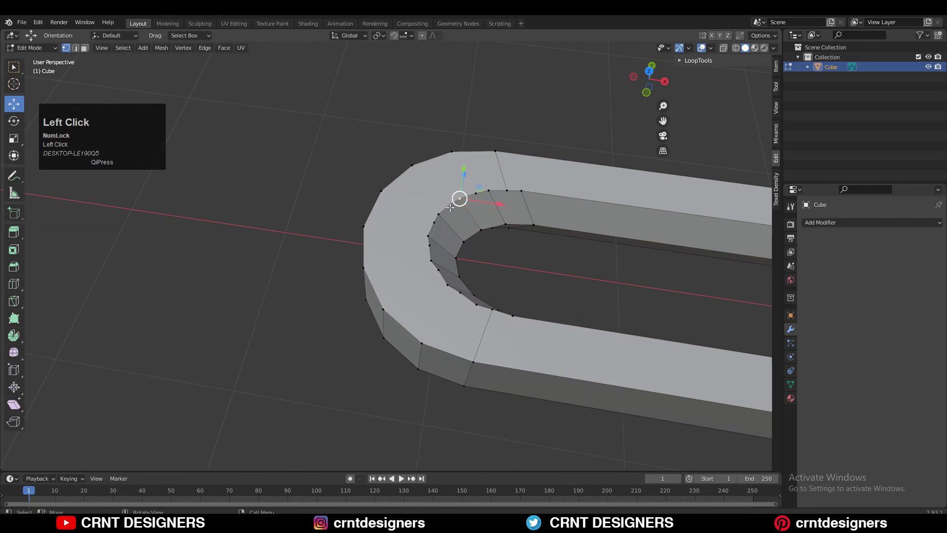
{"action": "key", "text": "shift+g"}
{"action": "left_click", "coordinate": [474, 233]}
{"action": "key", "text": "ctrl+x"}
Step: Connect the first slot rim vertices to the matching outer edge vertices on the rounded end's top face
{"action": "middle_click_drag", "start_coordinate": [539, 260], "coordinate": [558, 335], "text": "shift"}
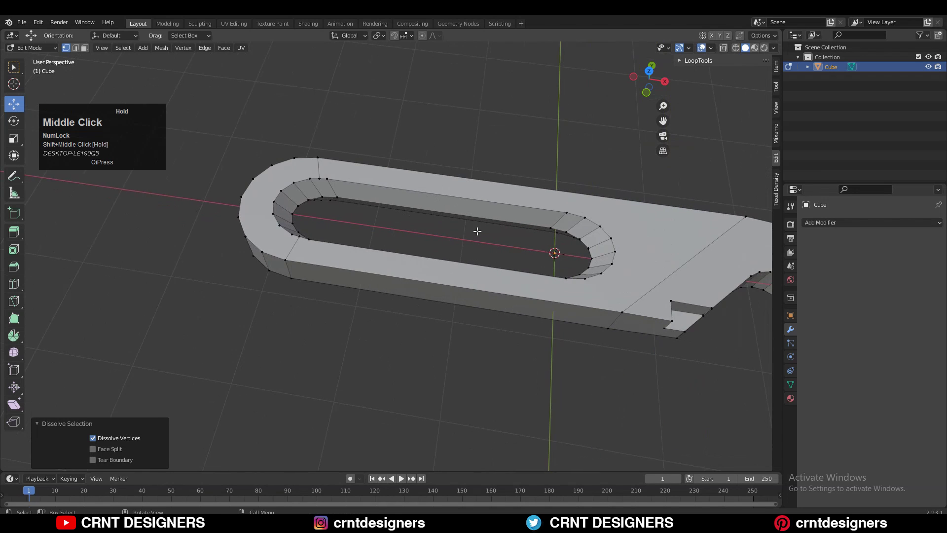
{"action": "middle_click_drag", "start_coordinate": [558, 335], "coordinate": [547, 269], "text": "shift"}
{"action": "middle_click_drag", "start_coordinate": [547, 269], "coordinate": [482, 222], "text": "ctrl"}
{"action": "key", "text": "c"}
{"action": "left_click", "coordinate": [421, 222]}
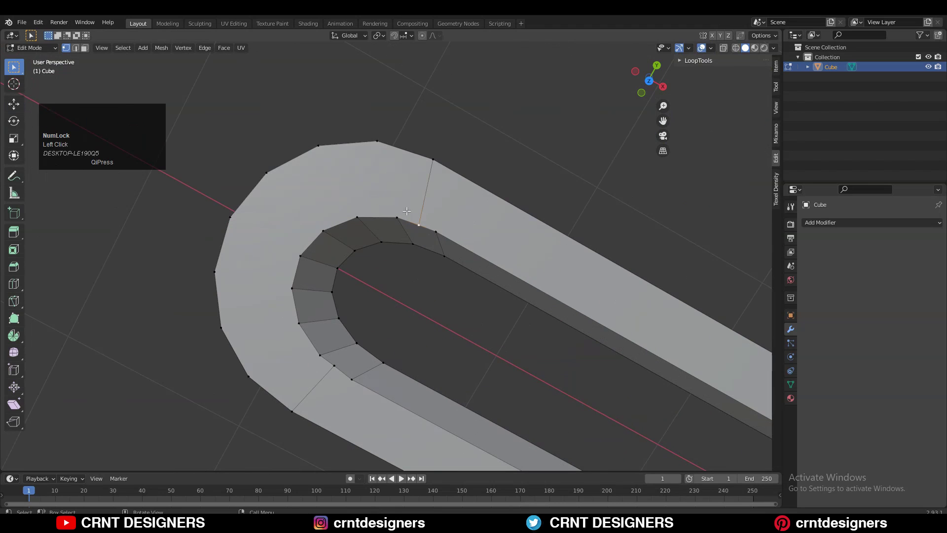
{"action": "right_click", "coordinate": [251, 220]}
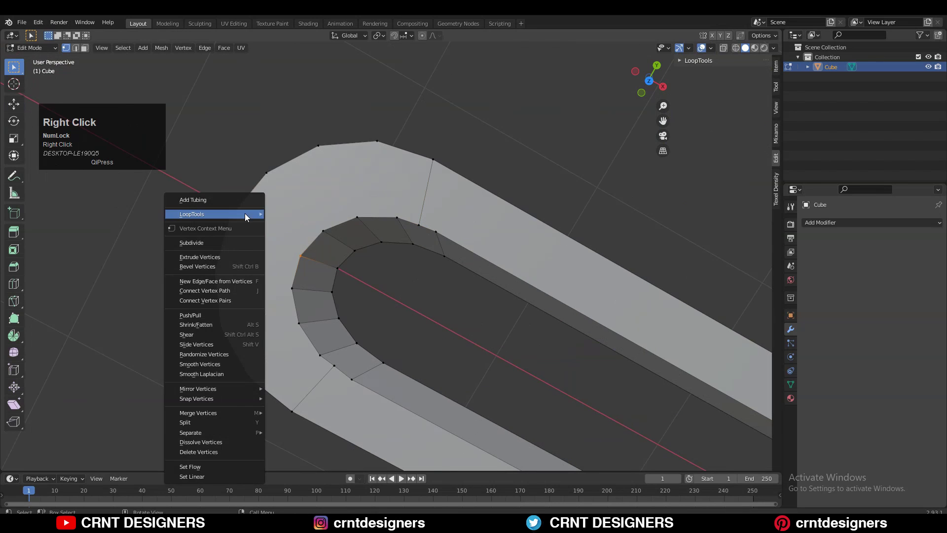
{"action": "left_click", "coordinate": [222, 301]}
Step: Connect two more rim and outer vertex pairs past the rounded end's tip, and merge the stray rim vertex
{"action": "middle_click_drag", "start_coordinate": [372, 281], "coordinate": [354, 302]}
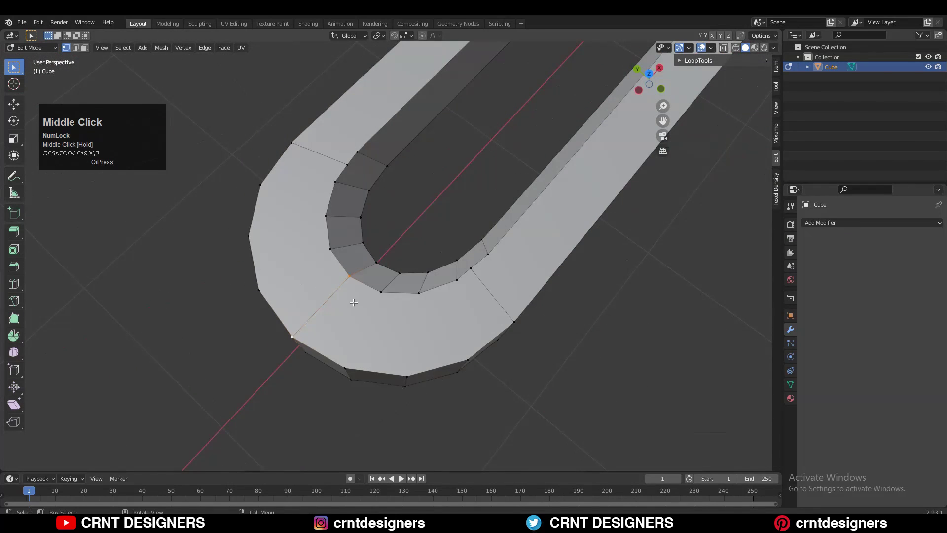
{"action": "left_click", "coordinate": [344, 368], "text": "shift"}
{"action": "right_click", "coordinate": [380, 304]}
{"action": "left_click", "coordinate": [380, 305]}
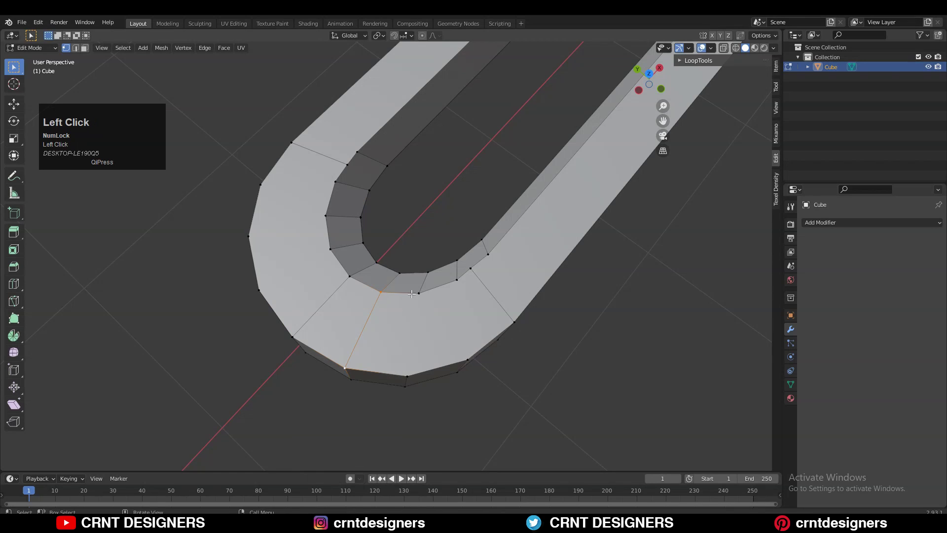
{"action": "left_click", "coordinate": [407, 376], "text": "shift"}
{"action": "right_click", "coordinate": [435, 332]}
{"action": "left_click", "coordinate": [436, 333]}
{"action": "key", "text": "m"}
{"action": "left_click", "coordinate": [449, 269]}
Step: Connect the two rim and outer vertex pairs following around the rounded end toward its unfinished side
{"action": "middle_click_drag", "start_coordinate": [449, 269], "coordinate": [483, 274]}
{"action": "left_click", "coordinate": [420, 255]}
{"action": "left_click", "coordinate": [445, 320], "text": "shift"}
{"action": "right_click", "coordinate": [448, 277]}
{"action": "left_click", "coordinate": [449, 277]}
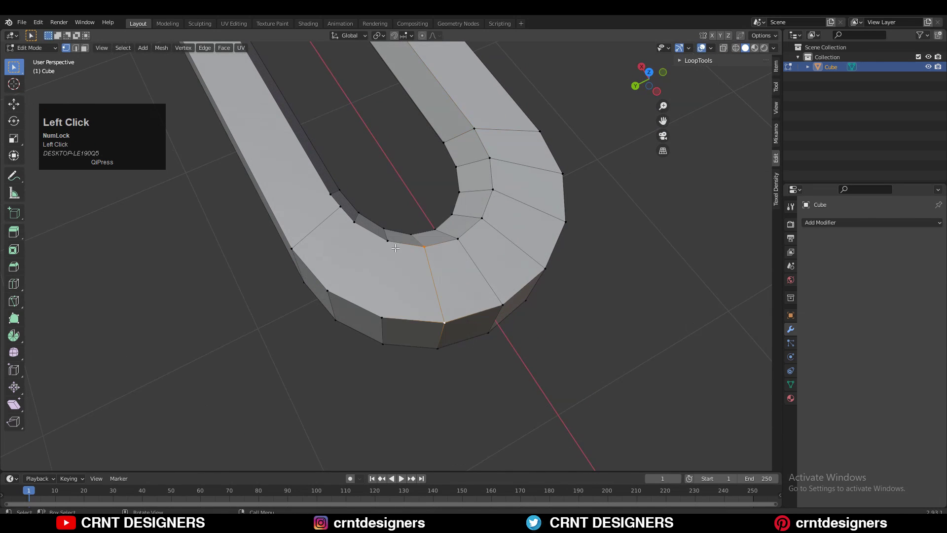
{"action": "left_click", "coordinate": [383, 314], "text": "shift"}
{"action": "right_click", "coordinate": [389, 274]}
{"action": "left_click", "coordinate": [389, 273]}
Step: Connect the last rim and outer vertex pair on the rounded end, and merge the extra rim vertex beside it At Last
{"action": "left_click", "coordinate": [352, 225]}
{"action": "left_click", "coordinate": [328, 292], "text": "shift"}
{"action": "right_click", "coordinate": [336, 262]}
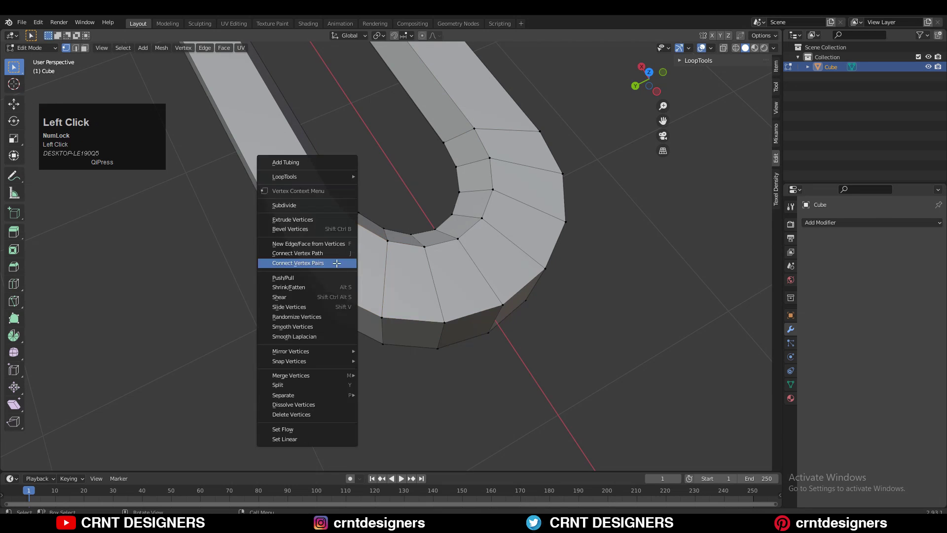
{"action": "left_click", "coordinate": [337, 262]}
{"action": "left_click", "coordinate": [326, 214]}
{"action": "key", "text": "m"}
{"action": "left_click", "coordinate": [331, 204]}
Step: Add one centred loop cut through the diagonal edge between the slot and the hook
{"action": "middle_click_drag", "start_coordinate": [345, 212], "coordinate": [394, 276], "text": "ctrl"}
{"action": "middle_click_drag", "start_coordinate": [411, 282], "coordinate": [576, 278]}
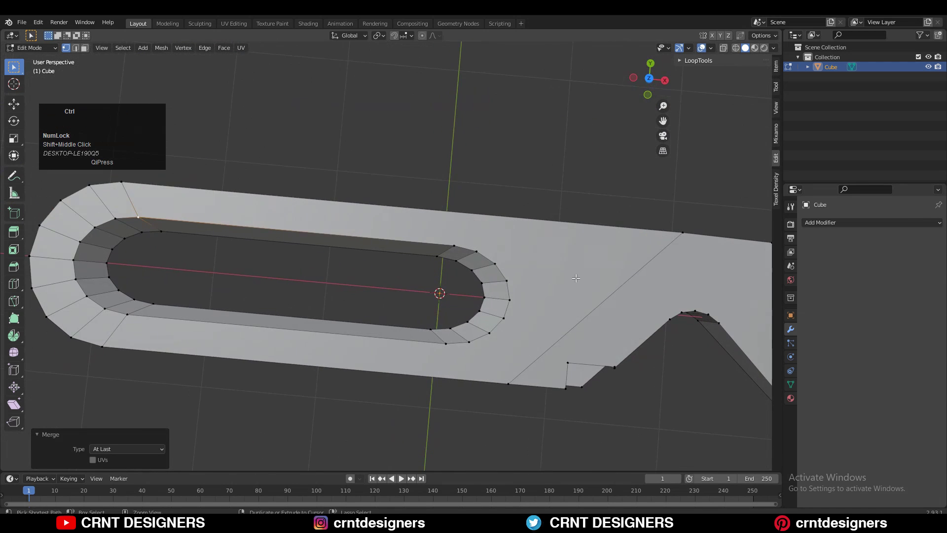
{"action": "right_click", "coordinate": [556, 277]}
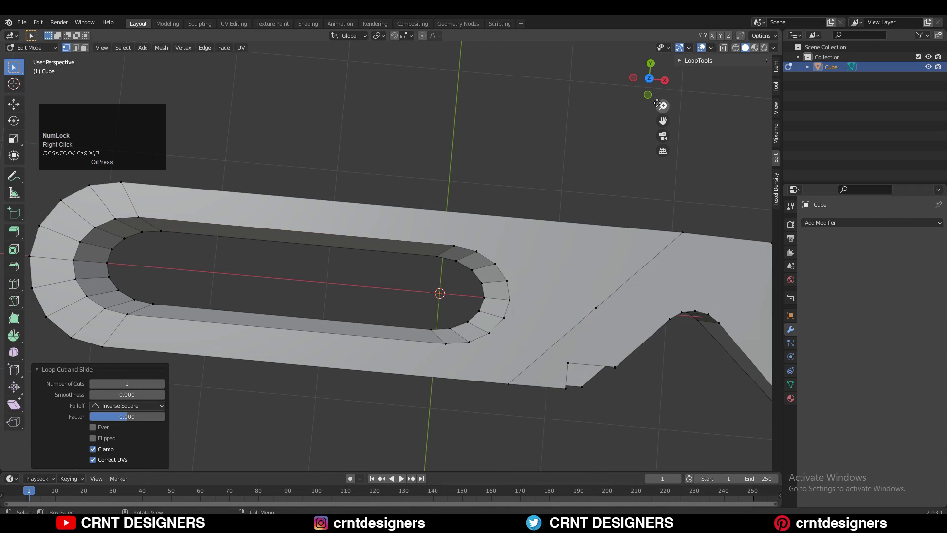
{"action": "left_click", "coordinate": [651, 81]}
{"action": "left_click", "coordinate": [651, 84]}
Step: Connect the slot rim's tip vertex nearest the hook to the midpoint of the diagonal edge
{"action": "middle_click_drag", "start_coordinate": [599, 119], "coordinate": [600, 168], "text": "shift"}
{"action": "left_click", "coordinate": [522, 297]}
{"action": "left_click", "coordinate": [602, 295], "text": "shift"}
{"action": "right_click", "coordinate": [582, 262]}
{"action": "left_click", "coordinate": [582, 262]}
{"action": "left_click", "coordinate": [582, 262]}
{"action": "middle_click_drag", "start_coordinate": [582, 262], "coordinate": [592, 280], "text": "ctrl"}
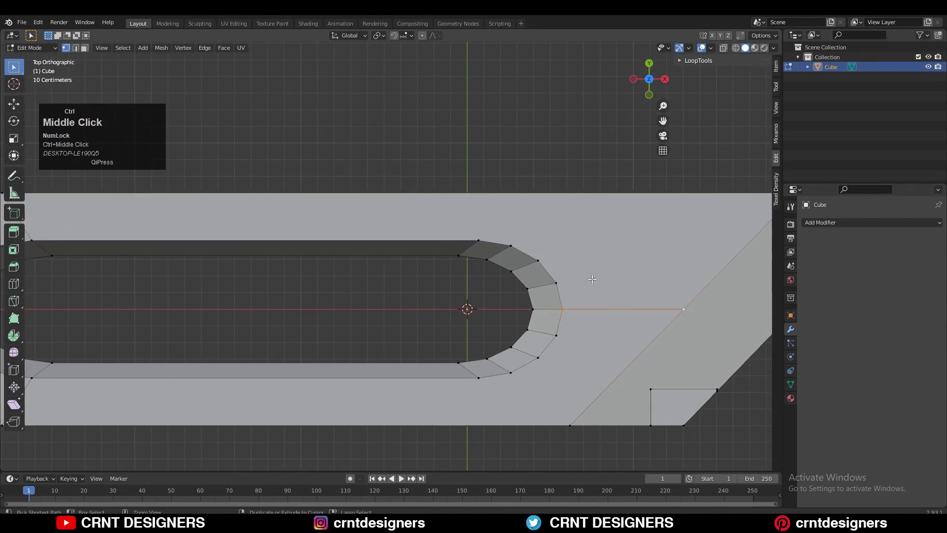
Step: Add a centred loop cut through the upper half of the diagonal edge
{"action": "left_click", "coordinate": [675, 276]}
{"action": "middle_click_drag", "start_coordinate": [658, 270], "coordinate": [612, 286], "text": "ctrl"}
{"action": "middle_click_drag", "start_coordinate": [613, 285], "coordinate": [666, 258], "text": "shift"}
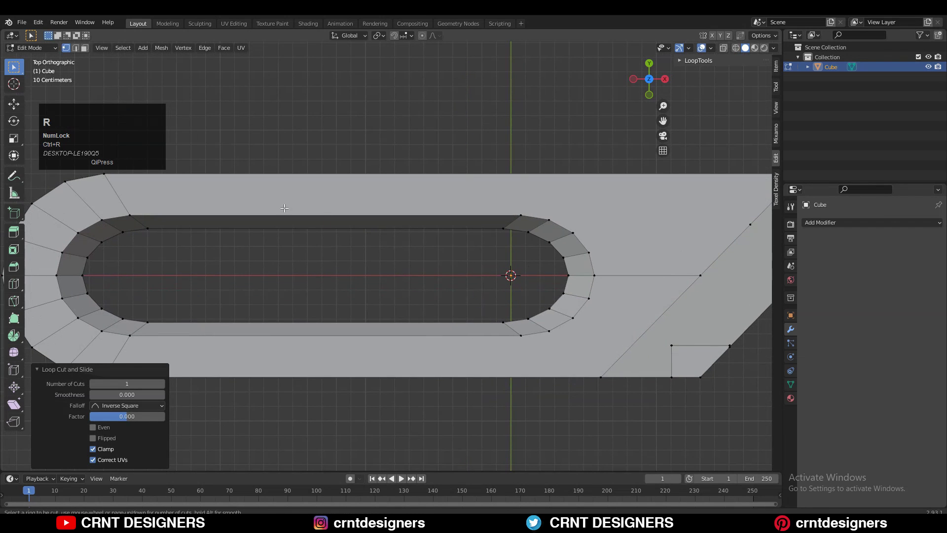
Step: Knife-cut from the upper rim vertices at the slot's hook end, two to the block's upper edge and two to the diagonal edge
{"action": "key", "text": "q"}
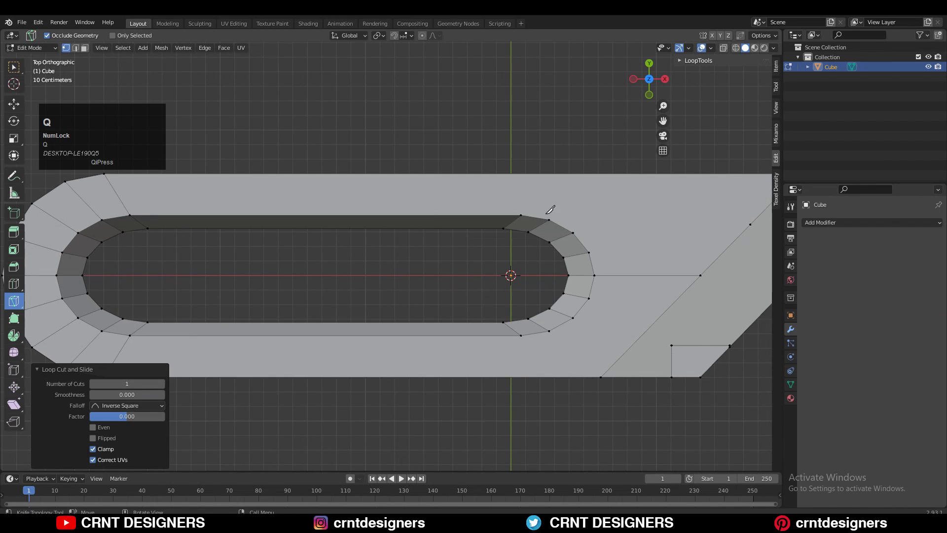
{"action": "key", "text": "space"}
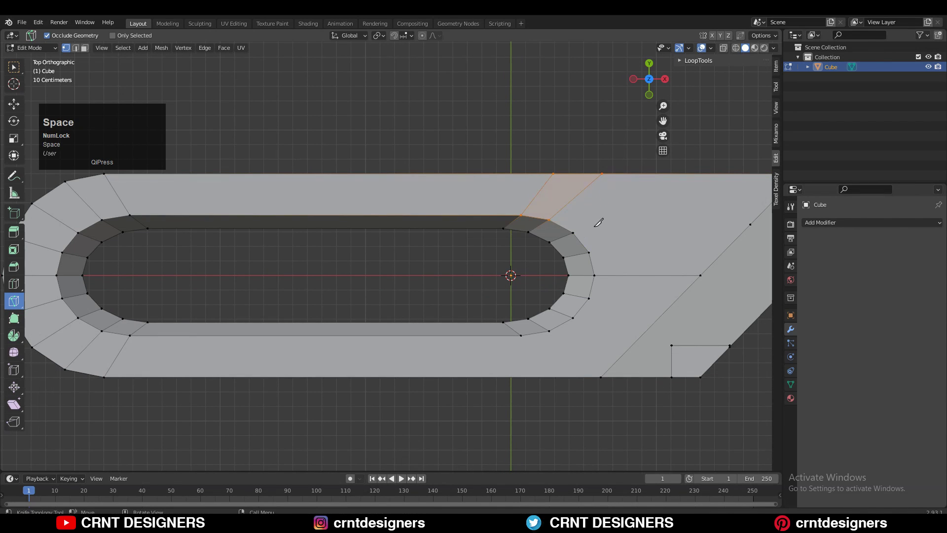
{"action": "left_click", "coordinate": [743, 233]}
{"action": "key", "text": "space"}
Step: Knife-cut from the lower rim vertices at the slot's hook end to the diagonal and lower edges, and add one more cut to the upper edge
{"action": "middle_click_drag", "start_coordinate": [617, 309], "coordinate": [532, 257], "text": "shift"}
{"action": "left_click", "coordinate": [505, 246]}
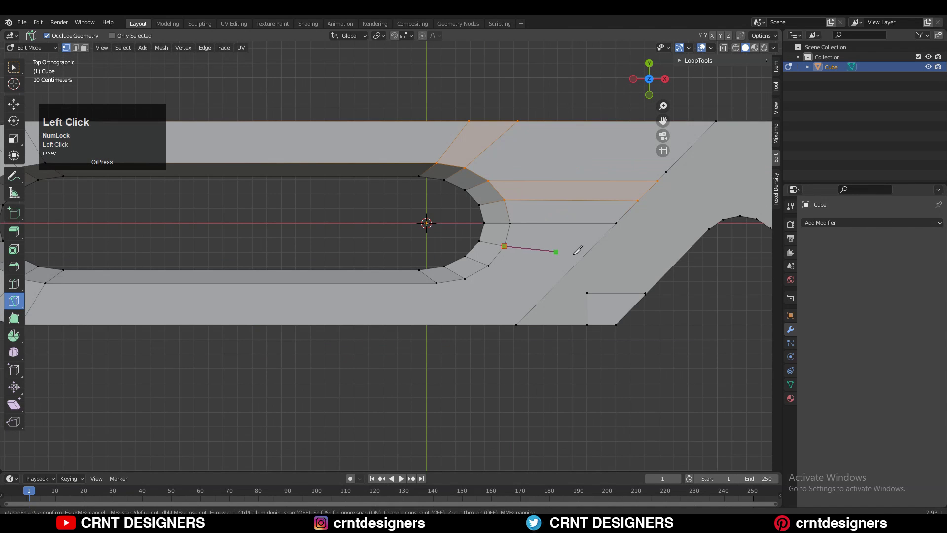
{"action": "left_click", "coordinate": [437, 282]}
{"action": "left_click", "coordinate": [452, 324]}
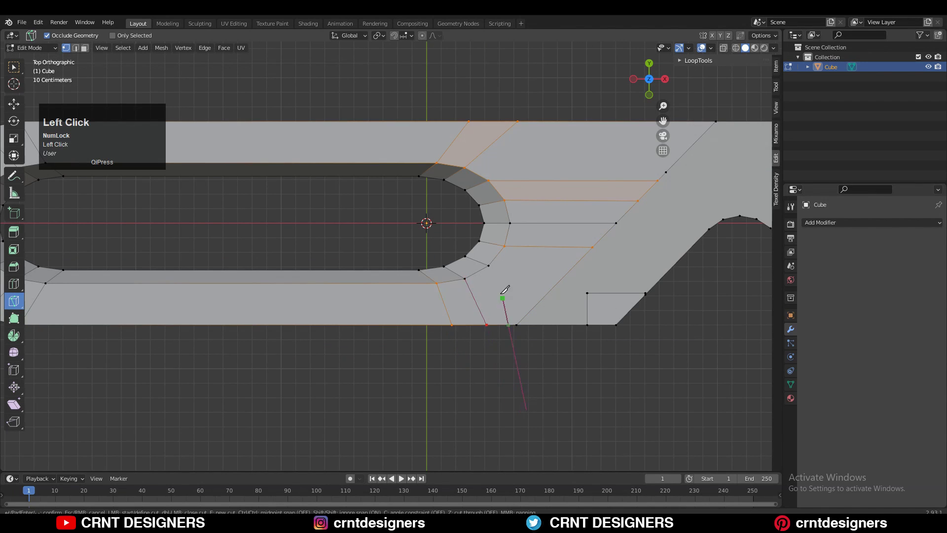
{"action": "left_click", "coordinate": [510, 321]}
{"action": "middle_click_drag", "start_coordinate": [620, 211], "coordinate": [564, 284], "text": "shift"}
{"action": "left_click", "coordinate": [433, 253]}
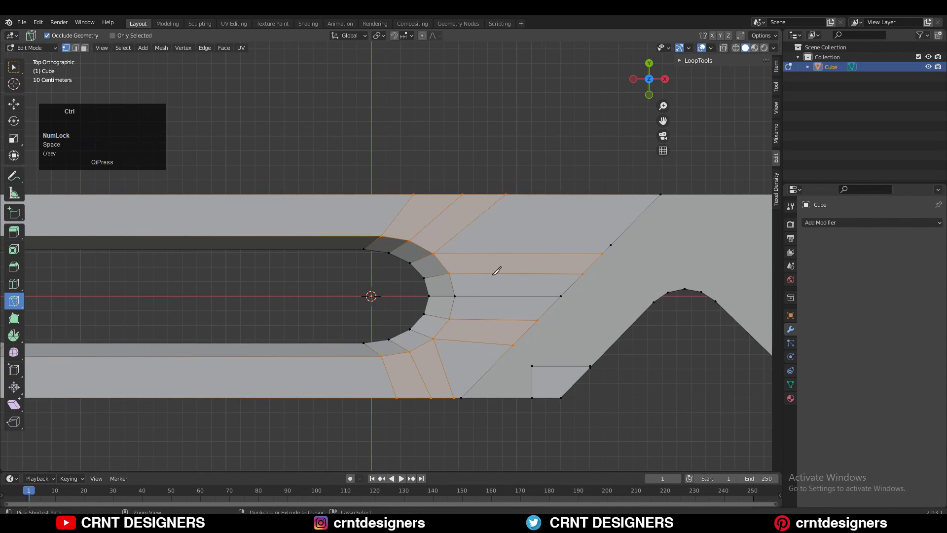
Step: Add a loop cut around the slot close to its rim and dissolve the stray segment running past the rim's lower corner
{"action": "middle_click_drag", "start_coordinate": [497, 271], "coordinate": [493, 301], "text": "ctrl"}
{"action": "middle_click_drag", "start_coordinate": [493, 301], "coordinate": [667, 258], "text": "shift"}
{"action": "key", "text": "w"}
{"action": "key", "text": "ctrl+r"}
{"action": "left_click", "coordinate": [230, 199]}
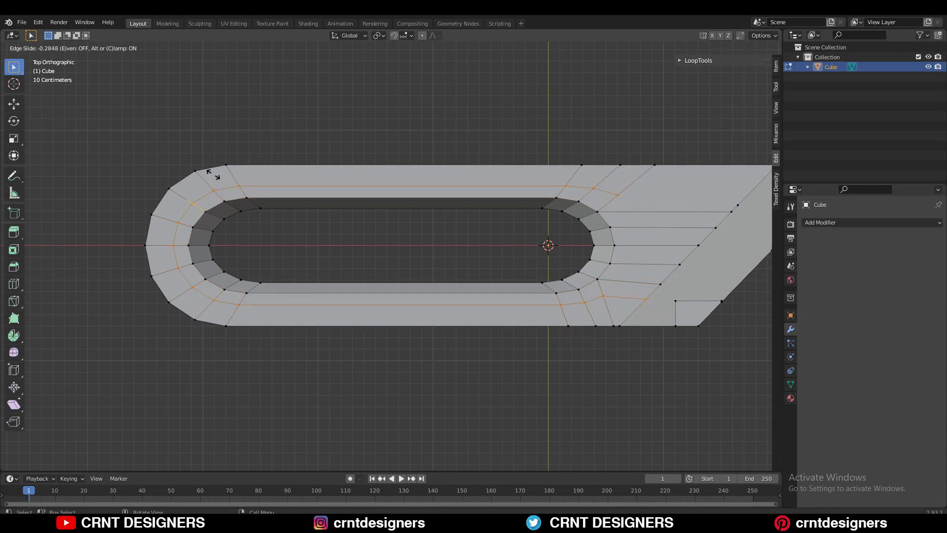
{"action": "left_click", "coordinate": [492, 264]}
{"action": "key", "text": "ctrl+x"}
{"action": "scroll", "coordinate": [650, 296], "scroll_direction": "up", "scroll_amount": 1}
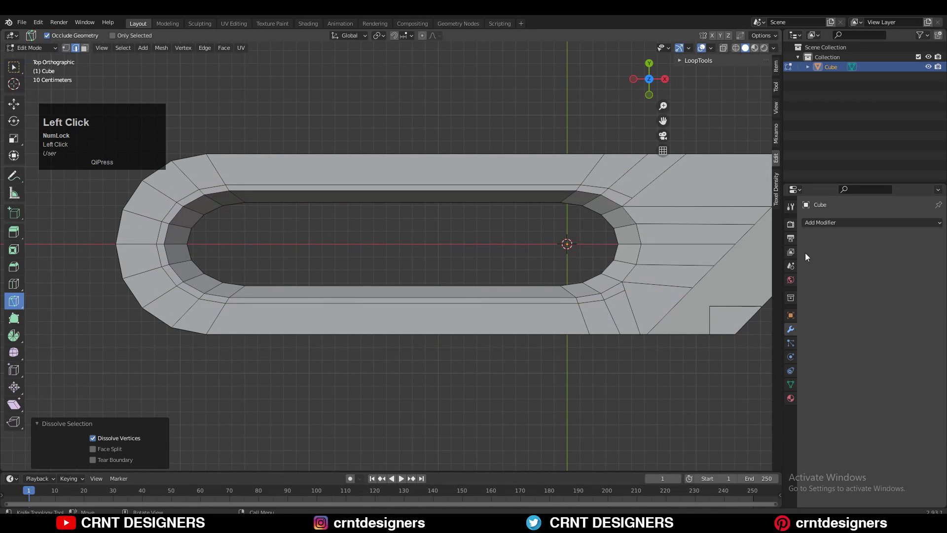
Step: Knife-cut around the slot's hook end to join the open ends of the new rim loop
{"action": "left_click", "coordinate": [633, 198]}
{"action": "key", "text": "space"}
{"action": "middle_click_drag", "start_coordinate": [672, 249], "coordinate": [672, 212], "text": "ctrl"}
{"action": "key", "text": "c"}
{"action": "key", "text": "1"}
Step: Merge the doubled vertices at the rim loop's hook-end corners at their centre
{"action": "left_click", "coordinate": [615, 301]}
{"action": "left_click", "coordinate": [601, 312], "text": "shift"}
{"action": "key", "text": "ctrl+z"}
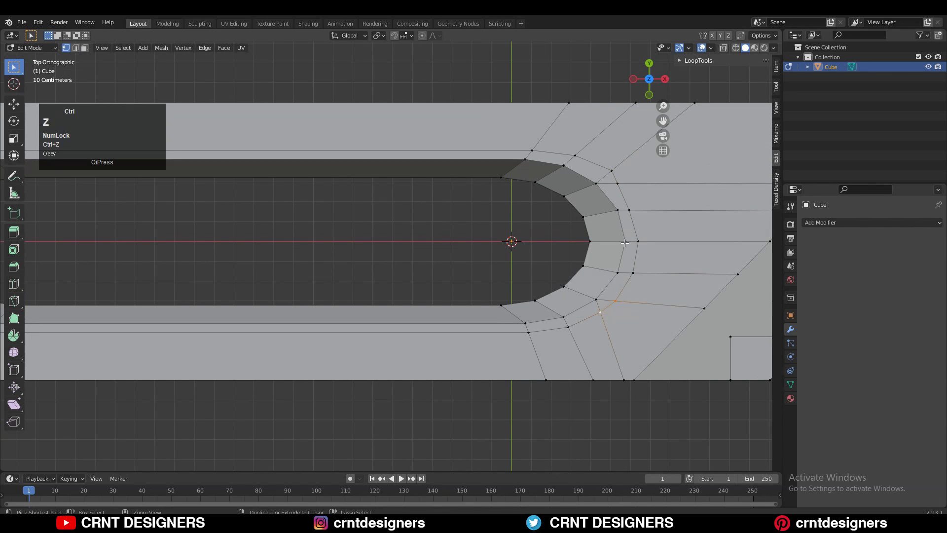
{"action": "key", "text": "m"}
{"action": "left_click", "coordinate": [627, 244]}
Step: Slide the rim loop's upper and lower merged corner vertices to even out the loop around the slot's hook end
{"action": "left_click", "coordinate": [610, 178]}
{"action": "key", "text": "g"}
{"action": "key", "text": "g"}
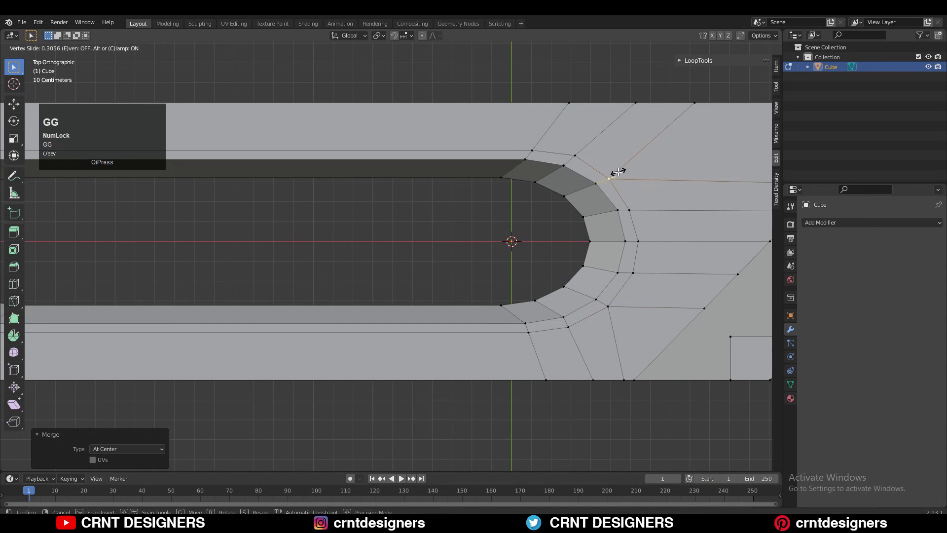
{"action": "left_click", "coordinate": [617, 174]}
{"action": "left_click", "coordinate": [607, 307]}
{"action": "key", "text": "g"}
{"action": "key", "text": "g"}
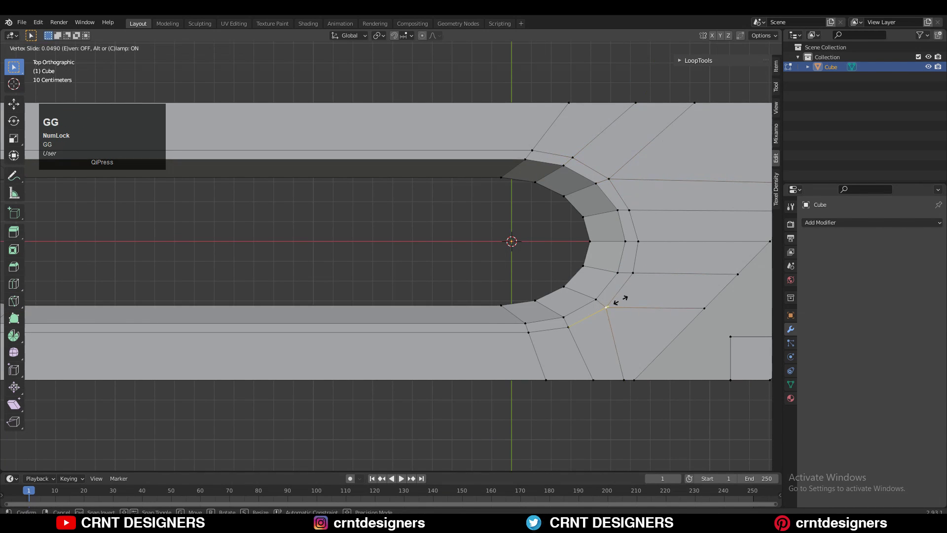
{"action": "left_click", "coordinate": [620, 300]}
Step: Symmetrize the entire mesh with the direction set to +Z to -Z
{"action": "left_click", "coordinate": [564, 196]}
{"action": "middle_click_drag", "start_coordinate": [552, 168], "coordinate": [488, 289], "text": "ctrl"}
{"action": "middle_click_drag", "start_coordinate": [488, 288], "coordinate": [495, 188], "text": "shift"}
{"action": "key", "text": "a"}
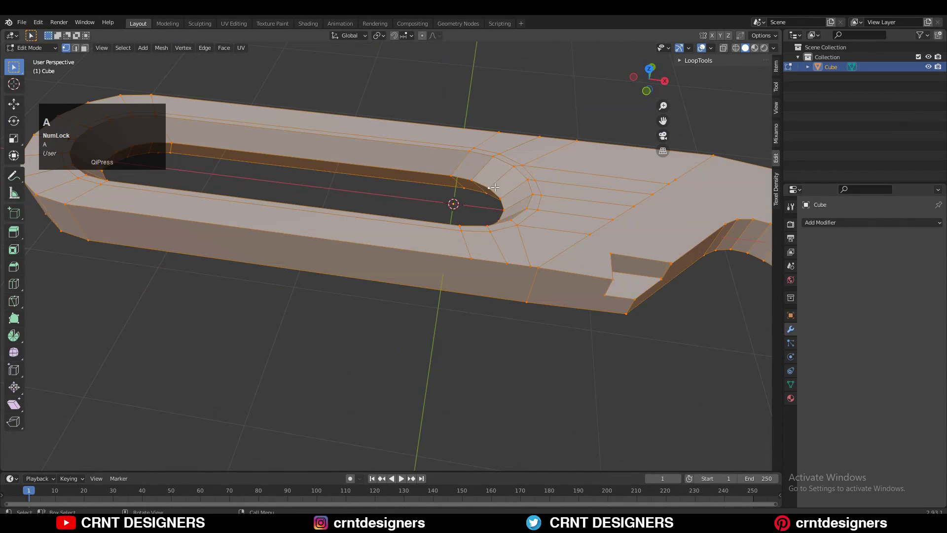
{"action": "left_click", "coordinate": [162, 47]}
{"action": "left_click", "coordinate": [181, 186]}
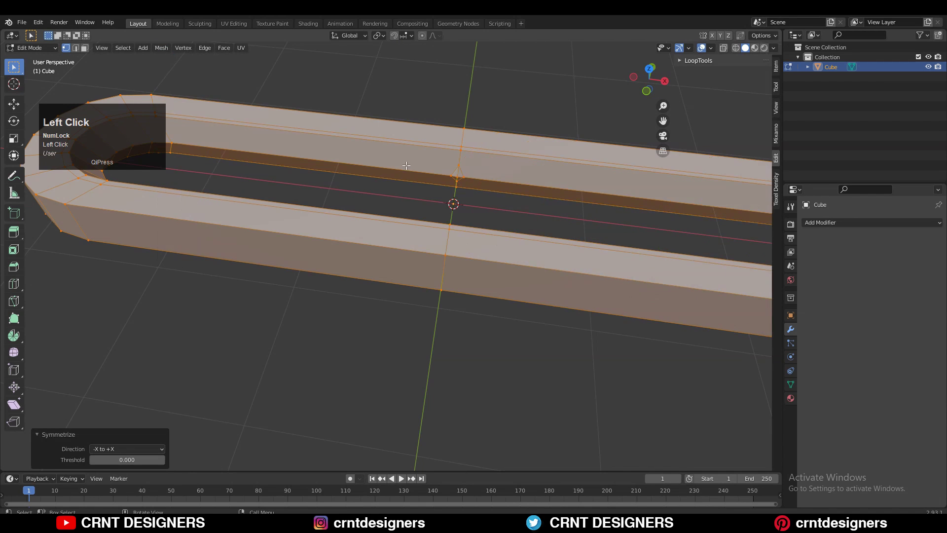
{"action": "middle_click_drag", "start_coordinate": [444, 296], "coordinate": [424, 335]}
{"action": "left_click", "coordinate": [142, 449]}
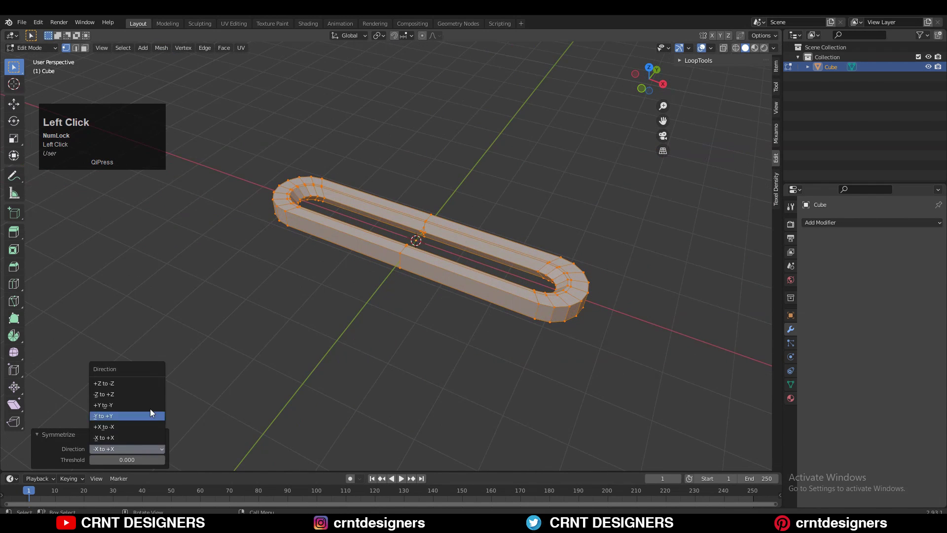
{"action": "left_click", "coordinate": [156, 384]}
{"action": "middle_click_drag", "start_coordinate": [375, 316], "coordinate": [510, 285]}
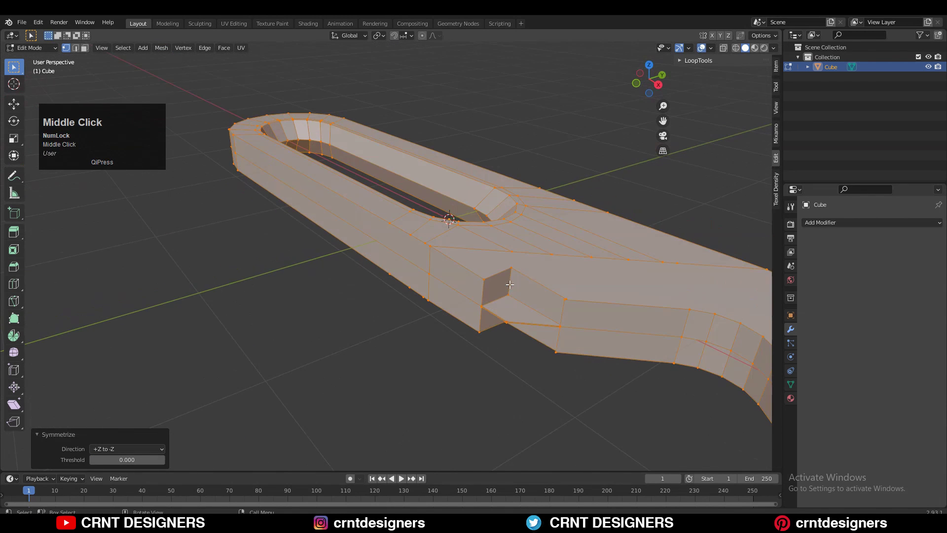
Step: Move the recessed corner's floor face up about 0.074 m along Z
{"action": "key", "text": "3"}
{"action": "left_click_drag", "start_coordinate": [567, 334], "coordinate": [511, 324]}
{"action": "scroll", "coordinate": [504, 256], "scroll_direction": "up", "scroll_amount": 1}
{"action": "middle_click_drag", "start_coordinate": [510, 324], "coordinate": [481, 298]}
{"action": "mouse_move", "coordinate": [481, 299]}
{"action": "middle_mouse_down", "text": "ctrl"}
{"action": "mouse_move", "coordinate": [473, 304]}
{"action": "mouse_move", "coordinate": [488, 284]}
{"action": "middle_mouse_up", "text": "ctrl"}
{"action": "middle_click_drag", "start_coordinate": [489, 284], "coordinate": [486, 331]}
{"action": "left_click", "coordinate": [503, 315]}
{"action": "middle_click_drag", "start_coordinate": [486, 331], "coordinate": [472, 315]}
{"action": "left_click_drag", "start_coordinate": [471, 316], "coordinate": [454, 339]}
{"action": "middle_click_drag", "start_coordinate": [456, 339], "coordinate": [461, 313], "text": "ctrl"}
{"action": "middle_click_drag", "start_coordinate": [464, 333], "coordinate": [543, 262]}
{"action": "key", "text": "g"}
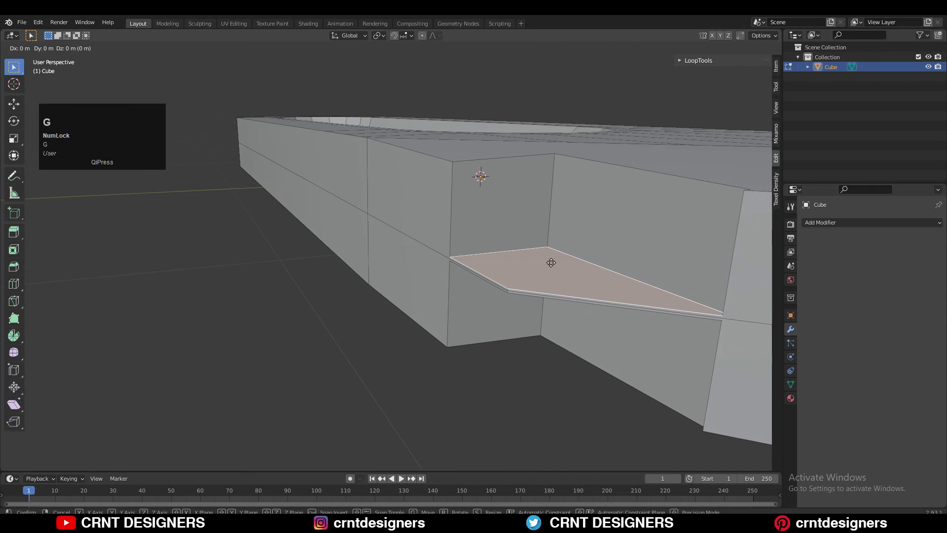
{"action": "key", "text": "z"}
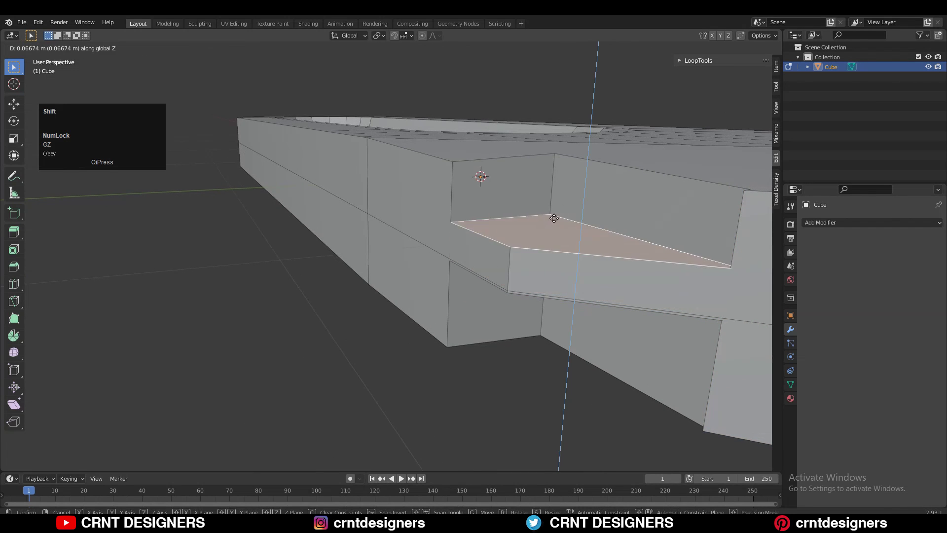
{"action": "left_click", "coordinate": [552, 213], "text": "shift"}
{"action": "middle_click_drag", "start_coordinate": [587, 184], "coordinate": [558, 234]}
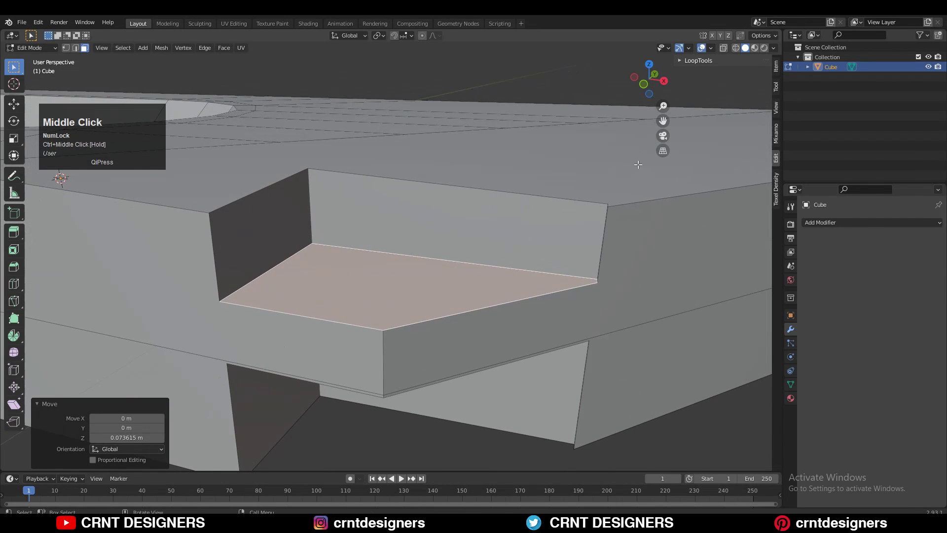
Step: In front view, lower the recess floor by 0.02 m along Z
{"action": "key", "text": "1"}
{"action": "left_click", "coordinate": [642, 85]}
{"action": "middle_click_drag", "start_coordinate": [562, 133], "coordinate": [529, 175], "text": "shift"}
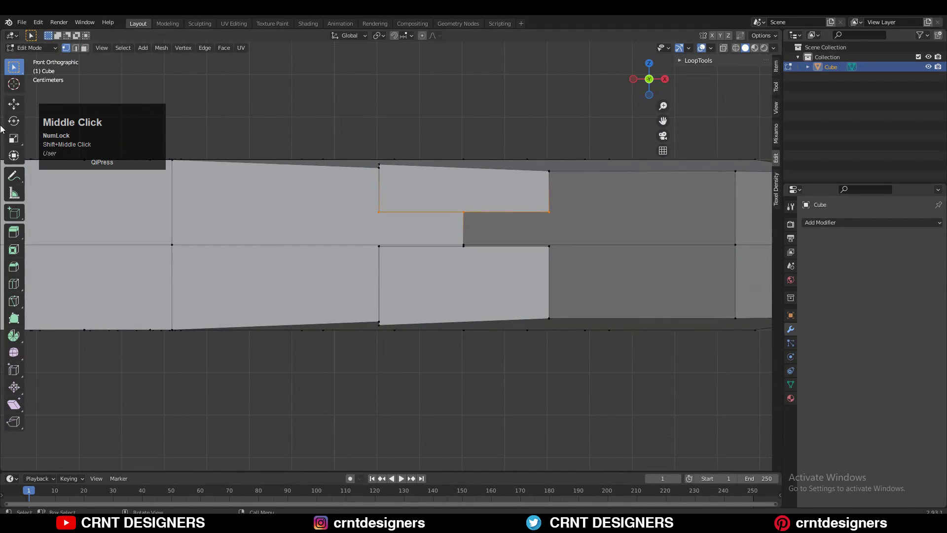
{"action": "left_click", "coordinate": [14, 104]}
{"action": "mouse_move", "coordinate": [467, 179]}
{"action": "left_mouse_down"}
{"action": "mouse_move", "coordinate": [476, 163]}
{"action": "mouse_move", "coordinate": [466, 189]}
{"action": "left_mouse_up"}
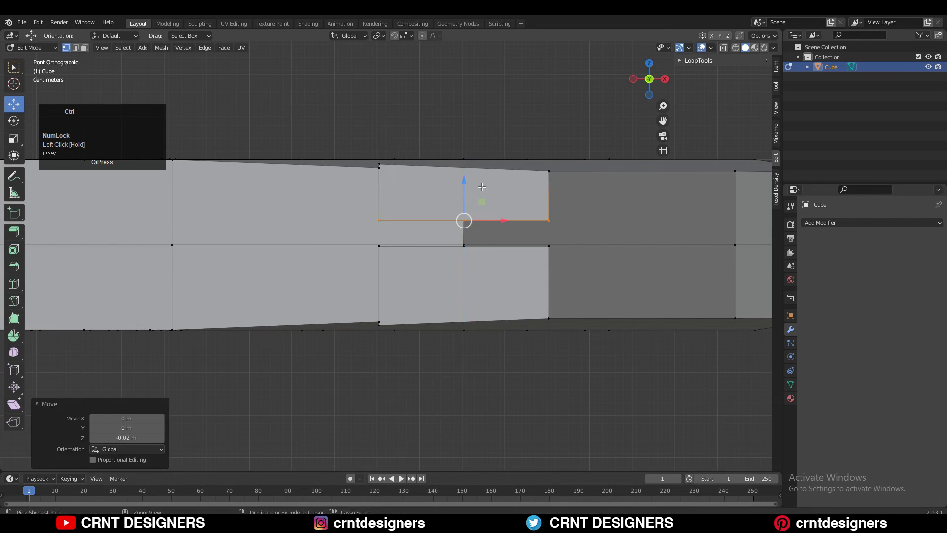
Step: Symmetrize the whole mesh again from +Z to -Z to mirror the adjusted recess onto the underside
{"action": "key", "text": "a"}
{"action": "left_click", "coordinate": [161, 48]}
{"action": "left_click", "coordinate": [178, 189]}
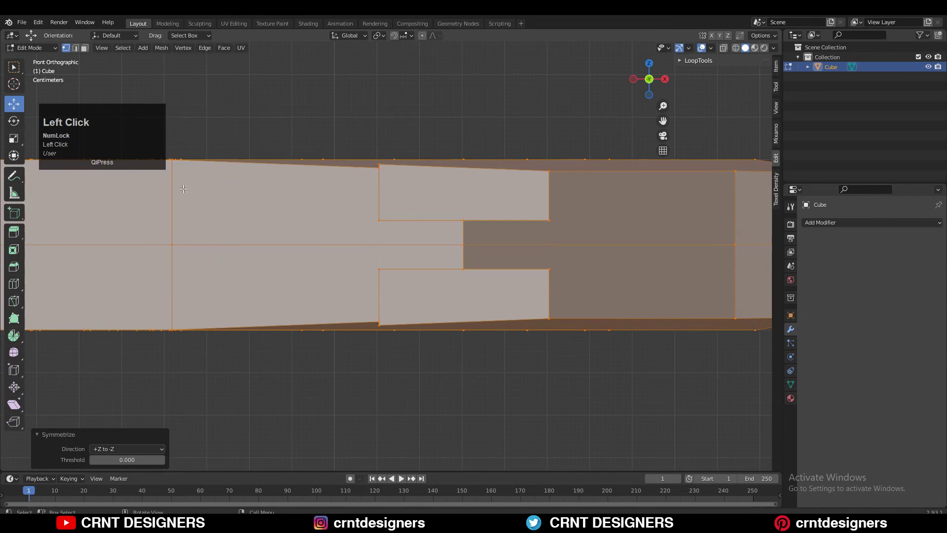
{"action": "key", "text": "Tab"}
{"action": "middle_click_drag", "start_coordinate": [415, 161], "coordinate": [380, 305]}
{"action": "left_click", "coordinate": [437, 182]}
{"action": "key", "text": "Tab"}
Step: Connect the top and bottom ends of the rim cuts with vertical edges on both long side faces
{"action": "left_click", "coordinate": [481, 352]}
{"action": "middle_click_drag", "start_coordinate": [481, 352], "coordinate": [471, 274]}
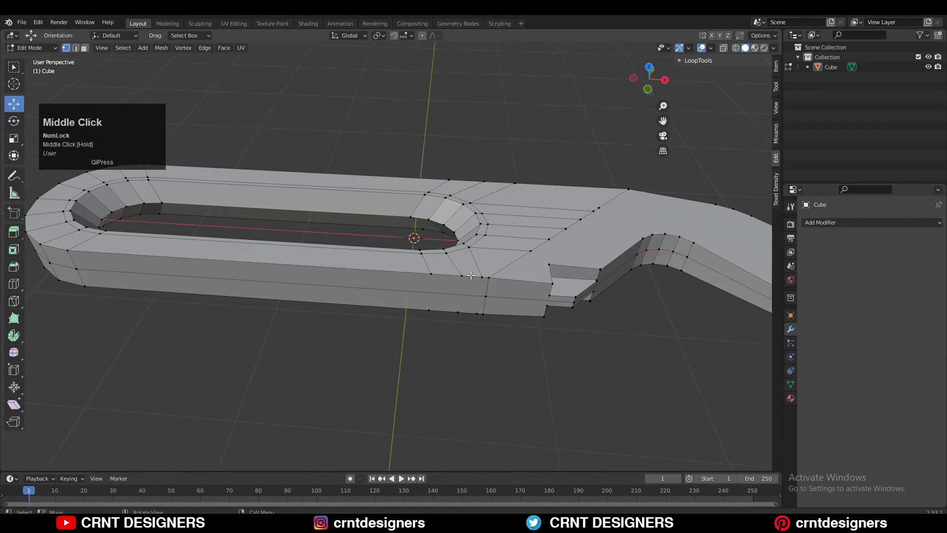
{"action": "left_click", "coordinate": [428, 312], "text": "shift"}
{"action": "right_click", "coordinate": [436, 220]}
{"action": "left_click", "coordinate": [436, 220]}
{"action": "middle_click_drag", "start_coordinate": [511, 242], "coordinate": [336, 236]}
{"action": "key", "text": "c"}
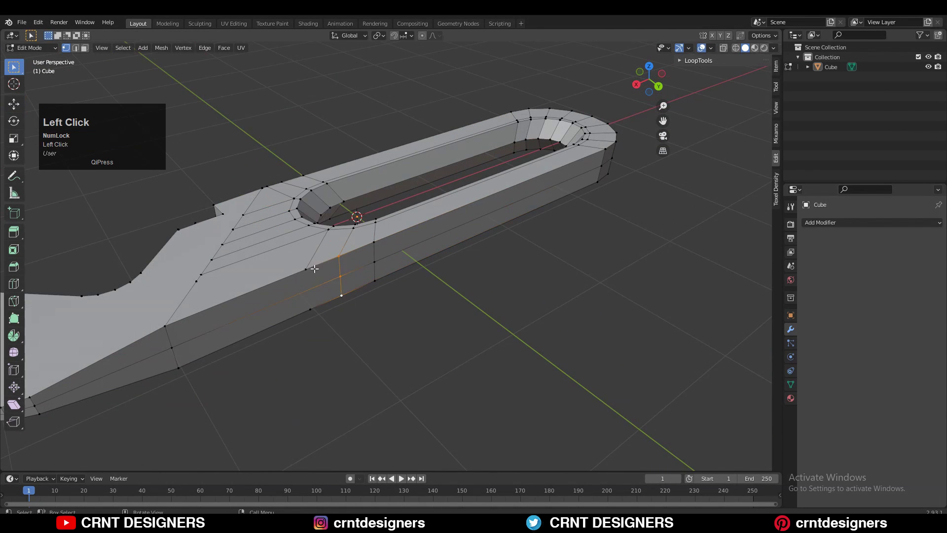
{"action": "middle_click_drag", "start_coordinate": [315, 268], "coordinate": [458, 255]}
{"action": "right_click", "coordinate": [459, 255]}
{"action": "left_click", "coordinate": [460, 308]}
Step: In top view with X-ray on, slide the three vertical side edges along the block's lower edge to straighten the lower rim cuts
{"action": "key", "text": "KP_2"}
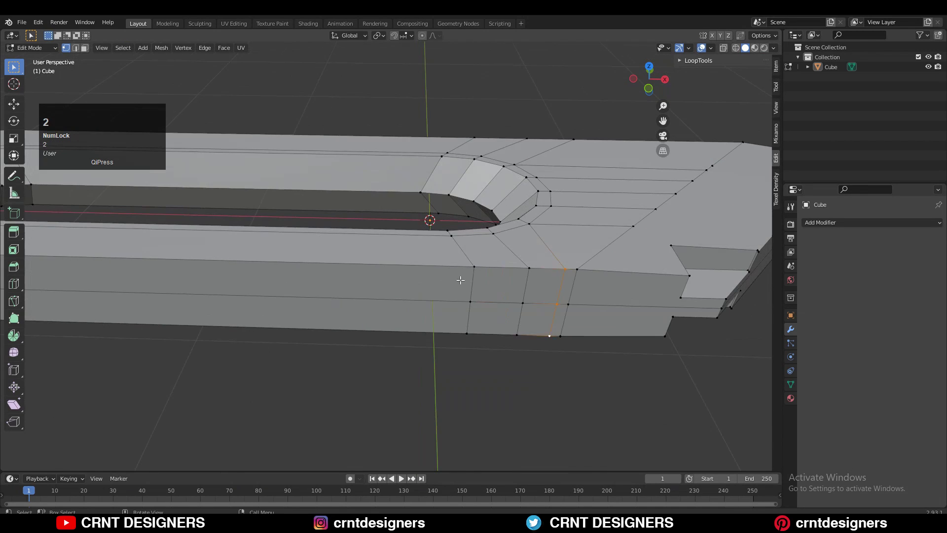
{"action": "left_click", "coordinate": [467, 294]}
{"action": "left_click", "coordinate": [651, 68]}
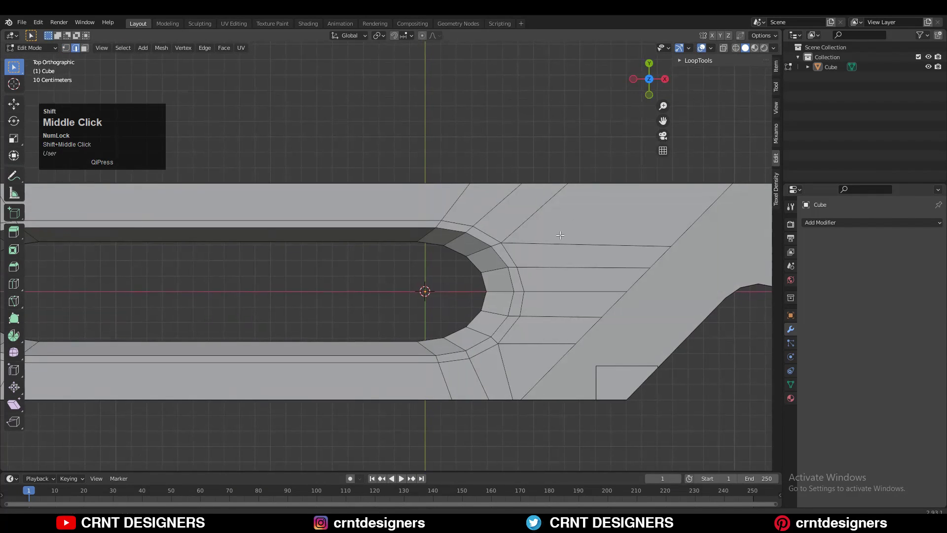
{"action": "middle_click_drag", "start_coordinate": [637, 167], "coordinate": [658, 84], "text": "shift"}
{"action": "left_click", "coordinate": [724, 48]}
{"action": "key", "text": "1"}
{"action": "key", "text": "g"}
{"action": "key", "text": "g"}
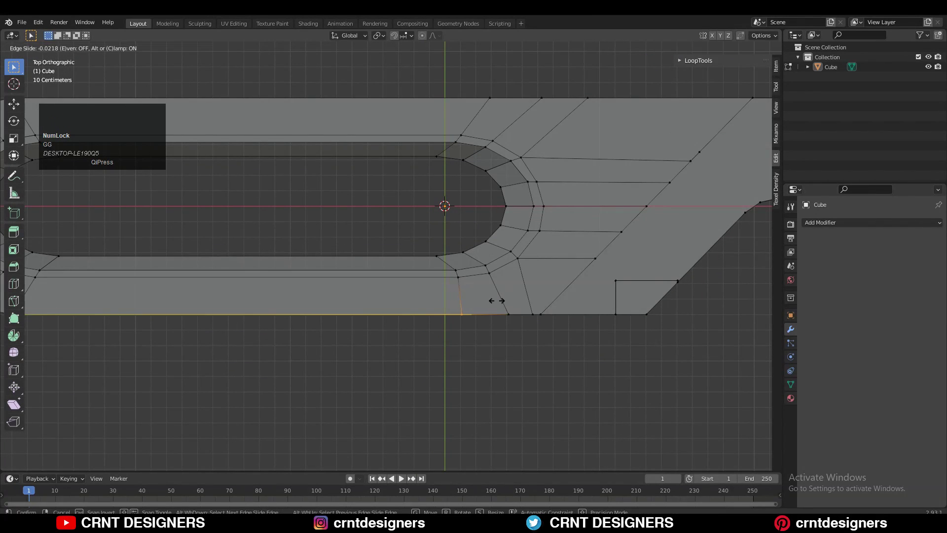
{"action": "left_click", "coordinate": [497, 301]}
{"action": "key", "text": "g"}
{"action": "key", "text": "g"}
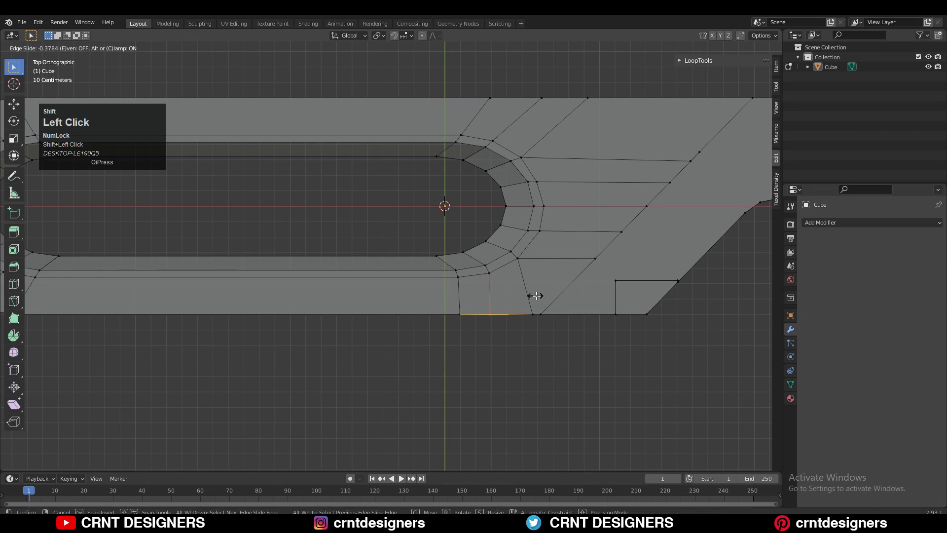
{"action": "left_click", "coordinate": [536, 297], "text": "shift"}
{"action": "left_click_drag", "start_coordinate": [537, 301], "coordinate": [514, 332]}
{"action": "key", "text": "g"}
{"action": "key", "text": "g"}
{"action": "left_click", "coordinate": [562, 290]}
Step: Slide the vertical edges ending the upper rim cuts along the block's upper edge to straighten those cuts
{"action": "middle_click_drag", "start_coordinate": [498, 119], "coordinate": [500, 201], "text": "shift"}
{"action": "left_click_drag", "start_coordinate": [508, 195], "coordinate": [478, 165]}
{"action": "key", "text": "g"}
{"action": "key", "text": "g"}
{"action": "middle_click_drag", "start_coordinate": [444, 296], "coordinate": [425, 220]}
Step: Knife-cut from the lowest vertex on the diagonal edge to a point just outside the recess's inner corner, and on to the hook edge
{"action": "left_click", "coordinate": [8, 305]}
{"action": "left_click", "coordinate": [649, 66]}
{"action": "middle_click_drag", "start_coordinate": [457, 249], "coordinate": [421, 269], "text": "shift"}
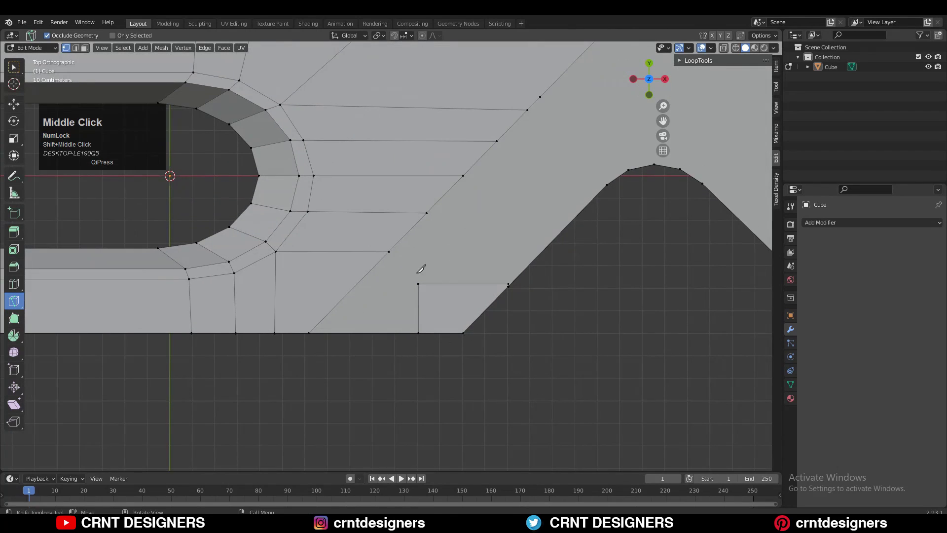
{"action": "key", "text": "Return"}
Step: Merge the closely spaced vertex pairs around the recess corners at their centres
{"action": "middle_click_drag", "start_coordinate": [467, 309], "coordinate": [402, 254]}
{"action": "middle_click_drag", "start_coordinate": [538, 329], "coordinate": [184, 212], "text": "ctrl"}
{"action": "key", "text": "m"}
{"action": "left_click", "coordinate": [548, 257]}
{"action": "left_click", "coordinate": [567, 302]}
{"action": "left_click", "coordinate": [588, 223], "text": "shift"}
{"action": "key", "text": "m"}
{"action": "left_click", "coordinate": [597, 233]}
{"action": "left_click", "coordinate": [588, 217]}
{"action": "left_click", "coordinate": [586, 220], "text": "shift"}
{"action": "key", "text": "m"}
{"action": "left_click", "coordinate": [585, 223]}
{"action": "left_click", "coordinate": [594, 255]}
{"action": "key", "text": "m"}
{"action": "left_click", "coordinate": [593, 245]}
Step: Knife-cut from the point outside the recess's inner corner to the block's edge, and down the side faces on both sides of the recess
{"action": "left_click", "coordinate": [13, 301]}
{"action": "middle_click_drag", "start_coordinate": [346, 207], "coordinate": [398, 199]}
{"action": "left_click", "coordinate": [403, 206]}
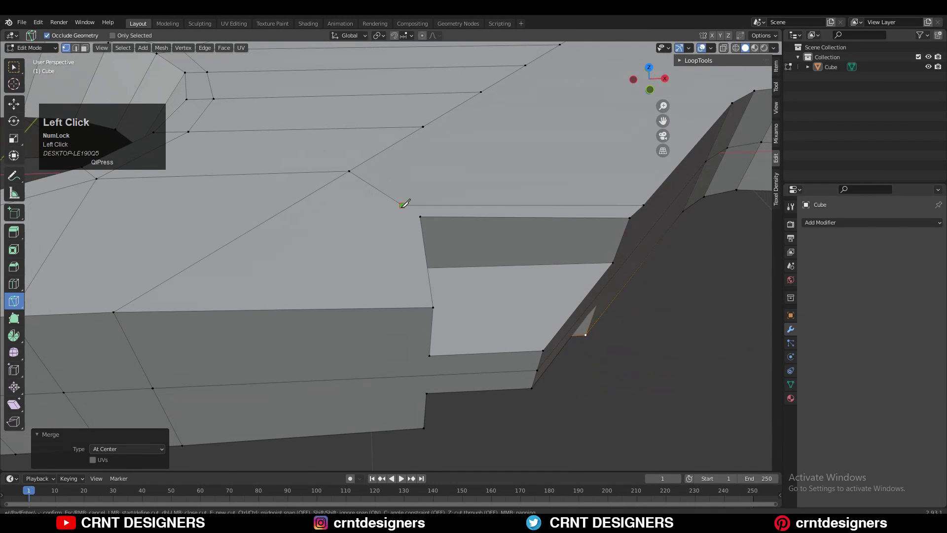
{"action": "left_click", "coordinate": [411, 428]}
{"action": "key", "text": "space"}
{"action": "middle_click_drag", "start_coordinate": [415, 423], "coordinate": [492, 228]}
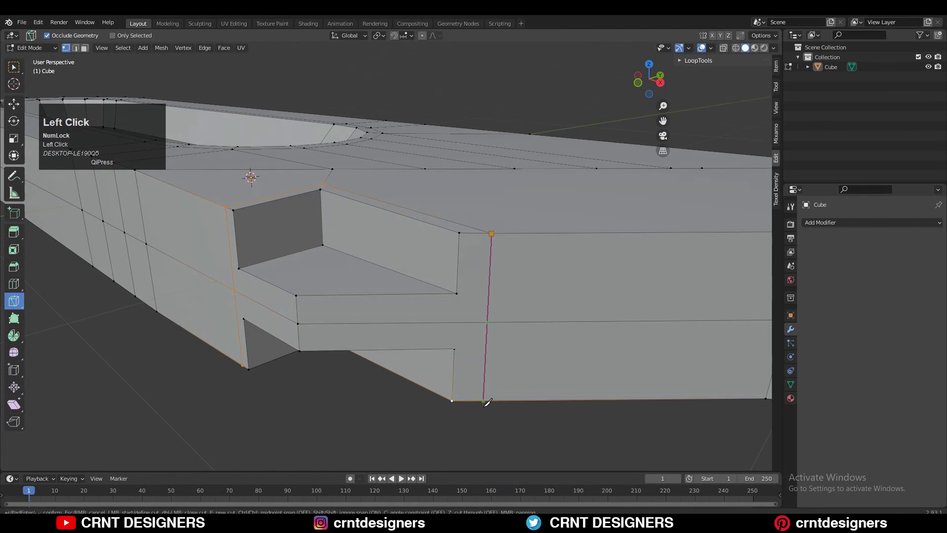
{"action": "middle_click_drag", "start_coordinate": [488, 407], "coordinate": [495, 261]}
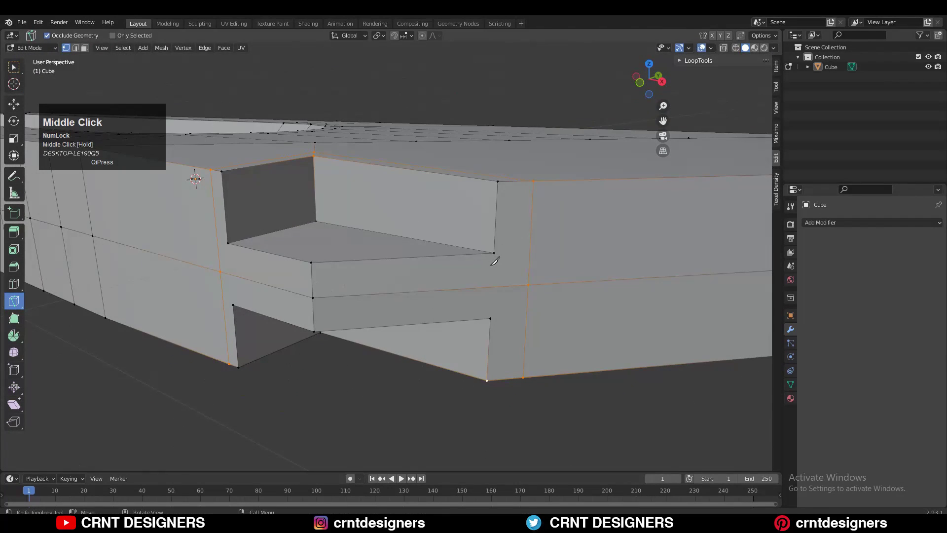
Step: Try to knife-cut from the recess floor's two outer corners to the mid-height edge on the adjoining side faces
{"action": "middle_click_drag", "start_coordinate": [459, 298], "coordinate": [425, 274]}
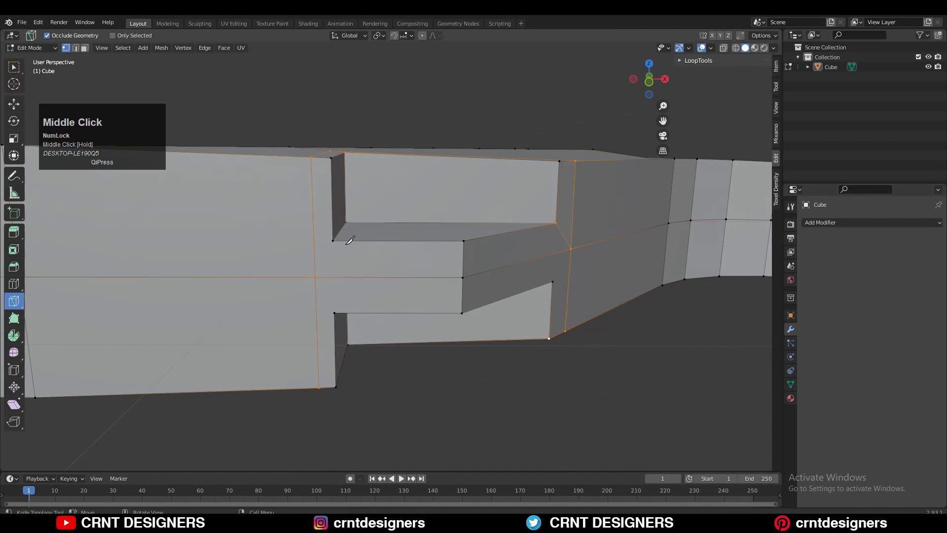
{"action": "left_click", "coordinate": [333, 242]}
{"action": "key", "text": "space"}
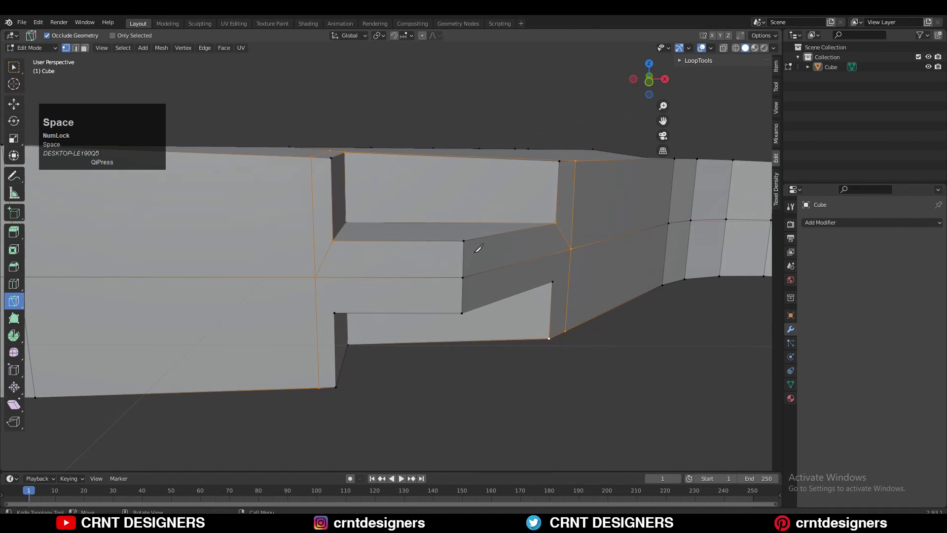
Step: Add a horizontal loop cut just above the side faces' mid-height edge, slid to a factor of -0.700
{"action": "key", "text": "ctrl+r"}
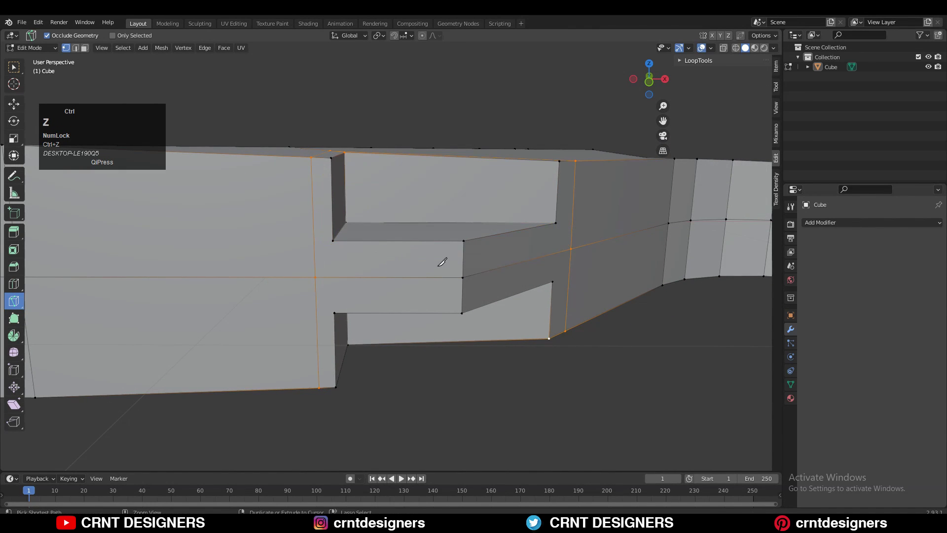
{"action": "left_click", "coordinate": [590, 234]}
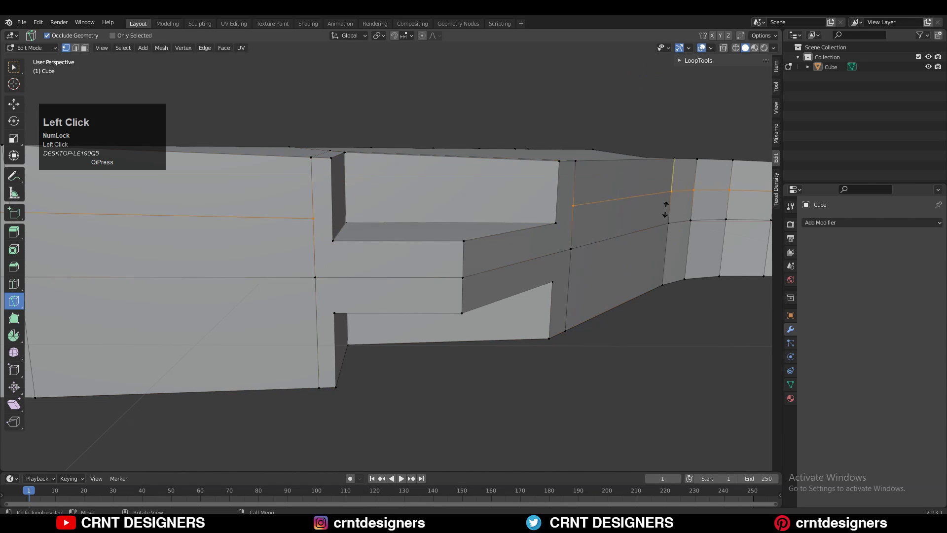
{"action": "left_click", "coordinate": [664, 230]}
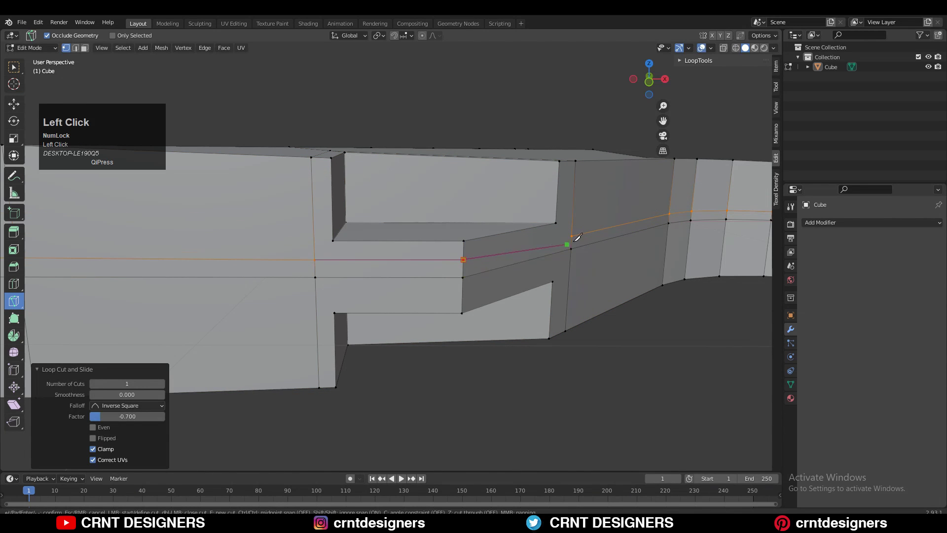
Step: Knife-cut to continue the new loop across the recess lip, and connect the recess floor's hook-side corner to it
{"action": "middle_click_drag", "start_coordinate": [576, 232], "coordinate": [425, 241]}
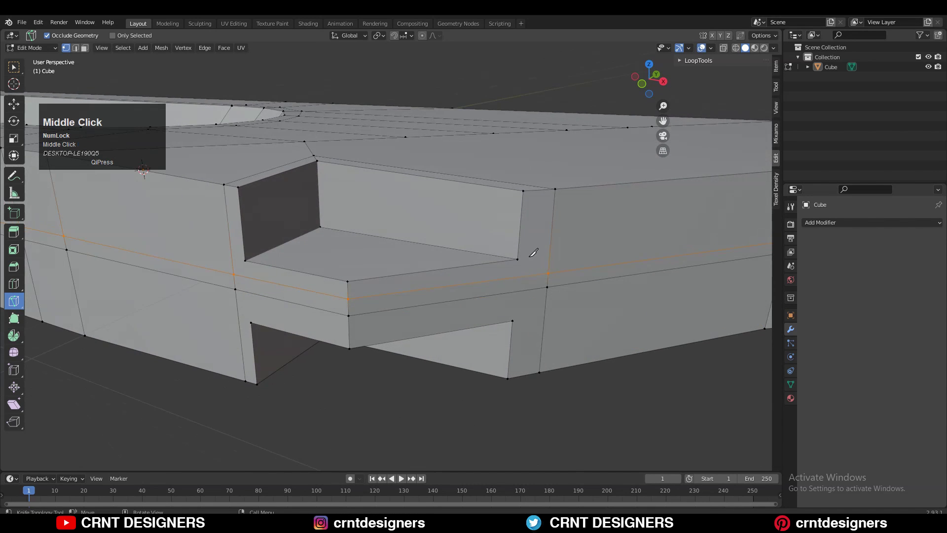
{"action": "middle_click_drag", "start_coordinate": [533, 252], "coordinate": [428, 304]}
{"action": "left_click", "coordinate": [427, 305]}
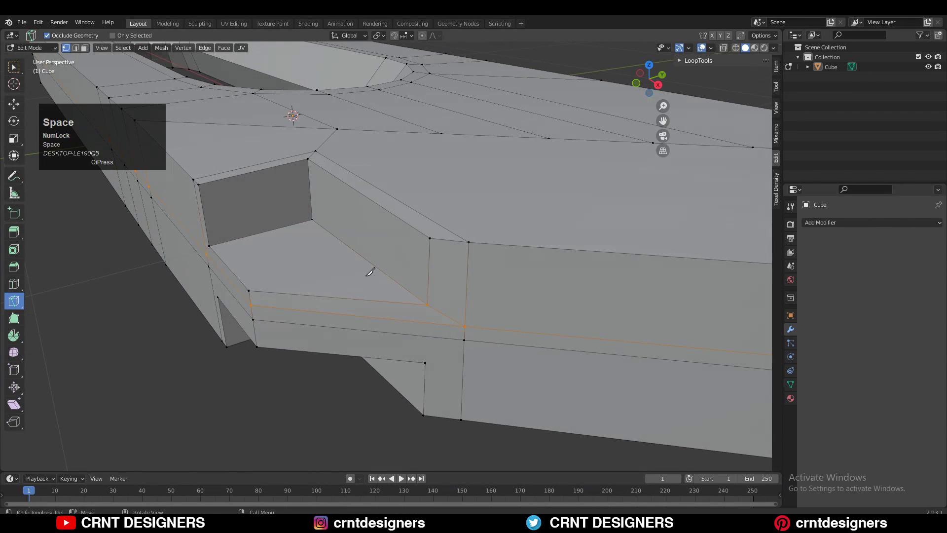
Step: Symmetrize the whole mesh from +Z to -Z so the underside matches the new recess cuts
{"action": "middle_click_drag", "start_coordinate": [370, 272], "coordinate": [405, 295]}
{"action": "left_click", "coordinate": [404, 295]}
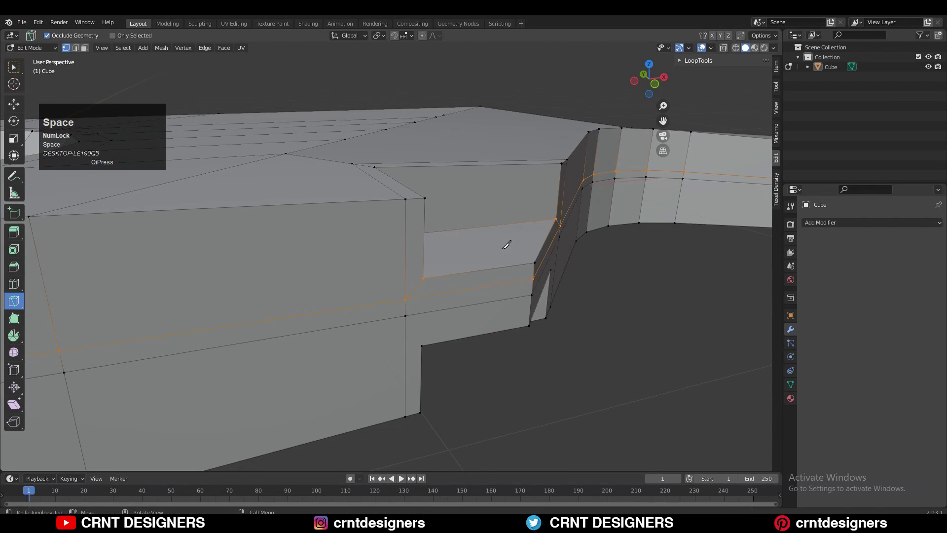
{"action": "middle_click_drag", "start_coordinate": [503, 248], "coordinate": [396, 299]}
{"action": "middle_click_drag", "start_coordinate": [308, 239], "coordinate": [325, 195]}
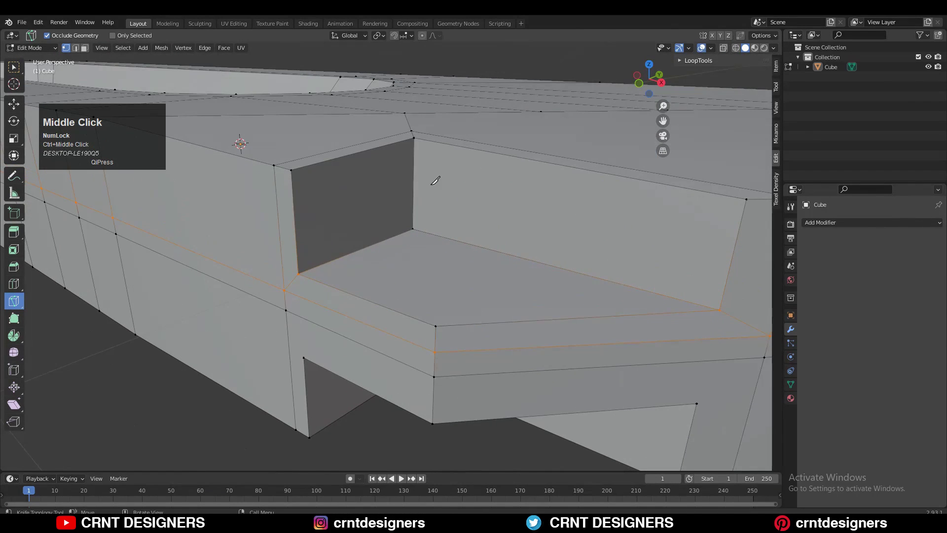
{"action": "key", "text": "a"}
{"action": "left_click", "coordinate": [162, 48]}
{"action": "left_click", "coordinate": [204, 185]}
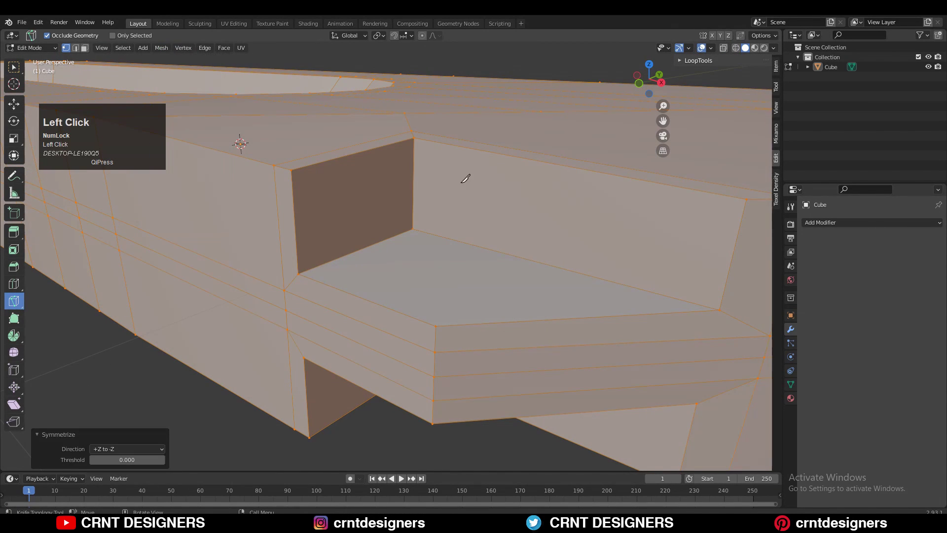
{"action": "key", "text": "Tab"}
{"action": "middle_click_drag", "start_coordinate": [501, 241], "coordinate": [588, 246]}
{"action": "middle_click_drag", "start_coordinate": [587, 246], "coordinate": [607, 256], "text": "ctrl"}
{"action": "key", "text": "Tab"}
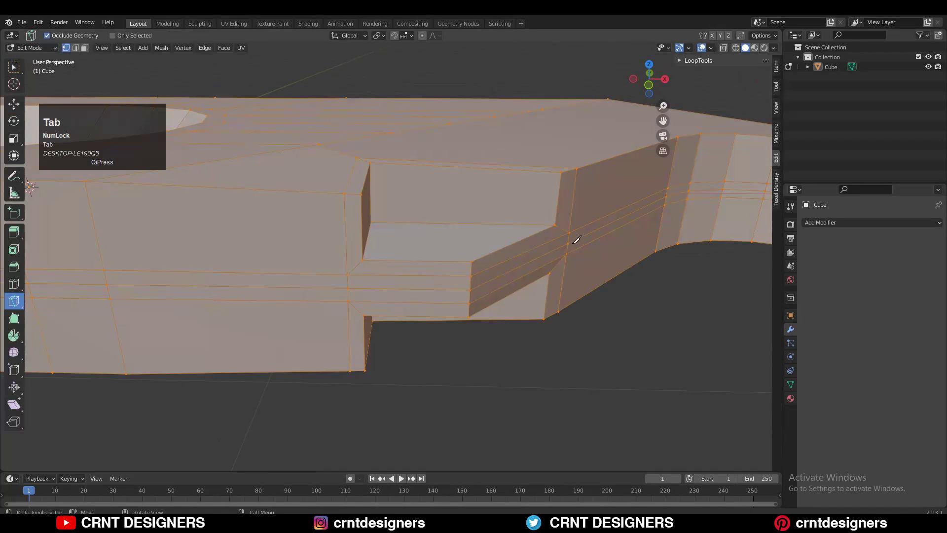
Step: Scale the vertices at the recess rim's outer corner on the slanted edge, with Z locked
{"action": "key", "text": "2"}
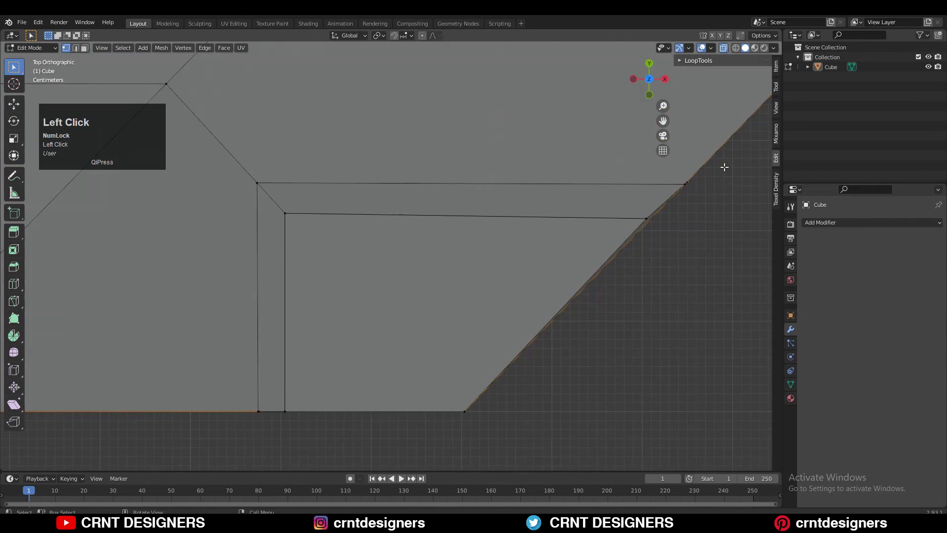
{"action": "left_click_drag", "start_coordinate": [723, 167], "coordinate": [641, 201]}
{"action": "middle_click_drag", "start_coordinate": [558, 207], "coordinate": [357, 252], "text": "shift"}
{"action": "key", "text": "m"}
{"action": "left_click", "coordinate": [564, 236]}
{"action": "key", "text": "s"}
{"action": "key", "text": "shift+z"}
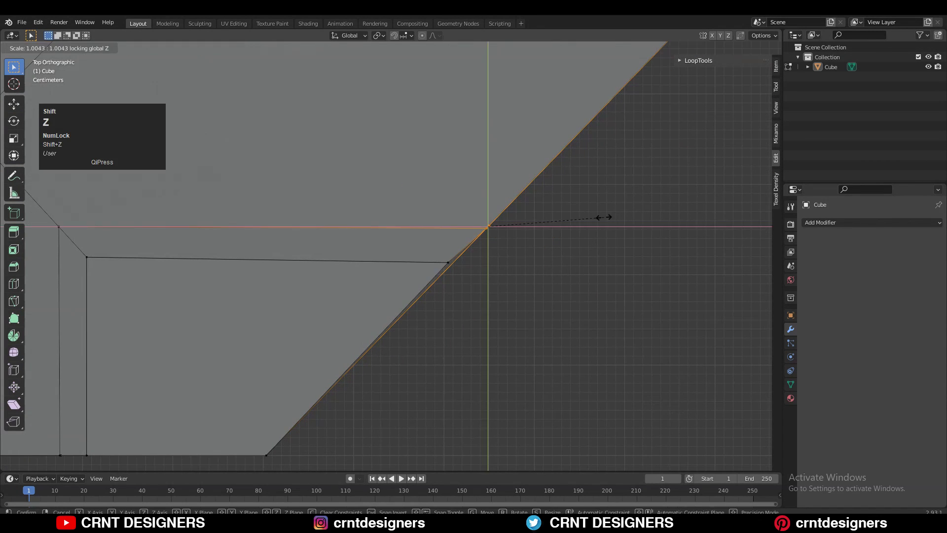
Step: Move the recess wall's outer corner vertices onto the line of the slanted outer edge
{"action": "left_click", "coordinate": [486, 270]}
{"action": "middle_click_drag", "start_coordinate": [449, 254], "coordinate": [491, 216], "text": "ctrl"}
{"action": "key", "text": "g"}
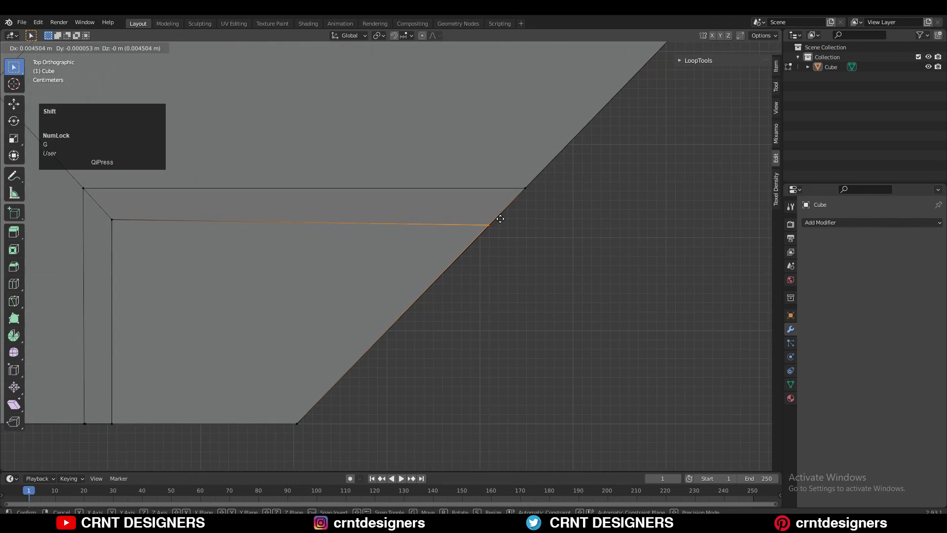
{"action": "left_click", "coordinate": [500, 218]}
{"action": "key", "text": "Tab"}
{"action": "middle_click_drag", "start_coordinate": [564, 163], "coordinate": [533, 291]}
Step: Add a loop cut around the recess rim, slid to a factor of -0.500
{"action": "key", "text": "Tab"}
{"action": "key", "text": "Tab"}
{"action": "key", "text": "Tab"}
{"action": "key", "text": "ctrl+r"}
{"action": "left_click", "coordinate": [318, 193], "text": "ctrl"}
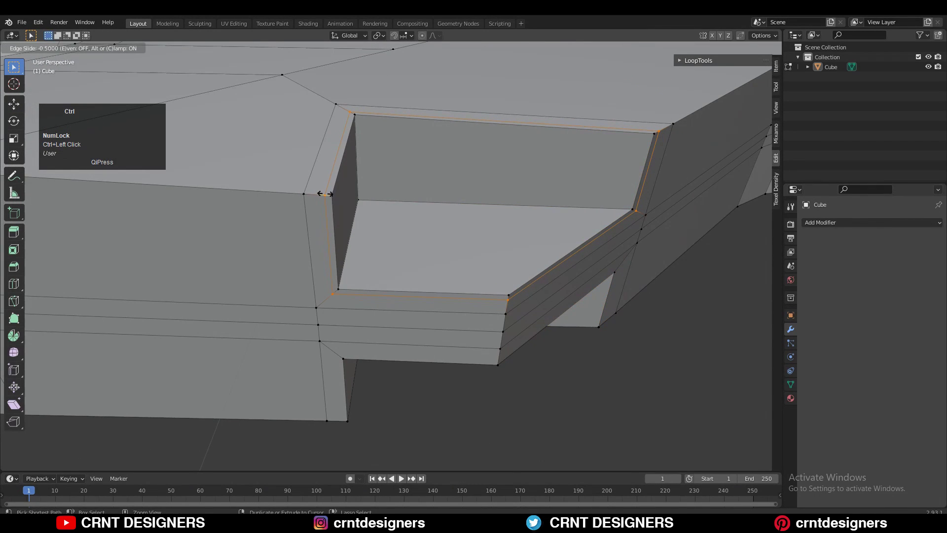
{"action": "left_click", "coordinate": [326, 190]}
Step: Inset the recess's floor and two wall faces together by a small thickness
{"action": "key", "text": "Tab"}
{"action": "middle_click_drag", "start_coordinate": [412, 196], "coordinate": [358, 180]}
{"action": "key", "text": "Tab"}
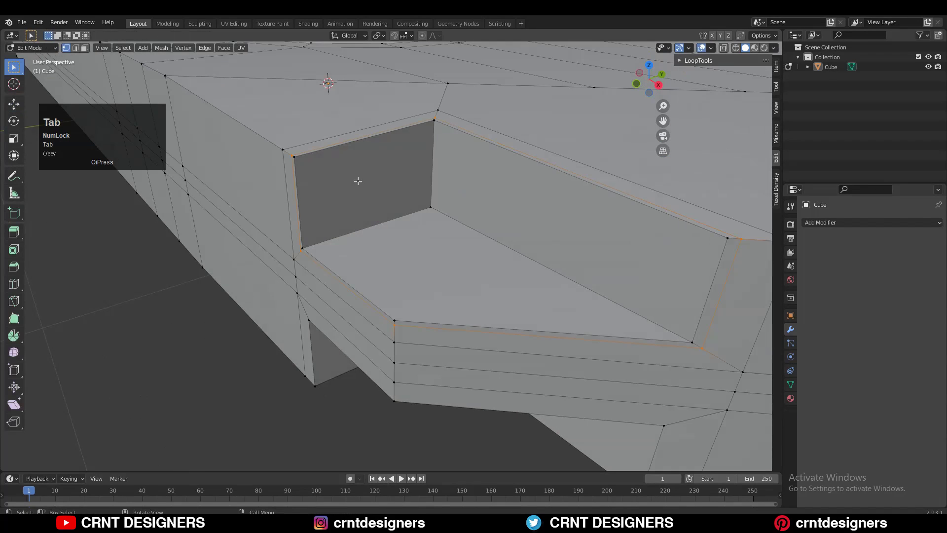
{"action": "key", "text": "3"}
{"action": "left_click", "coordinate": [360, 181]}
{"action": "left_click", "coordinate": [419, 245], "text": "shift"}
{"action": "left_click", "coordinate": [547, 243], "text": "shift"}
{"action": "middle_click_drag", "start_coordinate": [553, 246], "coordinate": [516, 233], "text": "shift"}
{"action": "key", "text": "i"}
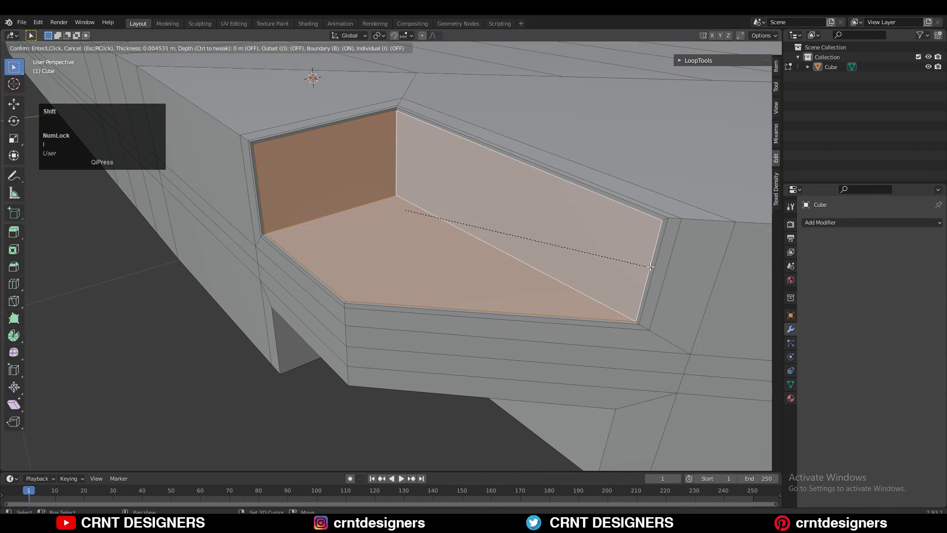
{"action": "left_click", "coordinate": [584, 250]}
{"action": "key", "text": "Tab"}
{"action": "scroll", "coordinate": [553, 262], "scroll_direction": "down", "scroll_amount": 3}
{"action": "key", "text": "Tab"}
{"action": "middle_click_drag", "start_coordinate": [526, 275], "coordinate": [482, 220]}
{"action": "key", "text": "Tab"}
{"action": "key", "text": "Tab"}
Step: Knife-cut three straight edges from the notch's three uppermost curve points to the block's far long edge
{"action": "left_click", "coordinate": [649, 77]}
{"action": "left_click", "coordinate": [14, 301]}
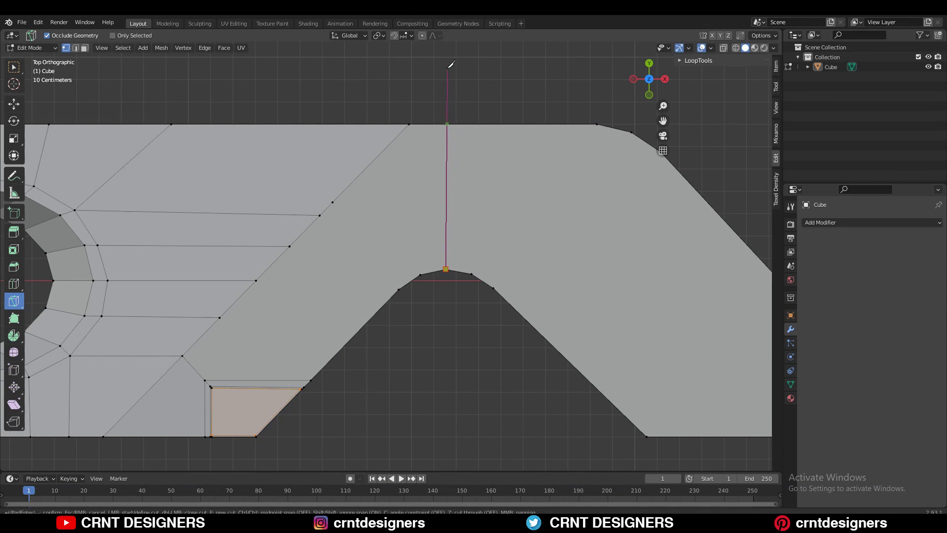
{"action": "left_click", "coordinate": [446, 124]}
{"action": "key", "text": "space"}
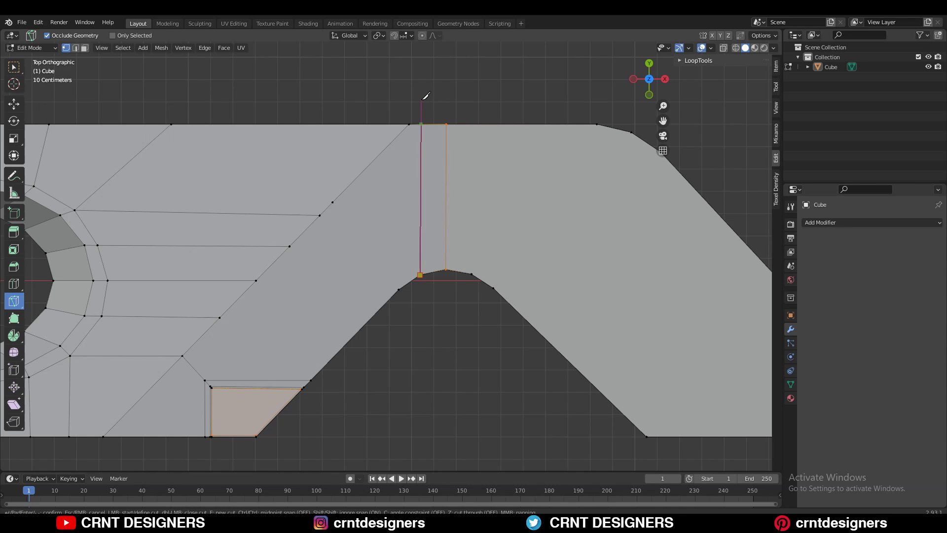
{"action": "key", "text": "space"}
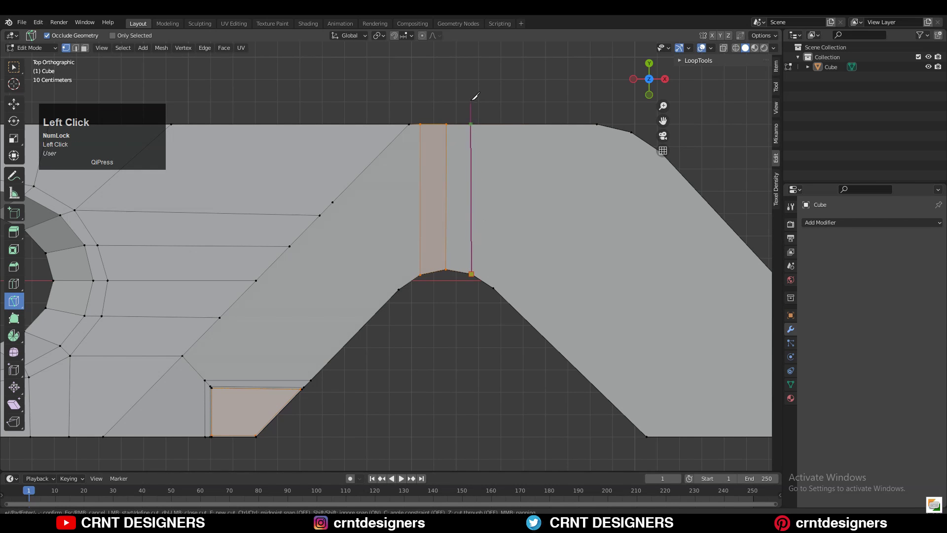
{"action": "left_click", "coordinate": [476, 89]}
{"action": "key", "text": "space"}
{"action": "middle_click_drag", "start_coordinate": [250, 410], "coordinate": [366, 237], "text": "shift"}
{"action": "middle_click_drag", "start_coordinate": [365, 237], "coordinate": [353, 163], "text": "ctrl"}
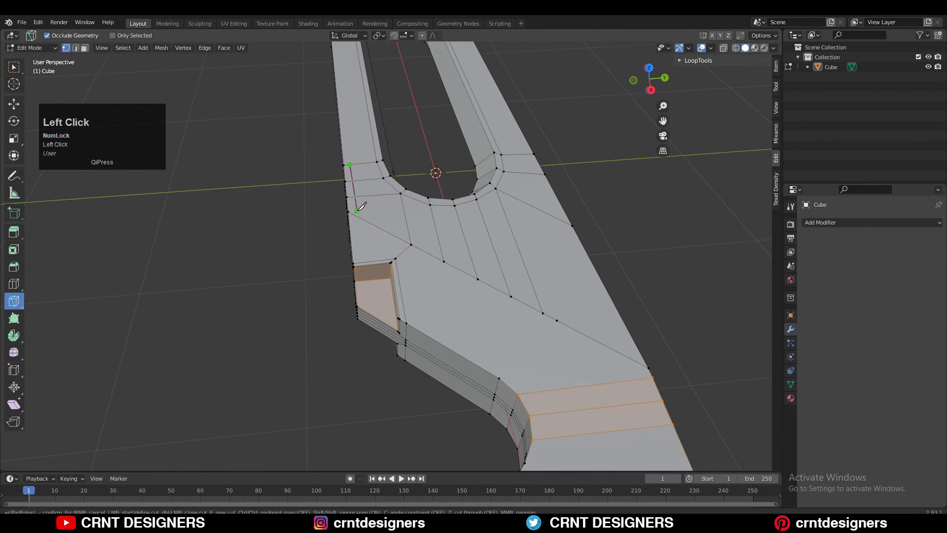
{"action": "key", "text": "Escape"}
Step: Knife-cut a supporting edge parallel to the notch outline, from the recess's rim corner around the notch's curve
{"action": "left_click", "coordinate": [649, 70]}
{"action": "middle_click_drag", "start_coordinate": [623, 170], "coordinate": [541, 236], "text": "shift"}
{"action": "middle_click_drag", "start_coordinate": [541, 236], "coordinate": [430, 274], "text": "ctrl"}
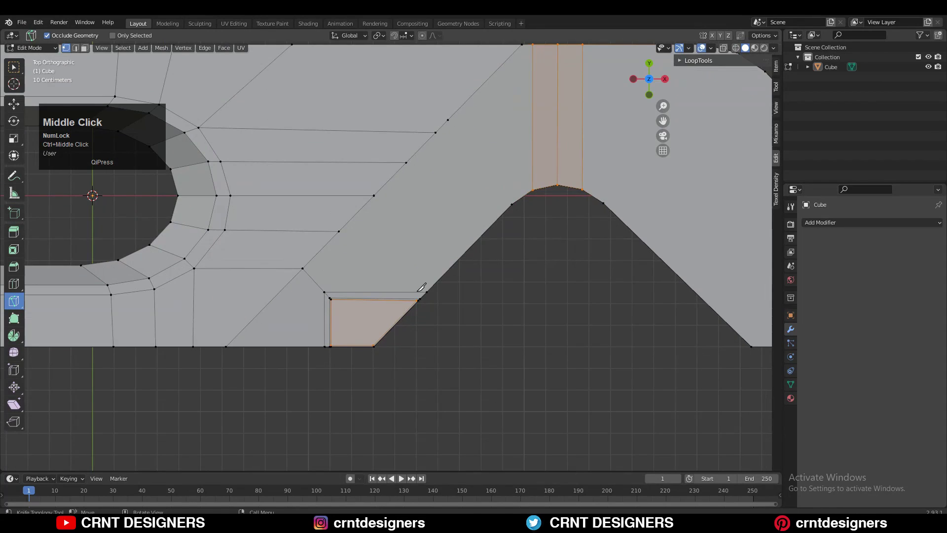
{"action": "left_click", "coordinate": [417, 292]}
{"action": "left_click", "coordinate": [509, 199]}
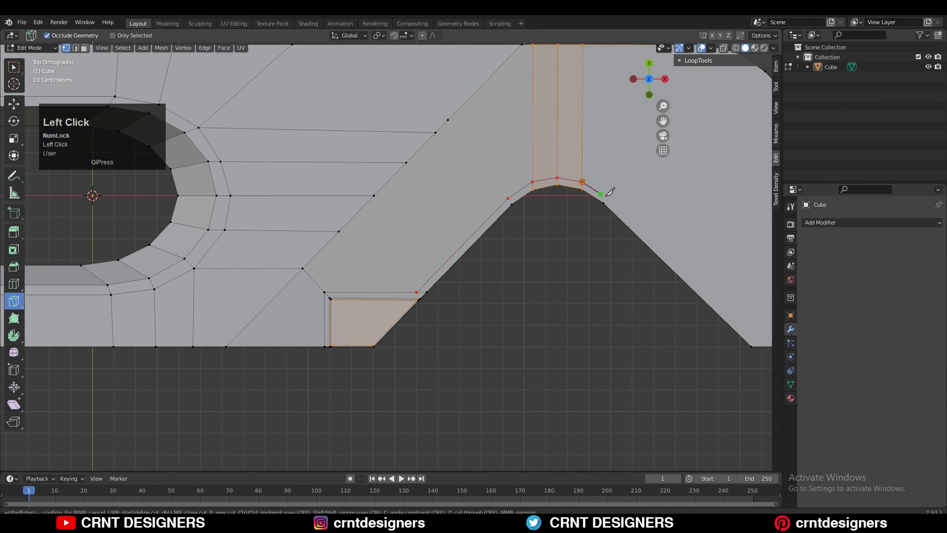
{"action": "key", "text": "space"}
Step: Knife-cut the supporting edge onward along the hook's inner slanted side, around its tip and up the outer slanted side
{"action": "middle_click_drag", "start_coordinate": [563, 239], "coordinate": [344, 171], "text": "shift"}
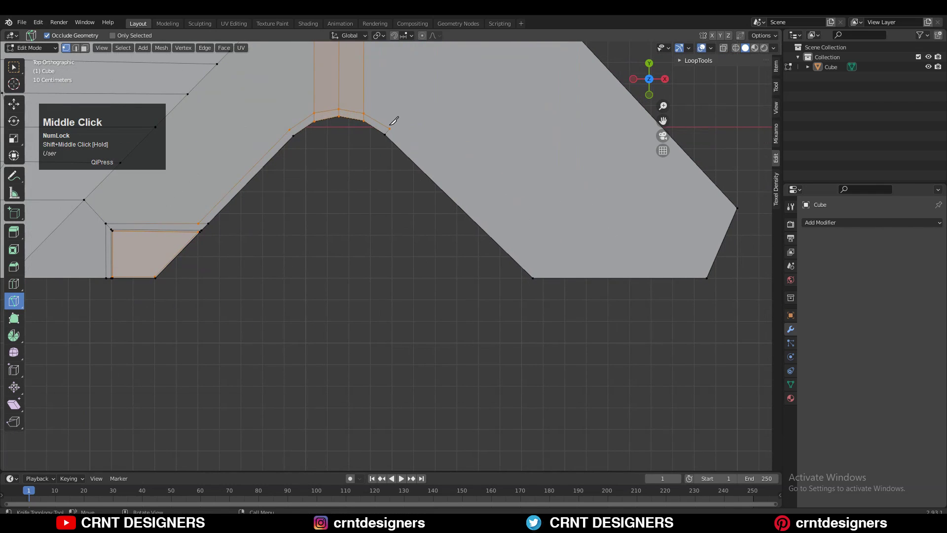
{"action": "left_click", "coordinate": [390, 128]}
{"action": "left_click", "coordinate": [535, 266]}
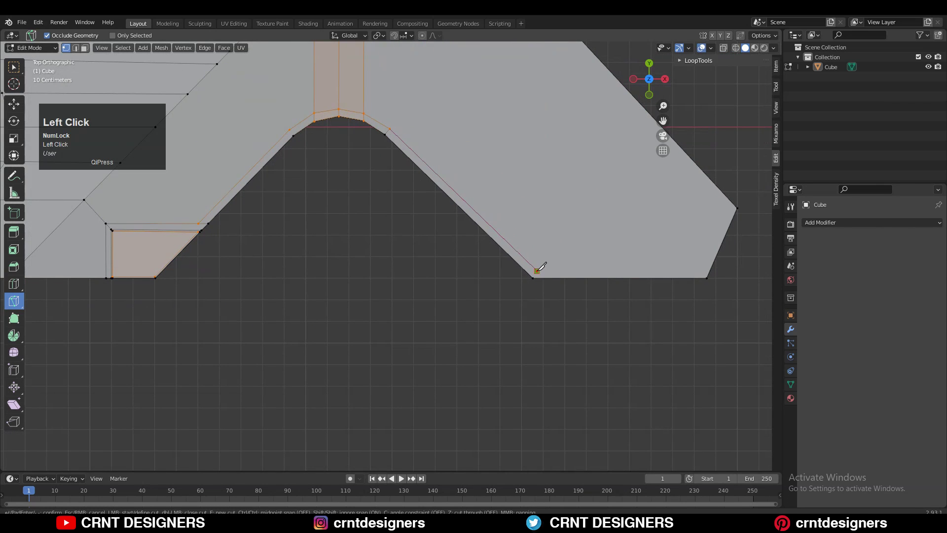
{"action": "key", "text": "Return"}
{"action": "middle_click_drag", "start_coordinate": [554, 298], "coordinate": [463, 258], "text": "ctrl"}
{"action": "left_click", "coordinate": [463, 290]}
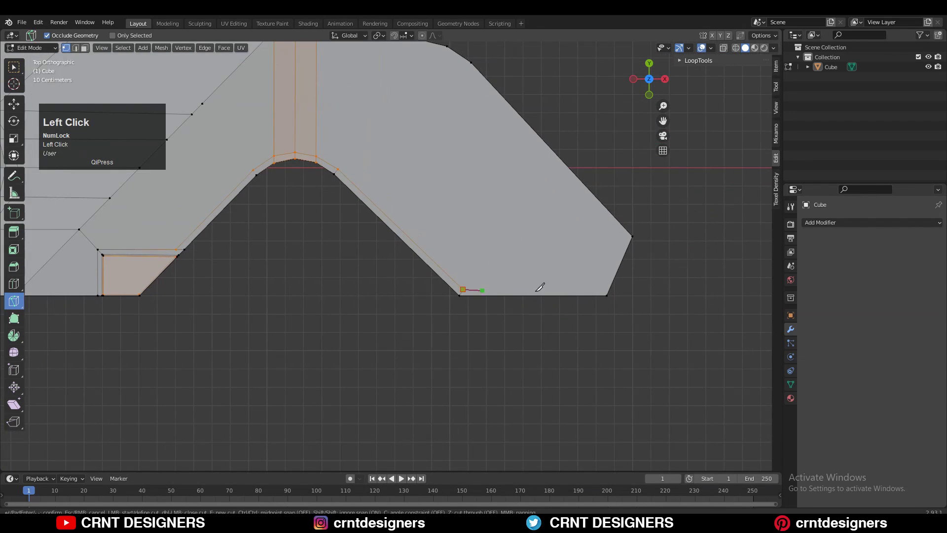
{"action": "left_click", "coordinate": [602, 289]}
{"action": "left_click", "coordinate": [465, 69]}
{"action": "middle_click_drag", "start_coordinate": [465, 69], "coordinate": [560, 194], "text": "shift"}
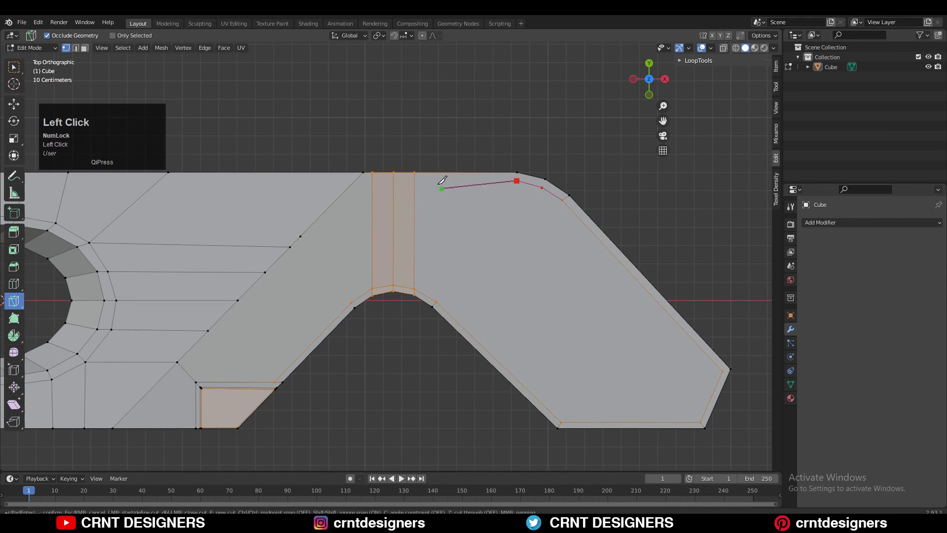
Step: Knife-cut the supporting edge around the hook's outer bend and along the long straight edge to the slot's diagonal edge
{"action": "left_click", "coordinate": [415, 178]}
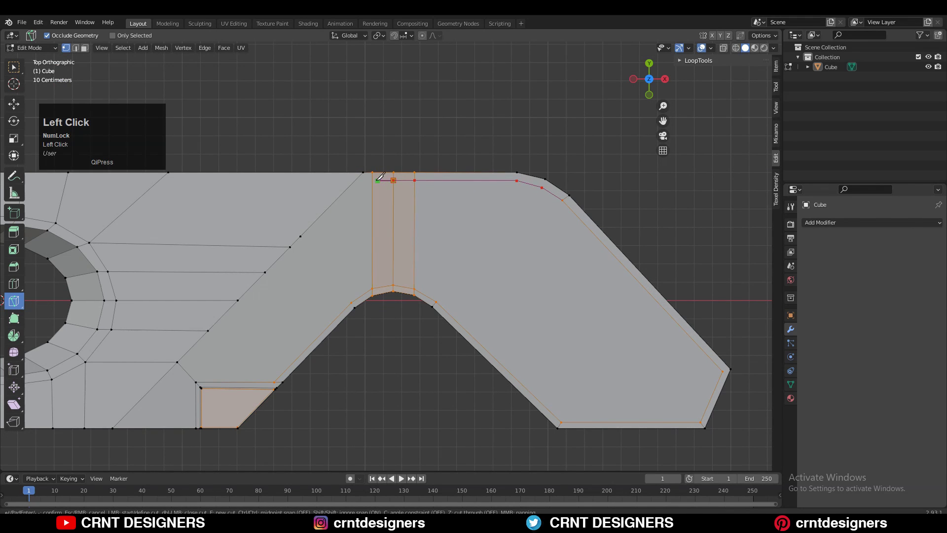
{"action": "left_click", "coordinate": [159, 180]}
{"action": "key", "text": "Return"}
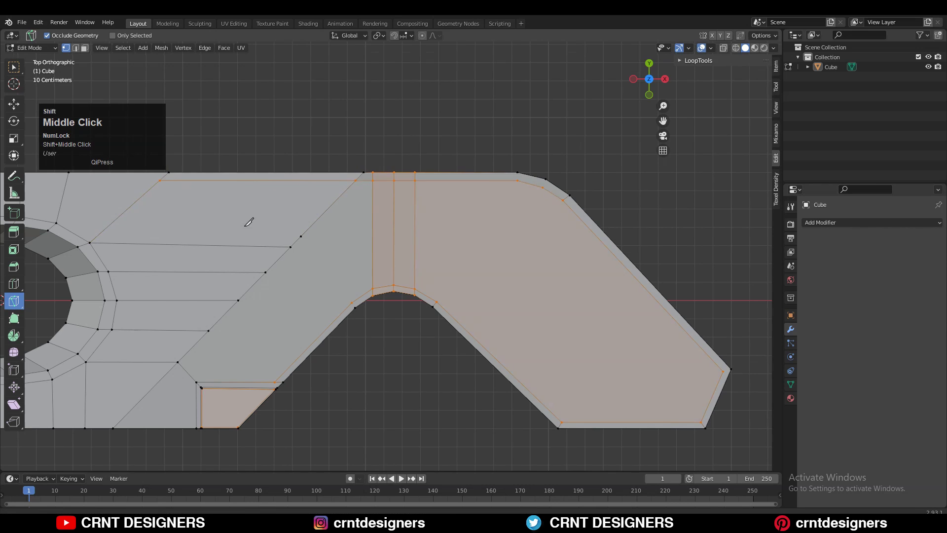
Step: Knife-cut a supporting edge parallel to the block's recess-side long edge, running across the recess to its slanted side
{"action": "middle_click_drag", "start_coordinate": [248, 222], "coordinate": [587, 90], "text": "shift"}
{"action": "scroll", "coordinate": [587, 90], "scroll_direction": "down", "scroll_amount": 1}
{"action": "left_click", "coordinate": [359, 287]}
{"action": "left_click", "coordinate": [524, 287]}
{"action": "key", "text": "Return"}
{"action": "middle_click_drag", "start_coordinate": [524, 288], "coordinate": [364, 258], "text": "ctrl"}
Step: Knife-cut across the recess floor parallel to its slanted outer edge, starting from the supporting edge's end at the rim
{"action": "left_click", "coordinate": [650, 79]}
{"action": "middle_click_drag", "start_coordinate": [405, 335], "coordinate": [405, 292], "text": "ctrl"}
{"action": "left_click", "coordinate": [399, 303]}
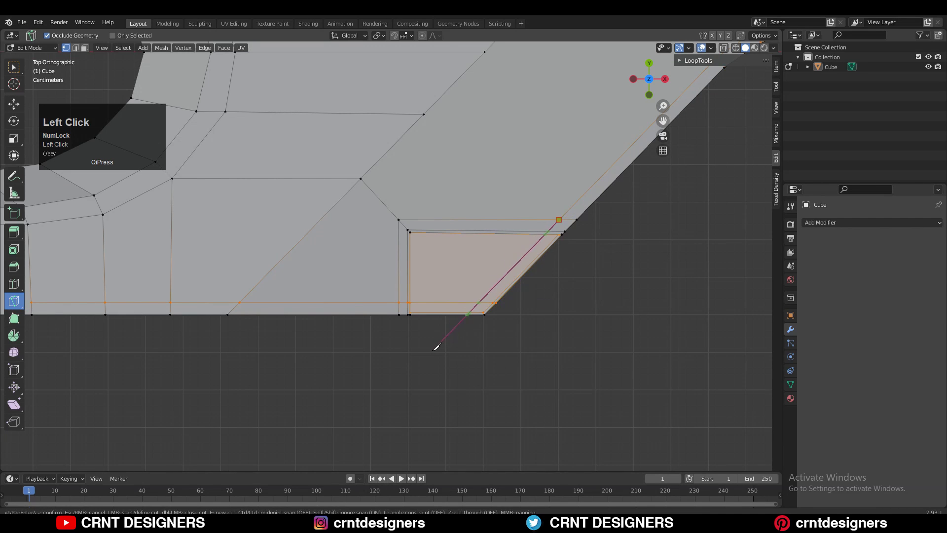
{"action": "middle_click_drag", "start_coordinate": [437, 347], "coordinate": [544, 222]}
{"action": "key", "text": "c"}
{"action": "key", "text": "w"}
Step: Connect the notch curve's first corner vertex to the matching supporting-edge vertex with Connect Vertex Path
{"action": "left_click", "coordinate": [582, 388]}
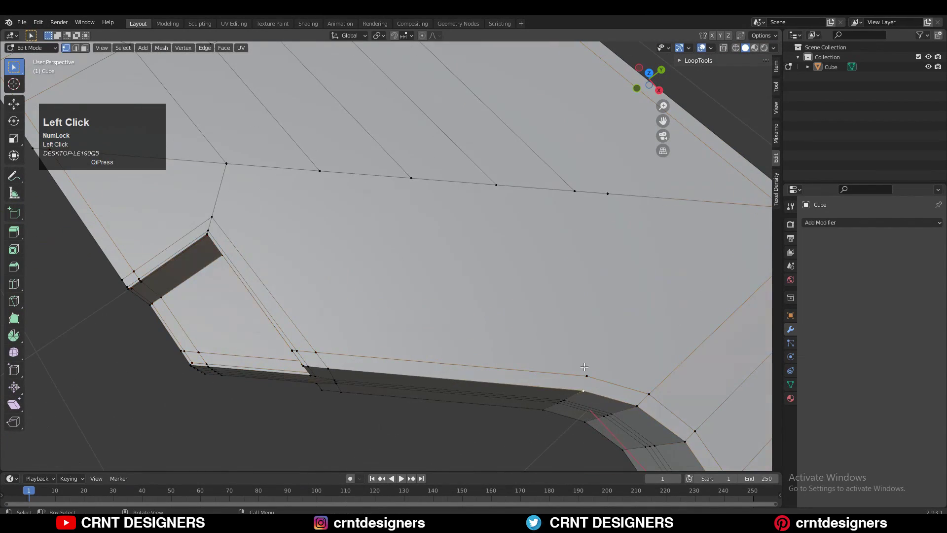
{"action": "left_click", "coordinate": [586, 374], "text": "shift"}
{"action": "right_click", "coordinate": [594, 333]}
{"action": "left_click", "coordinate": [594, 331]}
Step: Connect the hook's outer bend vertices to their matching supporting-edge vertices, and save the file
{"action": "middle_click_drag", "start_coordinate": [558, 294], "coordinate": [348, 150], "text": "shift"}
{"action": "scroll", "coordinate": [513, 350], "scroll_direction": "down", "scroll_amount": 4}
{"action": "middle_click_drag", "start_coordinate": [514, 350], "coordinate": [567, 385]}
{"action": "middle_click_drag", "start_coordinate": [567, 385], "coordinate": [403, 382], "text": "shift"}
{"action": "left_click", "coordinate": [483, 228]}
{"action": "right_click", "coordinate": [502, 207]}
{"action": "left_click", "coordinate": [503, 207]}
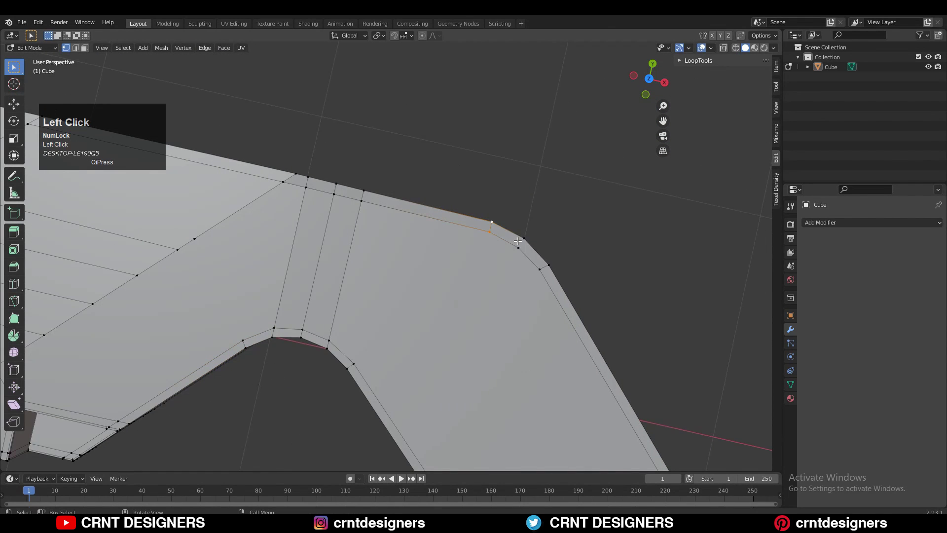
{"action": "right_click", "coordinate": [538, 216]}
{"action": "left_click", "coordinate": [538, 216]}
{"action": "key", "text": "ctrl+s"}
{"action": "mouse_move", "coordinate": [553, 271]}
{"action": "middle_mouse_down", "text": "ctrl"}
{"action": "mouse_move", "coordinate": [554, 369]}
{"action": "mouse_move", "coordinate": [547, 262]}
{"action": "middle_mouse_up", "text": "ctrl"}
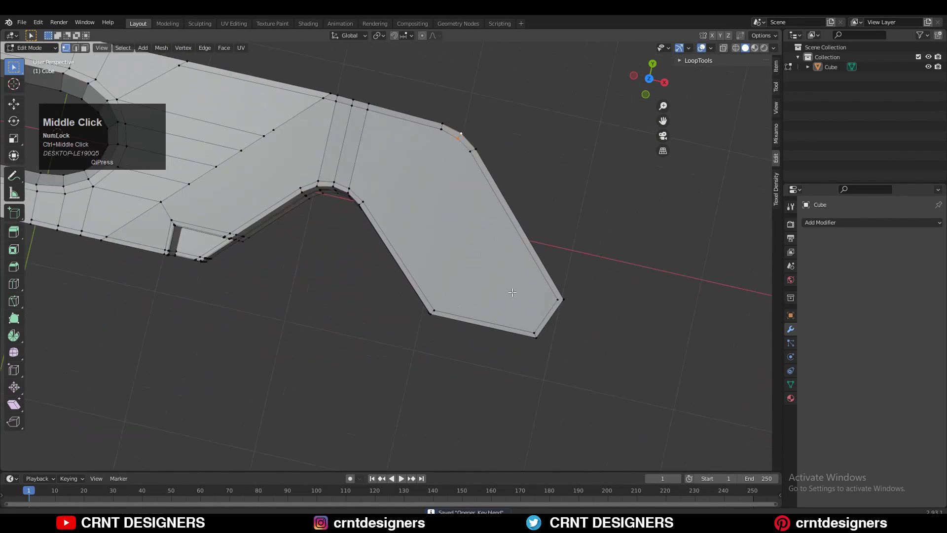
Step: Add a loop cut around the slotted end's outer rim, slid to a factor of -0.700
{"action": "key", "text": "Tab"}
{"action": "middle_click_drag", "start_coordinate": [514, 301], "coordinate": [370, 229]}
{"action": "middle_click_drag", "start_coordinate": [370, 229], "coordinate": [452, 335]}
{"action": "key", "text": "Tab"}
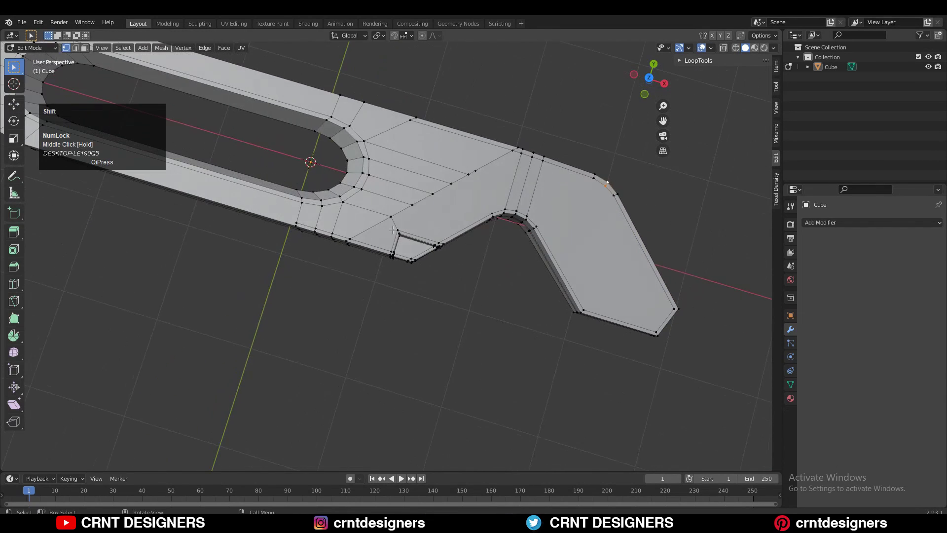
{"action": "middle_click_drag", "start_coordinate": [64, 81], "coordinate": [248, 149], "text": "shift"}
{"action": "left_click", "coordinate": [196, 120], "text": "ctrl"}
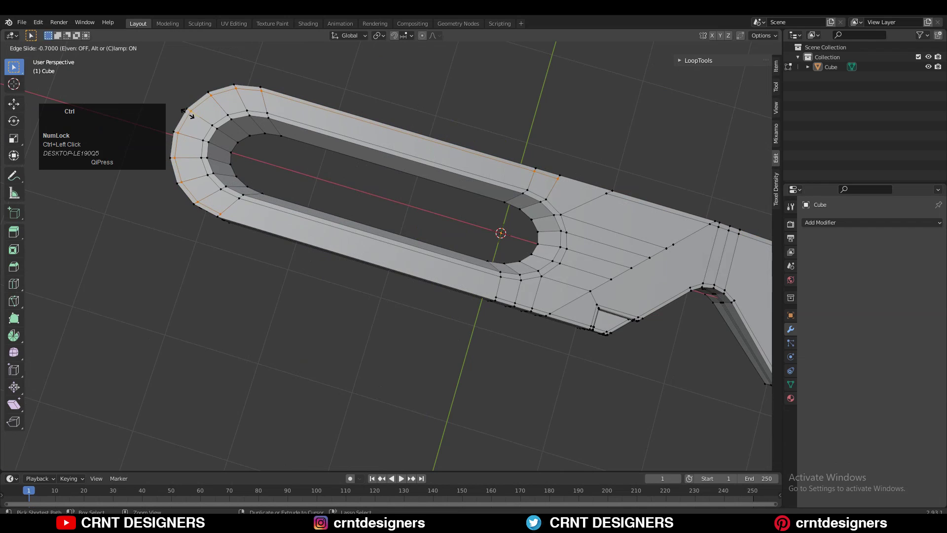
{"action": "left_click", "coordinate": [189, 113]}
Step: Join the slotted end's new loop to the supporting edges on both long sides with Connect Vertex Path
{"action": "left_click", "coordinate": [649, 82]}
{"action": "middle_click_drag", "start_coordinate": [621, 157], "coordinate": [474, 232], "text": "shift"}
{"action": "middle_click_drag", "start_coordinate": [473, 234], "coordinate": [459, 192], "text": "ctrl"}
{"action": "left_click", "coordinate": [549, 111], "text": "shift"}
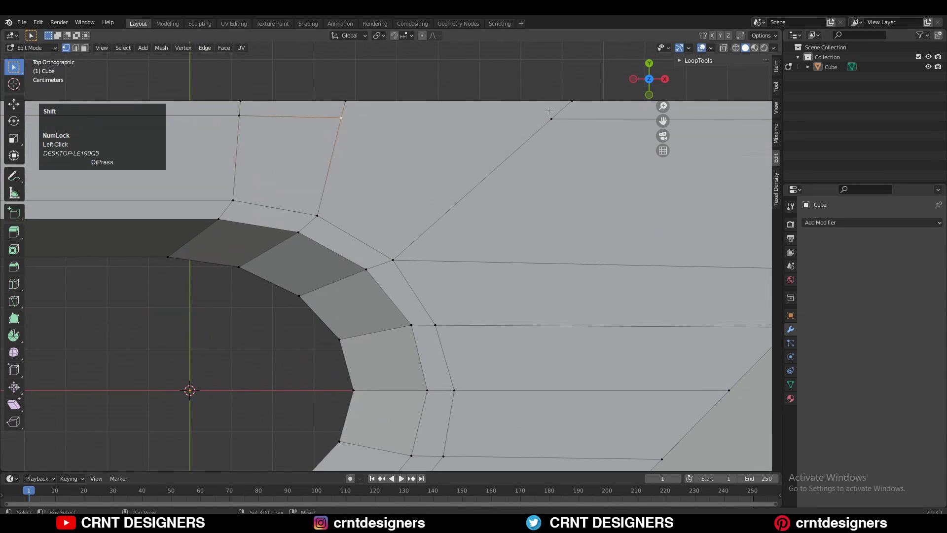
{"action": "right_click", "coordinate": [543, 119]}
{"action": "left_click", "coordinate": [543, 119]}
{"action": "middle_click_drag", "start_coordinate": [545, 119], "coordinate": [758, 72], "text": "ctrl"}
{"action": "left_click", "coordinate": [542, 274], "text": "shift"}
{"action": "right_click", "coordinate": [542, 227]}
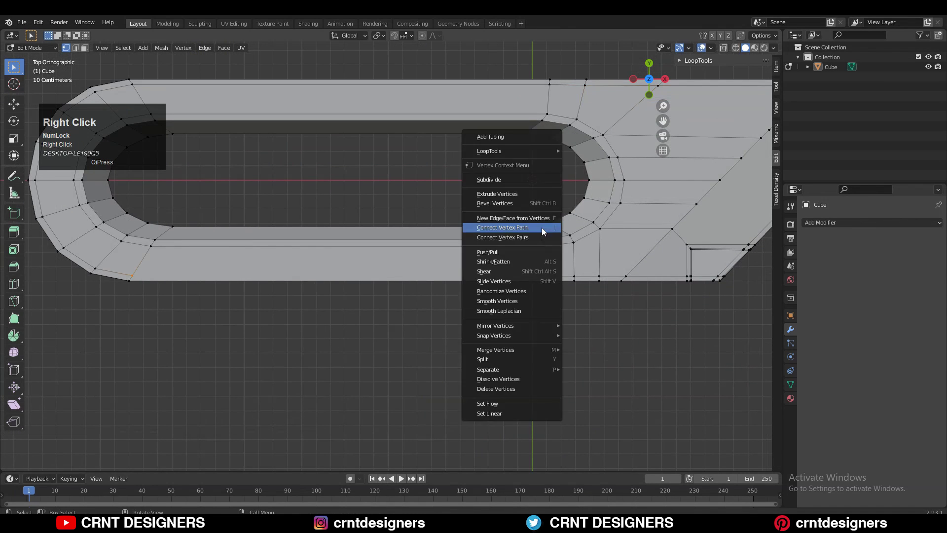
{"action": "left_click", "coordinate": [542, 227]}
Step: Symmetrize the whole mesh from +Z to -Z to copy the supporting edges to the underside
{"action": "middle_click_drag", "start_coordinate": [537, 228], "coordinate": [429, 186], "text": "ctrl"}
{"action": "key", "text": "a"}
{"action": "middle_click_drag", "start_coordinate": [429, 187], "coordinate": [444, 222], "text": "ctrl"}
{"action": "middle_click_drag", "start_coordinate": [444, 222], "coordinate": [410, 203], "text": "shift"}
{"action": "middle_click_drag", "start_coordinate": [454, 281], "coordinate": [450, 213], "text": "ctrl"}
{"action": "middle_click_drag", "start_coordinate": [468, 259], "coordinate": [403, 224], "text": "ctrl"}
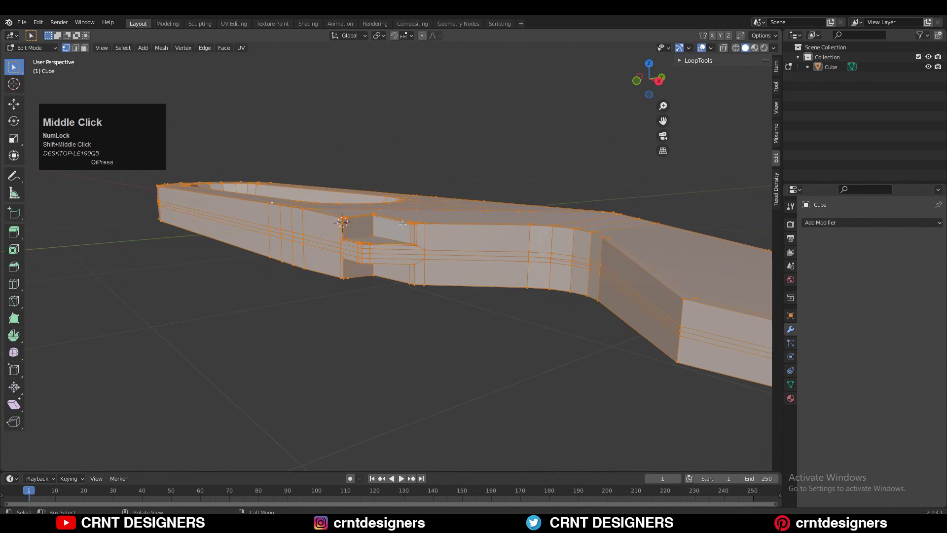
{"action": "left_click", "coordinate": [163, 48]}
{"action": "left_click", "coordinate": [191, 184]}
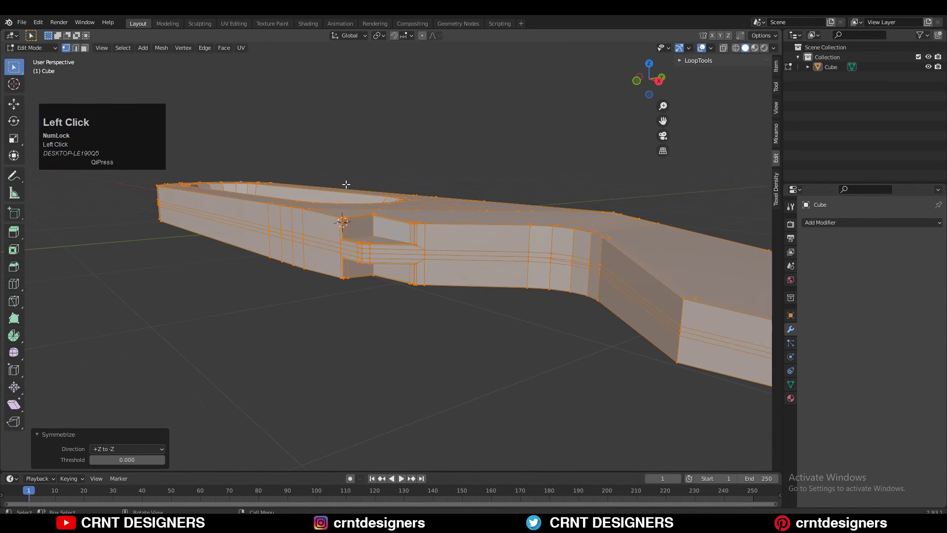
{"action": "key", "text": "Tab"}
{"action": "middle_click_drag", "start_coordinate": [347, 185], "coordinate": [509, 200]}
{"action": "key", "text": "Tab"}
Step: Knife-cut three edges across the top face between the hook's outer bend vertices and the arm's inner edge
{"action": "left_click", "coordinate": [649, 78]}
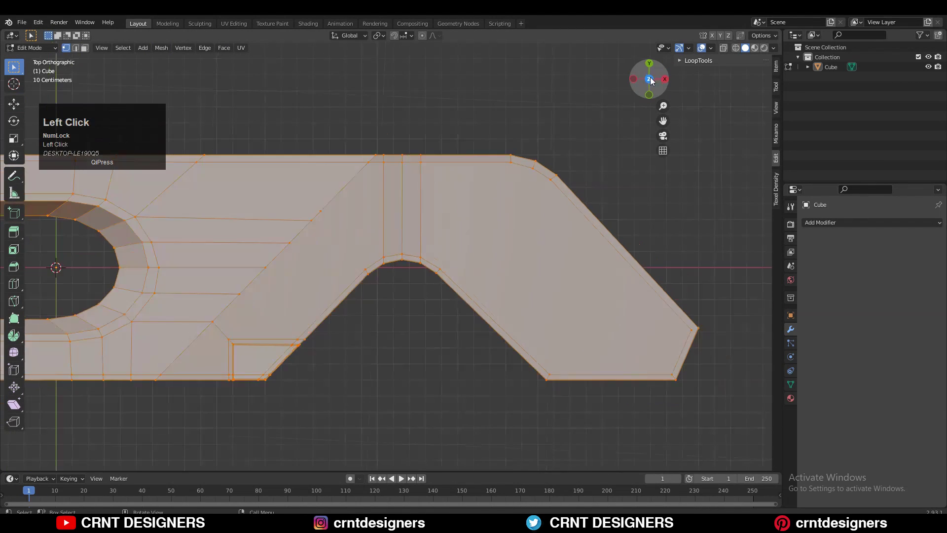
{"action": "middle_click_drag", "start_coordinate": [479, 237], "coordinate": [490, 158], "text": "shift"}
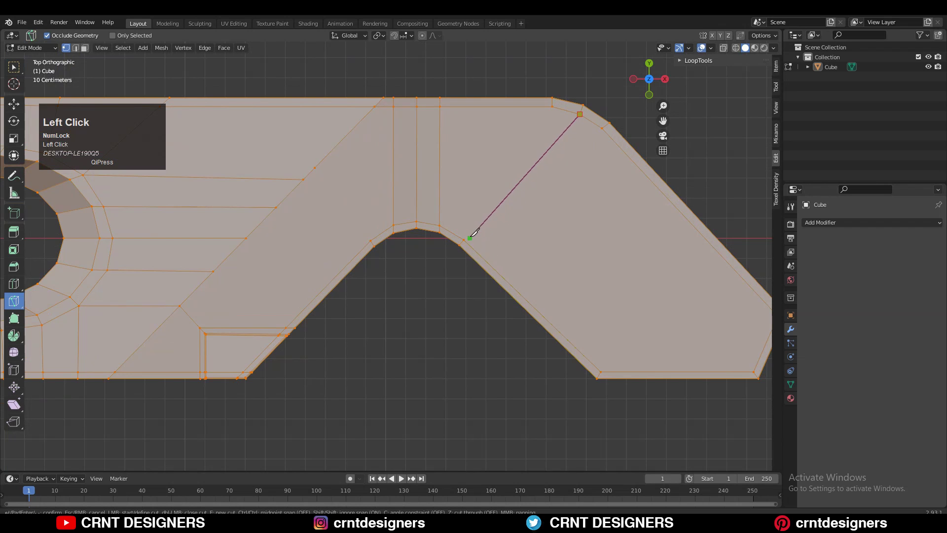
{"action": "key", "text": "z"}
{"action": "left_click", "coordinate": [455, 278]}
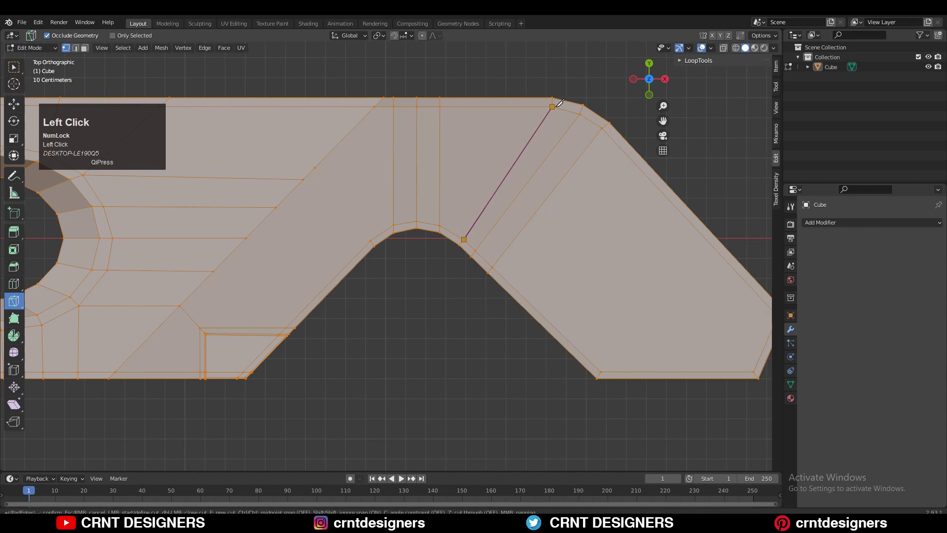
{"action": "key", "text": "Return"}
{"action": "middle_click_drag", "start_coordinate": [556, 106], "coordinate": [393, 205]}
{"action": "key", "text": "Tab"}
{"action": "key", "text": "Tab"}
{"action": "key", "text": "w"}
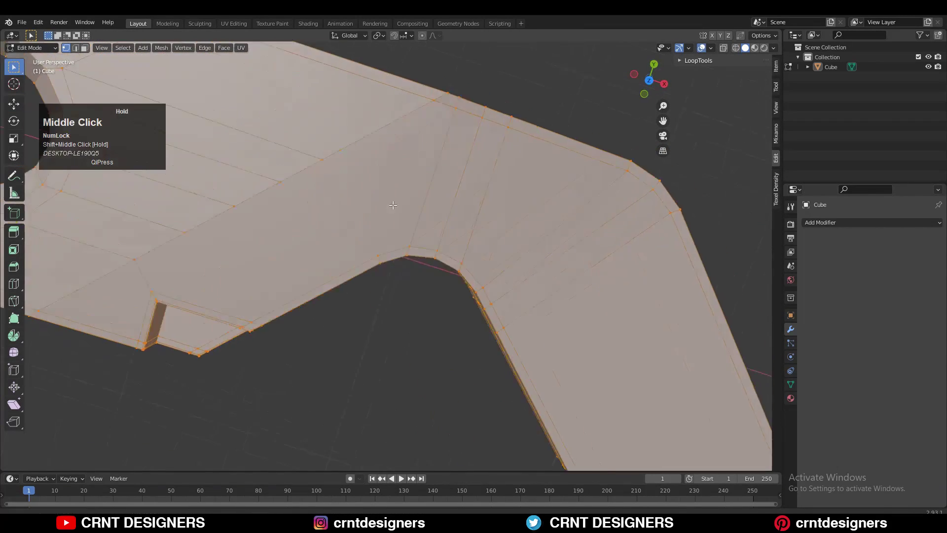
Step: Dissolve the extra vertex on the top face's long diagonal edge and connect a diagonal vertex to the inner bend's supporting edge
{"action": "left_click", "coordinate": [339, 151]}
{"action": "key", "text": "ctrl+x"}
{"action": "middle_click_drag", "start_coordinate": [339, 151], "coordinate": [308, 181]}
{"action": "left_click", "coordinate": [271, 119]}
{"action": "left_click", "coordinate": [406, 213], "text": "shift"}
{"action": "key", "text": "j"}
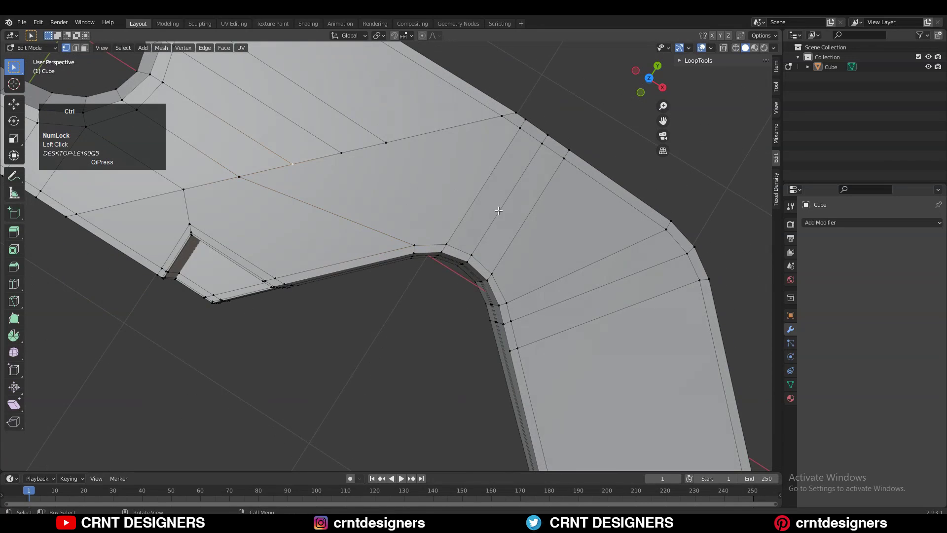
Step: Add three evenly spaced loop cuts following the hook bend across its cross edges on the top face
{"action": "left_click", "coordinate": [495, 209]}
{"action": "right_click", "coordinate": [531, 243]}
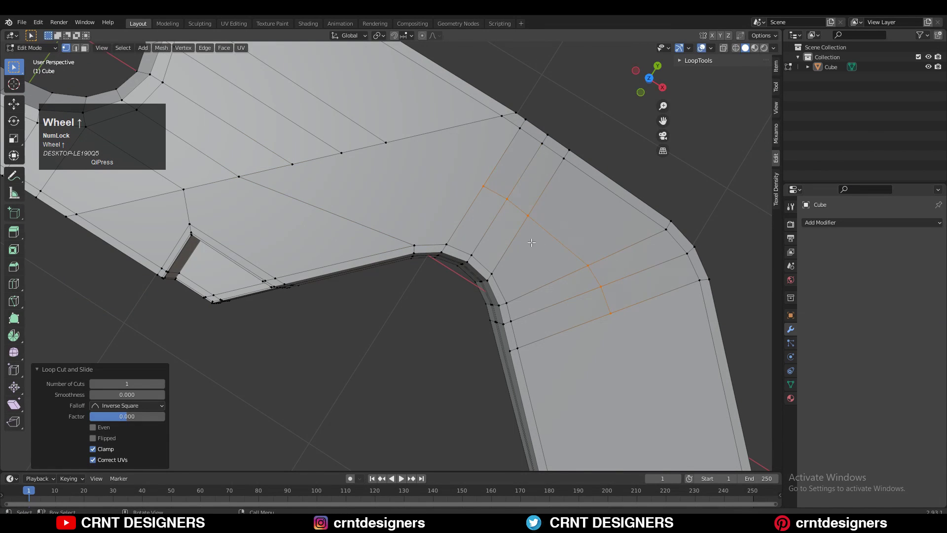
{"action": "middle_click_drag", "start_coordinate": [481, 250], "coordinate": [186, 372], "text": "ctrl"}
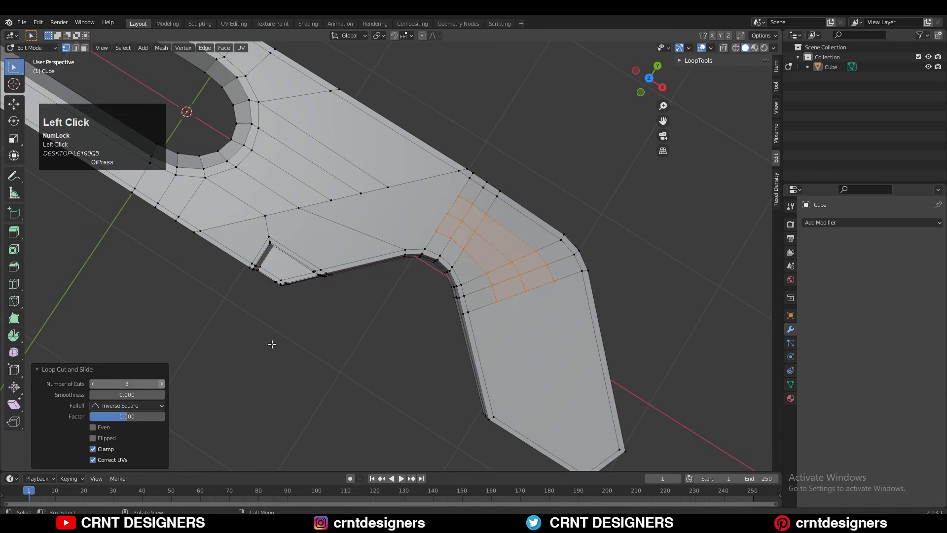
Step: Connect the ends of the three bend cuts to the matching vertices on the diagonal edge with Connect Vertex Path
{"action": "middle_click_drag", "start_coordinate": [272, 344], "coordinate": [380, 178]}
{"action": "left_click", "coordinate": [389, 168]}
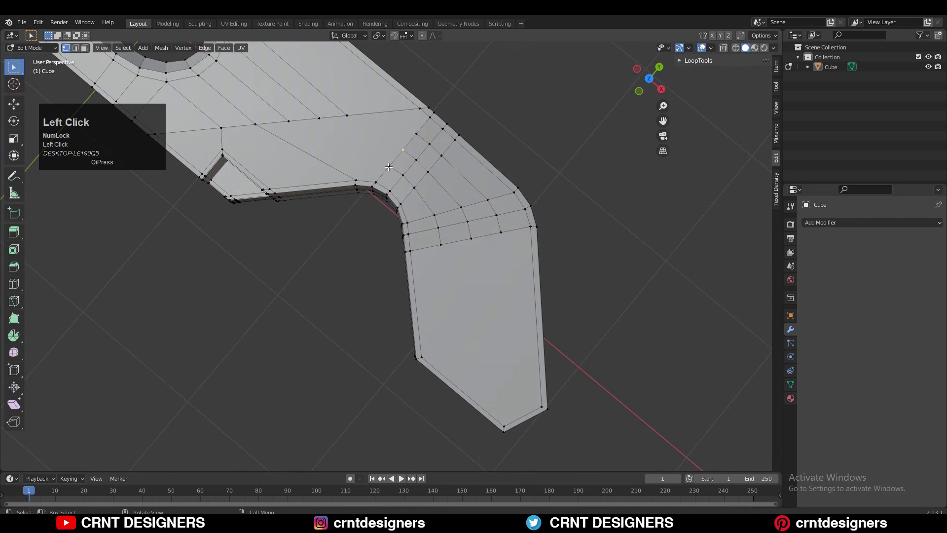
{"action": "left_click", "coordinate": [288, 122], "text": "shift"}
{"action": "right_click", "coordinate": [289, 122]}
{"action": "left_click", "coordinate": [298, 122]}
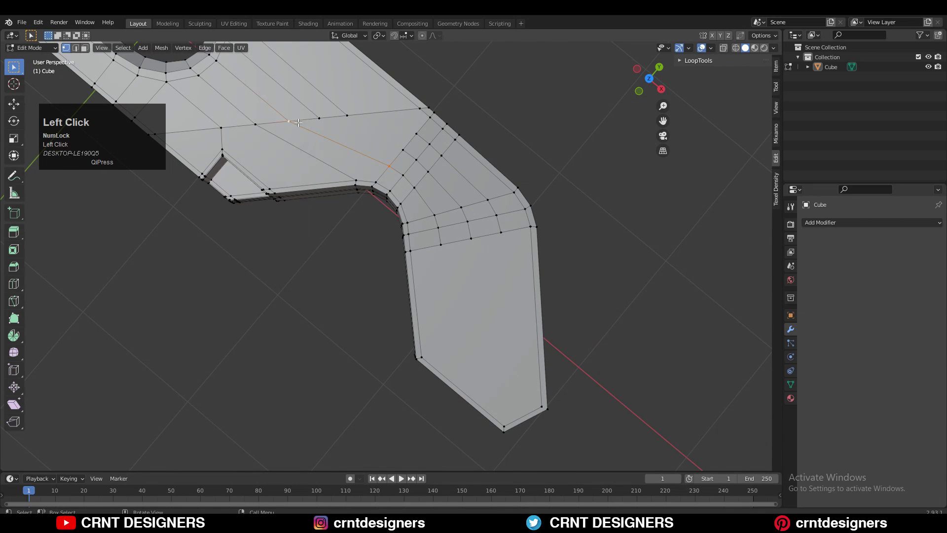
{"action": "right_click", "coordinate": [388, 128]}
{"action": "left_click", "coordinate": [365, 119]}
{"action": "left_click", "coordinate": [415, 131], "text": "shift"}
{"action": "right_click", "coordinate": [405, 119]}
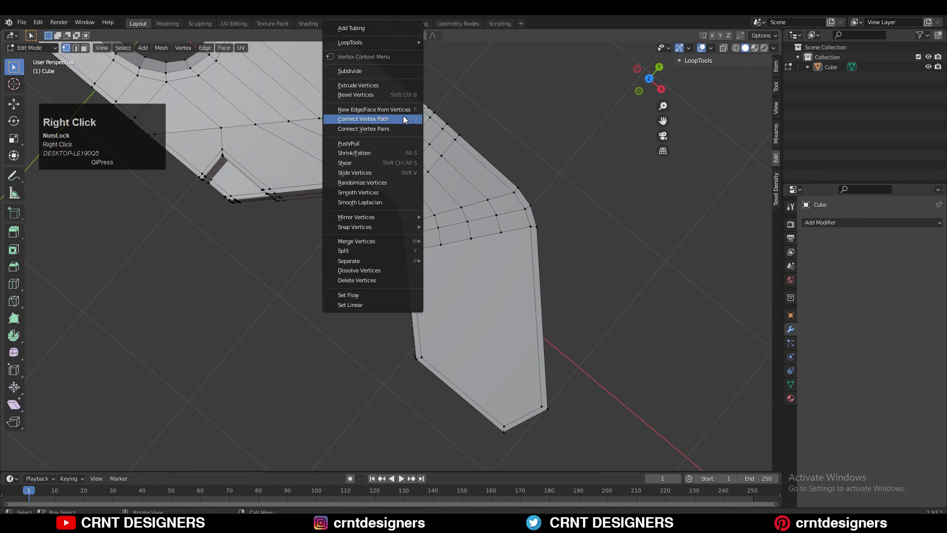
{"action": "left_click", "coordinate": [403, 118]}
Step: Add three evenly spaced loop cuts to the side face at the end of the hook's tip
{"action": "middle_click_drag", "start_coordinate": [404, 148], "coordinate": [409, 237], "text": "ctrl"}
{"action": "middle_click_drag", "start_coordinate": [410, 237], "coordinate": [444, 163]}
{"action": "middle_click_drag", "start_coordinate": [444, 222], "coordinate": [449, 178], "text": "ctrl"}
{"action": "middle_click_drag", "start_coordinate": [449, 178], "coordinate": [474, 219]}
{"action": "key", "text": "ctrl+r"}
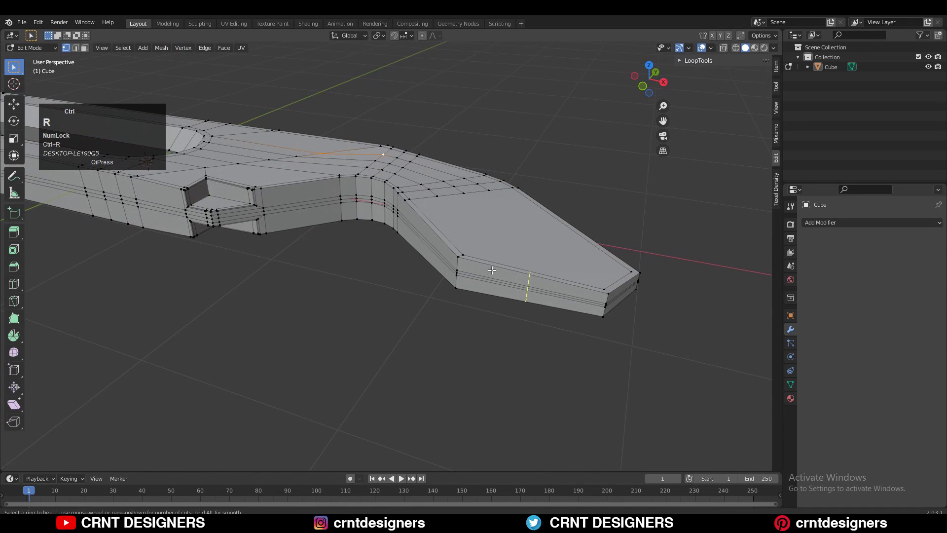
{"action": "left_click", "coordinate": [518, 276]}
{"action": "right_click", "coordinate": [518, 277]}
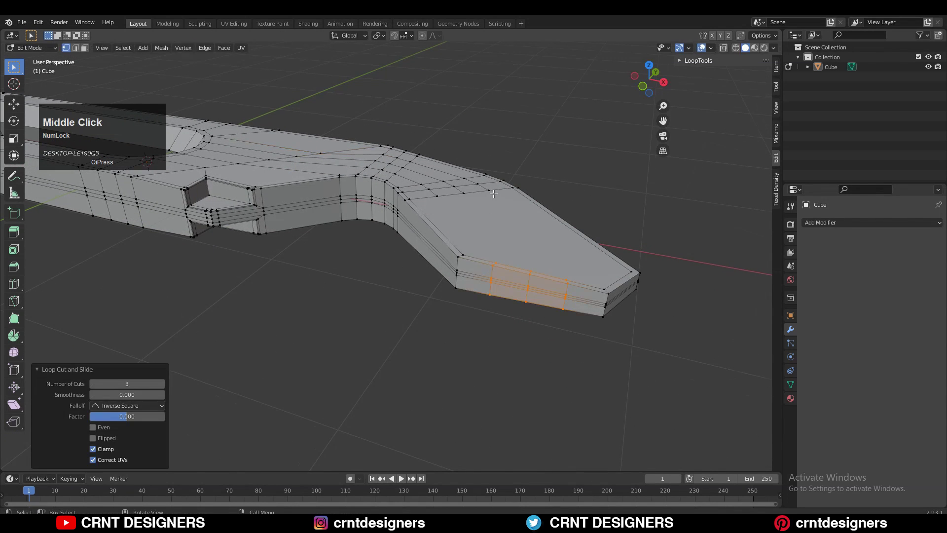
Step: Connect the three new vertices at the hook's tip to the matching ends of the bend cuts across the arm's top face
{"action": "middle_click_drag", "start_coordinate": [513, 276], "coordinate": [503, 341]}
{"action": "left_click", "coordinate": [459, 361]}
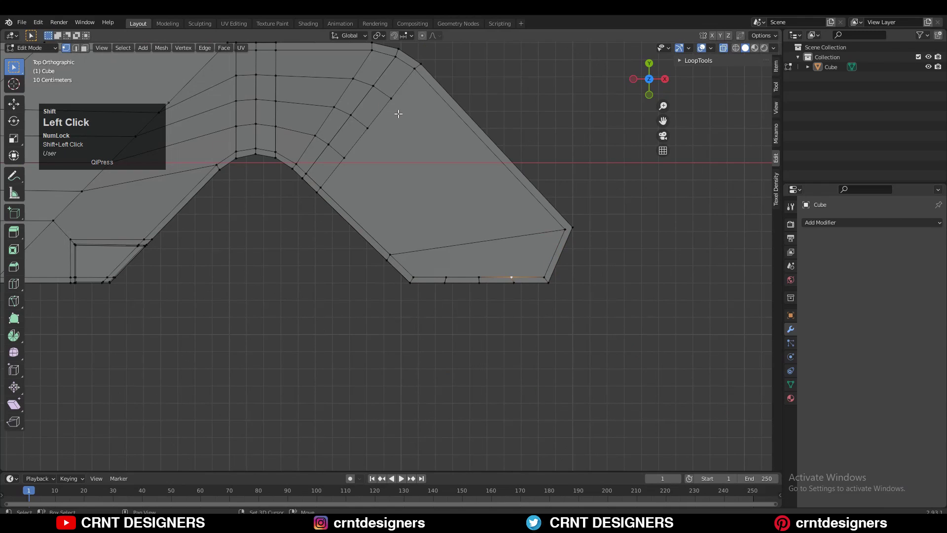
{"action": "left_click", "coordinate": [399, 114], "text": "shift"}
{"action": "right_click", "coordinate": [445, 166]}
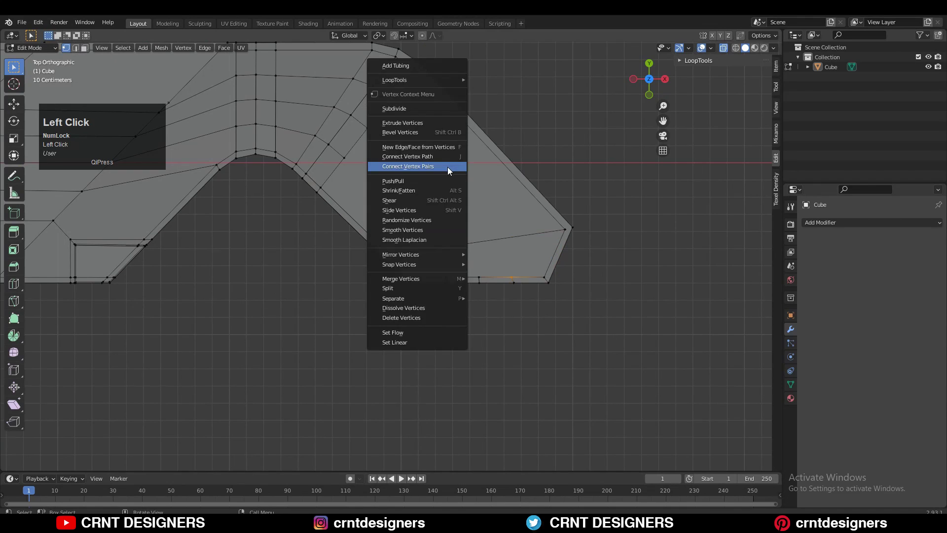
{"action": "left_click", "coordinate": [448, 167]}
{"action": "left_click", "coordinate": [478, 276]}
{"action": "left_click", "coordinate": [372, 134], "text": "shift"}
{"action": "right_click", "coordinate": [388, 154]}
{"action": "left_click", "coordinate": [391, 155]}
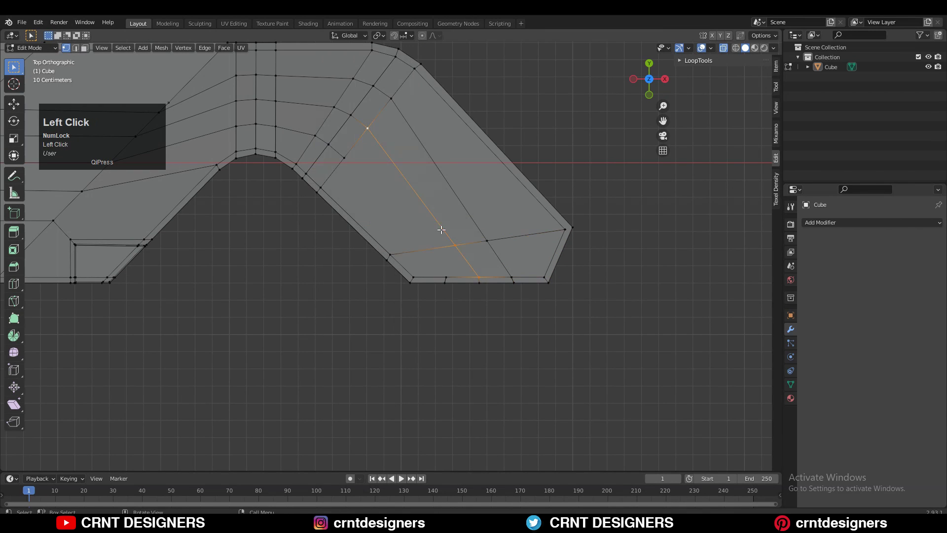
{"action": "right_click", "coordinate": [359, 163]}
{"action": "left_click", "coordinate": [359, 158]}
Step: Add a Subdivision Surface modifier to the opener in Object Mode
{"action": "middle_click_drag", "start_coordinate": [359, 163], "coordinate": [484, 294]}
{"action": "key", "text": "Tab"}
{"action": "left_click", "coordinate": [849, 223]}
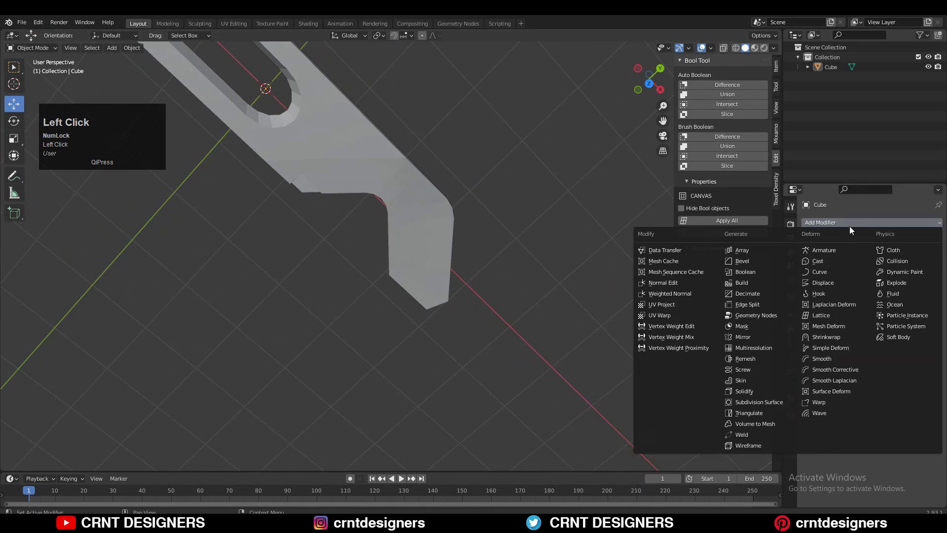
{"action": "left_click", "coordinate": [773, 403]}
Step: Symmetrize the whole mesh to copy the top face's new edges to the underside
{"action": "key", "text": "Tab"}
{"action": "middle_click_drag", "start_coordinate": [479, 226], "coordinate": [462, 174]}
{"action": "key", "text": "a"}
{"action": "left_click", "coordinate": [164, 49]}
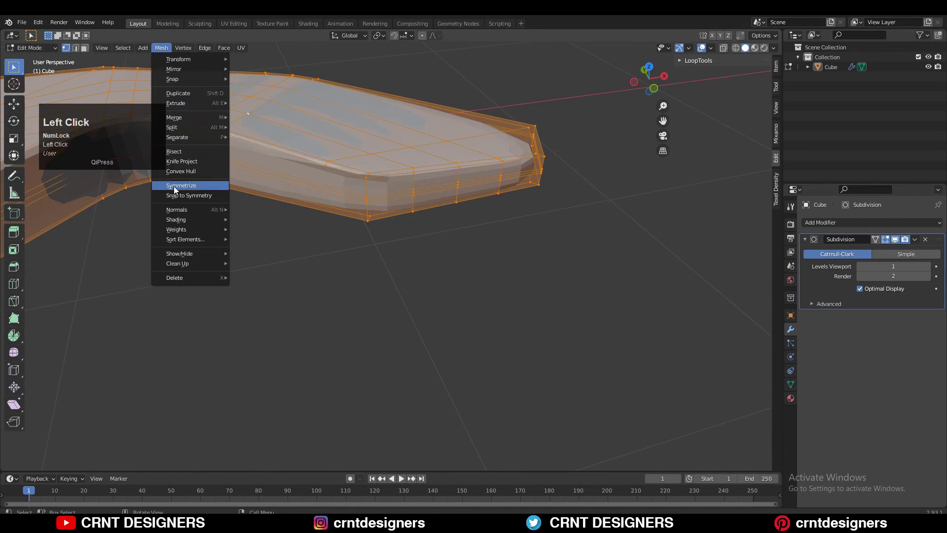
{"action": "left_click", "coordinate": [173, 185]}
Step: Turn off the Subdivision modifier's Edit Mode display and connect the upper and lower vertices on the hook arm's inner side wall
{"action": "middle_click_drag", "start_coordinate": [340, 180], "coordinate": [405, 213], "text": "shift"}
{"action": "middle_click_drag", "start_coordinate": [405, 213], "coordinate": [404, 199], "text": "ctrl"}
{"action": "left_click", "coordinate": [404, 190]}
{"action": "left_click", "coordinate": [886, 240]}
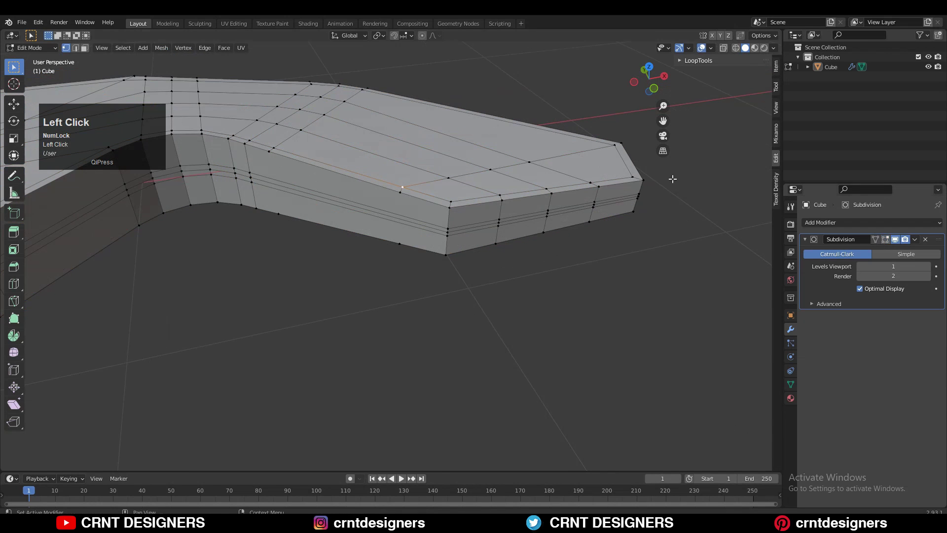
{"action": "key", "text": "j"}
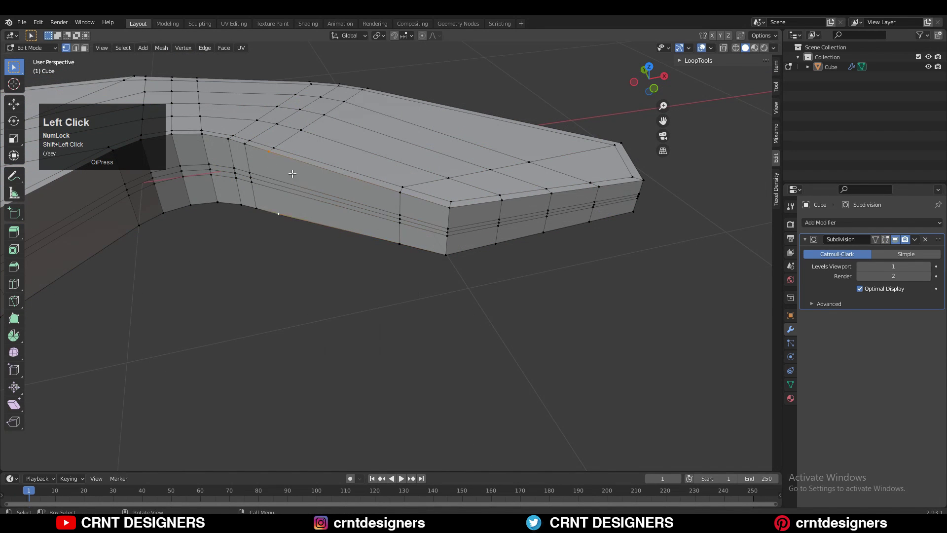
Step: Connect the upper and lower rim vertices down the outer side wall before the hook bend with Connect Vertex Path
{"action": "middle_click_drag", "start_coordinate": [292, 174], "coordinate": [295, 260]}
{"action": "scroll", "coordinate": [413, 341], "scroll_direction": "up", "scroll_amount": 2}
{"action": "middle_click_drag", "start_coordinate": [413, 340], "coordinate": [415, 365]}
{"action": "middle_click_drag", "start_coordinate": [419, 296], "coordinate": [422, 234], "text": "ctrl"}
{"action": "right_click", "coordinate": [426, 309]}
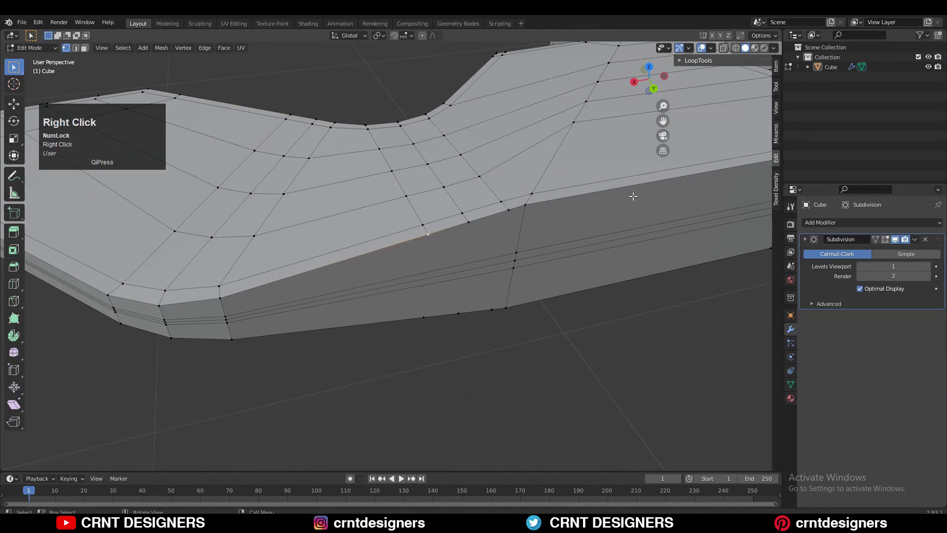
{"action": "right_click", "coordinate": [444, 275]}
{"action": "left_click", "coordinate": [445, 274]}
{"action": "right_click", "coordinate": [465, 293]}
{"action": "left_click", "coordinate": [500, 225]}
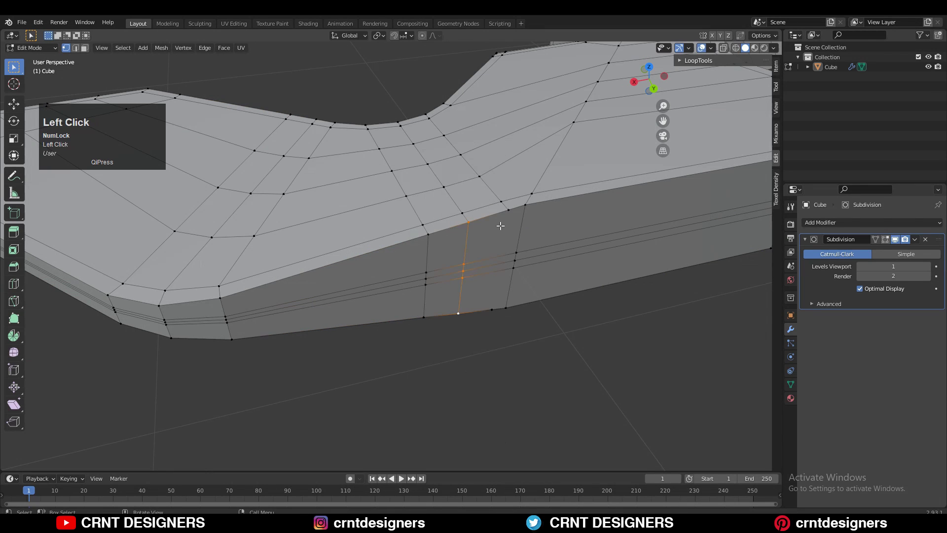
Step: Check the smoothed opener in Object Mode, then return to Edit Mode and examine the recessed corner
{"action": "middle_click_drag", "start_coordinate": [530, 255], "coordinate": [592, 198]}
{"action": "key", "text": "Tab"}
{"action": "key", "text": "Tab"}
{"action": "middle_click_drag", "start_coordinate": [444, 237], "coordinate": [516, 268]}
{"action": "left_click", "coordinate": [320, 265], "text": "ctrl"}
{"action": "left_click", "coordinate": [321, 262]}
{"action": "left_click", "coordinate": [337, 258]}
{"action": "middle_click_drag", "start_coordinate": [516, 268], "coordinate": [500, 172], "text": "ctrl"}
Step: Add a loop cut through the recess's short wall and another through its long wall, slid to a factor of -0.600
{"action": "key", "text": "ctrl+r"}
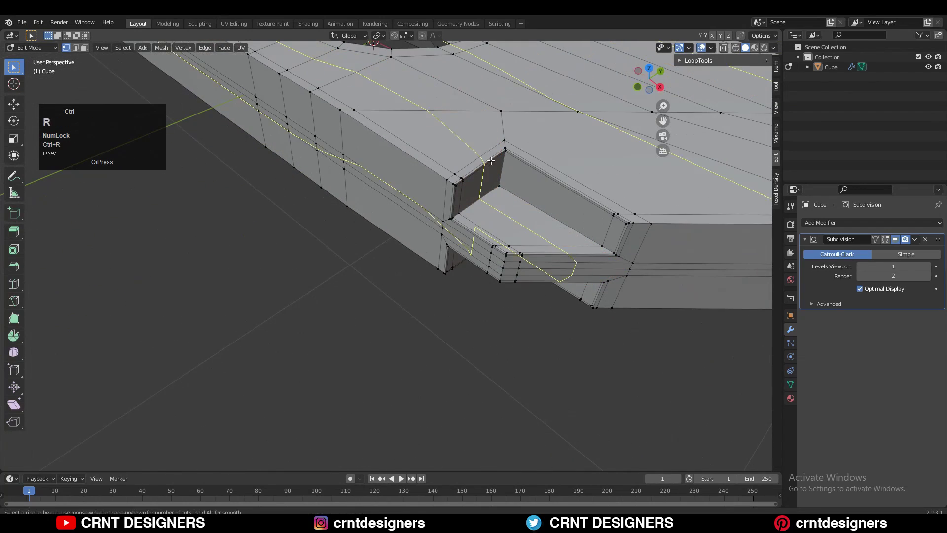
{"action": "left_click", "coordinate": [490, 161]}
{"action": "right_click", "coordinate": [498, 162]}
{"action": "key", "text": "ctrl+r"}
{"action": "left_click", "coordinate": [525, 164]}
{"action": "left_click", "coordinate": [499, 140]}
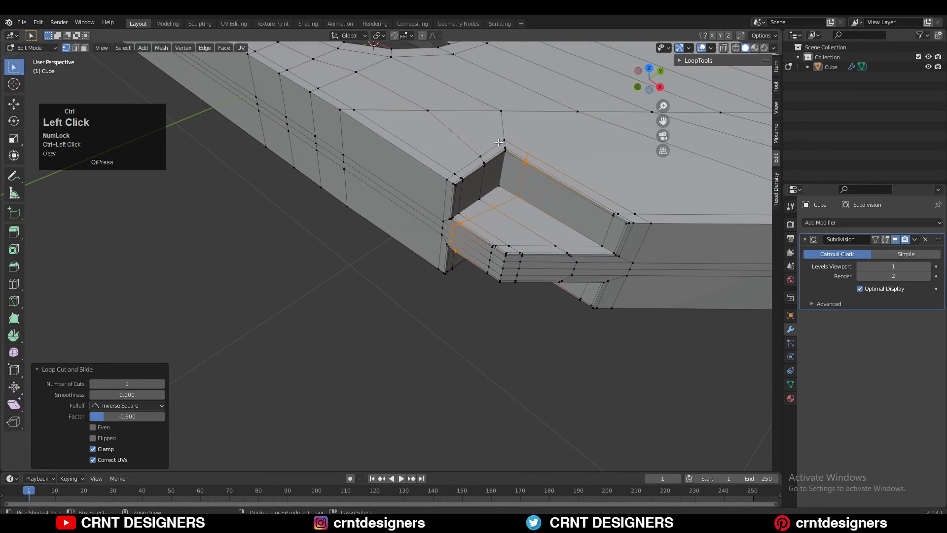
Step: Edge-slide the loop through the recess's long wall closer to its inner corner by a factor of -0.500
{"action": "middle_click_drag", "start_coordinate": [498, 141], "coordinate": [417, 205]}
{"action": "key", "text": "g"}
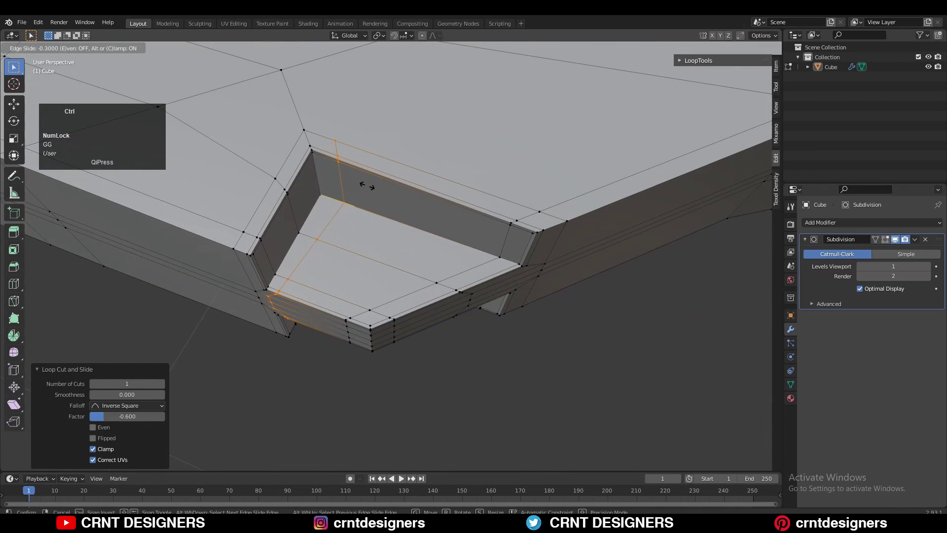
{"action": "left_click", "coordinate": [352, 178]}
{"action": "middle_click_drag", "start_coordinate": [425, 231], "coordinate": [643, 94]}
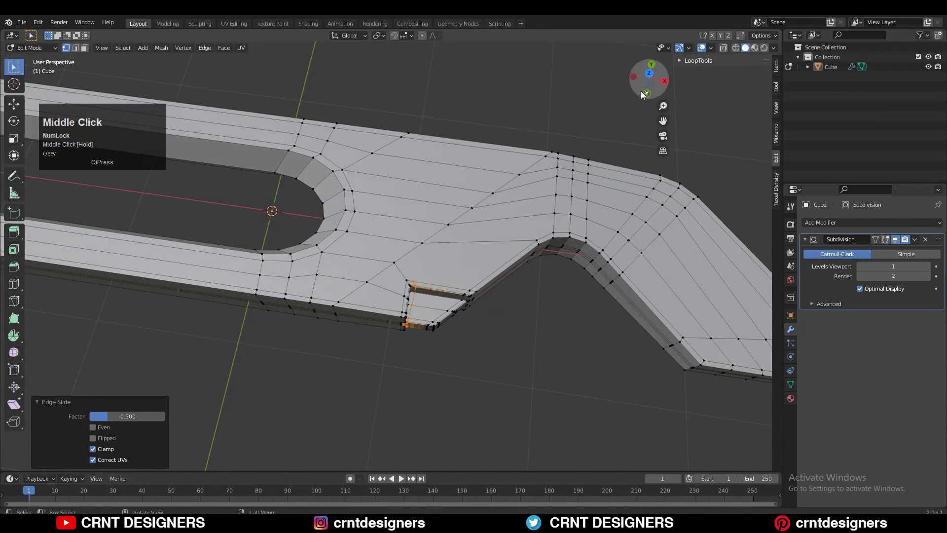
Step: Enable X-ray in top view and select the vertices of the loop crossing the recess
{"action": "left_click", "coordinate": [650, 77]}
{"action": "middle_click_drag", "start_coordinate": [560, 110], "coordinate": [575, 47], "text": "shift"}
{"action": "middle_click_drag", "start_coordinate": [493, 224], "coordinate": [573, 142], "text": "ctrl"}
{"action": "left_click", "coordinate": [724, 48]}
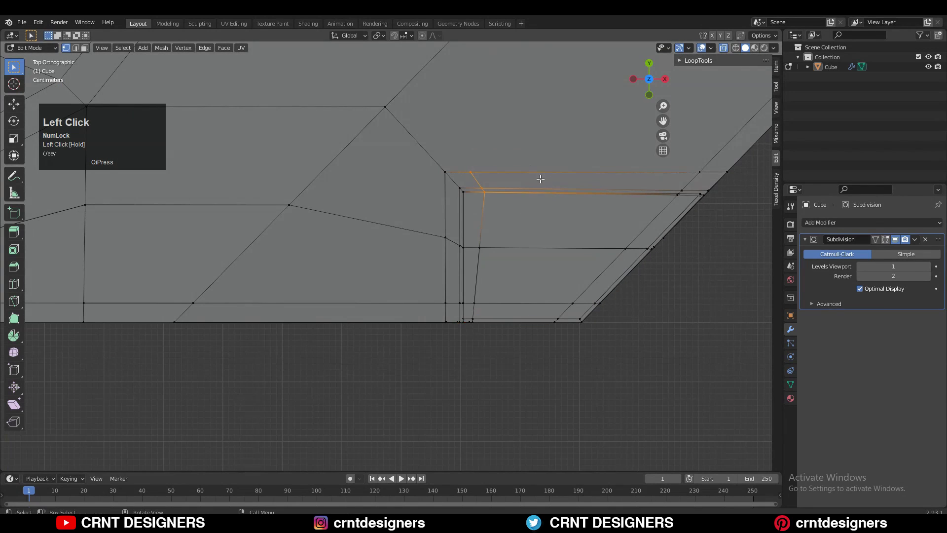
{"action": "left_click", "coordinate": [497, 171]}
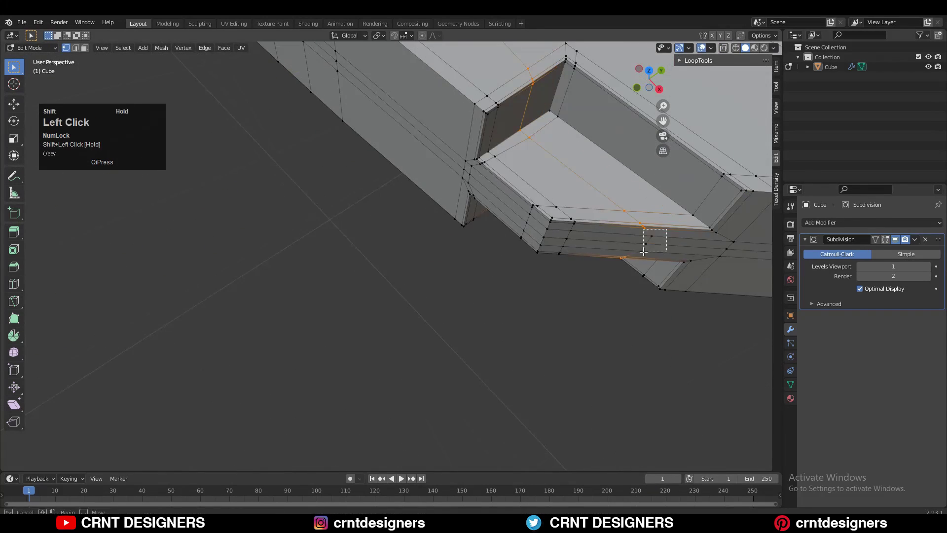
Step: Add a supporting loop just below the top rim at a factor of -0.800 and symmetrize the whole mesh
{"action": "middle_click_drag", "start_coordinate": [651, 238], "coordinate": [498, 232]}
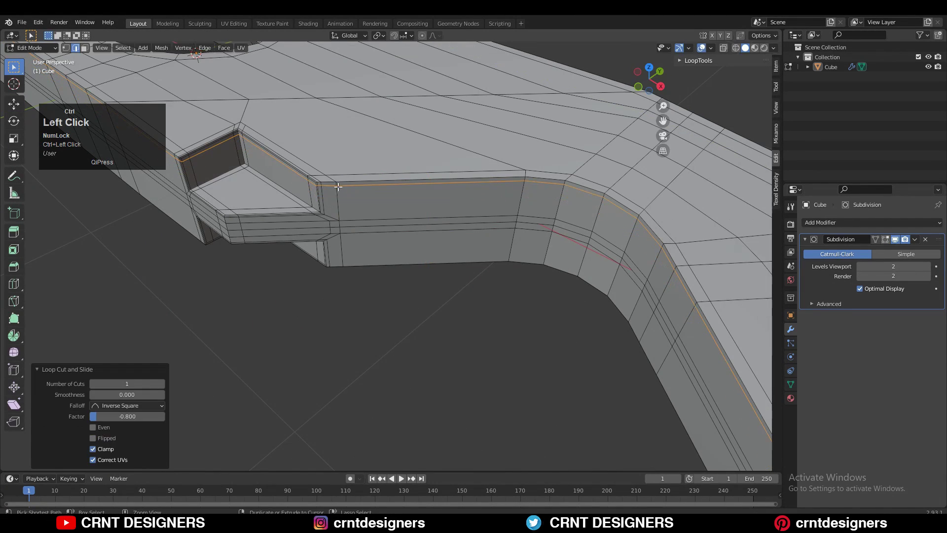
{"action": "middle_click_drag", "start_coordinate": [338, 186], "coordinate": [383, 240]}
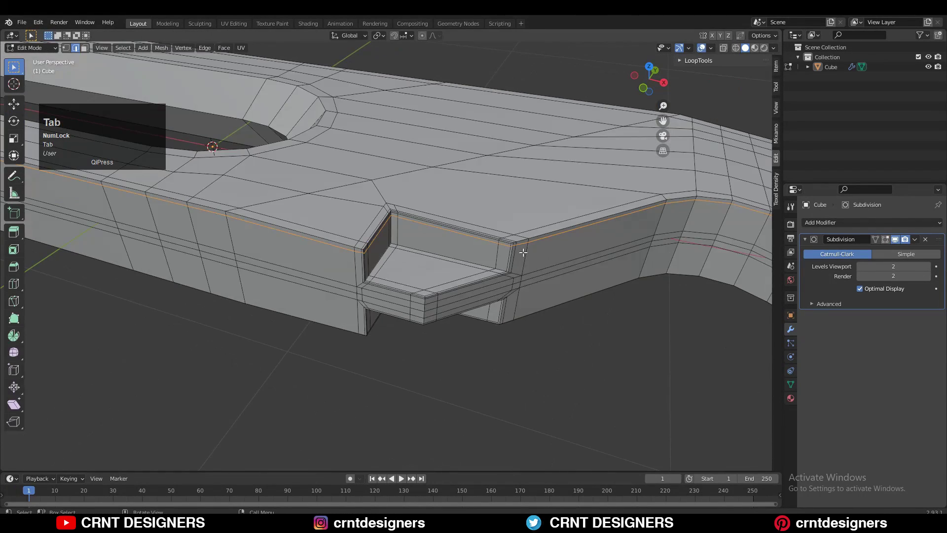
{"action": "key", "text": "a"}
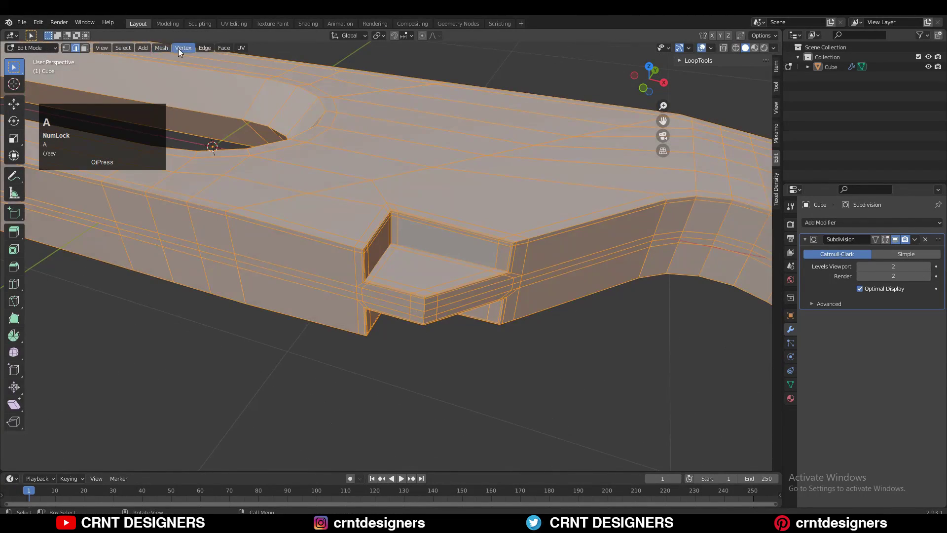
{"action": "left_click", "coordinate": [181, 48]}
{"action": "key", "text": "Tab"}
Step: Add a centred loop cut across the flat top face of the hook's arm
{"action": "middle_click_drag", "start_coordinate": [451, 129], "coordinate": [524, 220]}
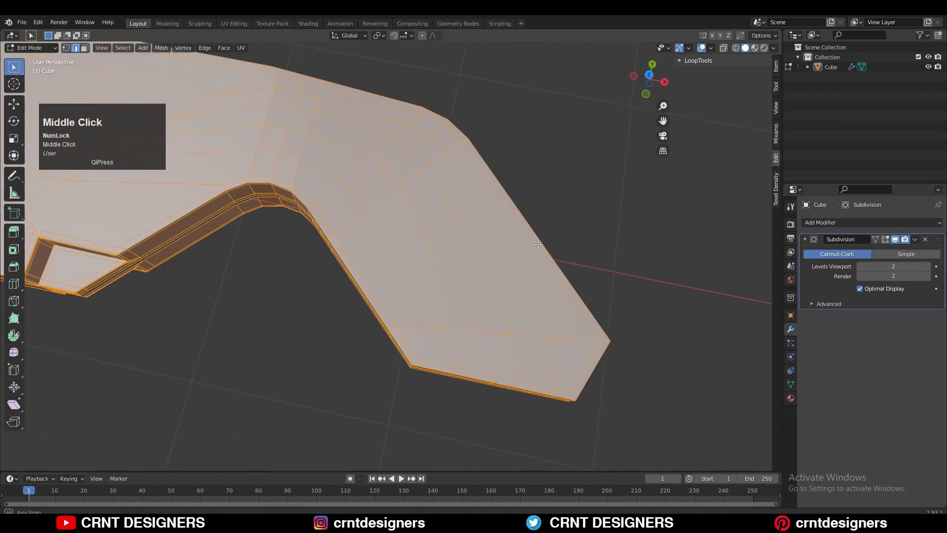
{"action": "middle_click_drag", "start_coordinate": [538, 245], "coordinate": [493, 221]}
{"action": "key", "text": "Tab"}
{"action": "key", "text": "Tab"}
{"action": "key", "text": "ctrl+r"}
{"action": "left_click", "coordinate": [405, 255]}
{"action": "right_click", "coordinate": [401, 259]}
Step: Connect the inner supporting-edge corner to the outer rim corner at the hook's tip on the top face
{"action": "middle_click_drag", "start_coordinate": [401, 259], "coordinate": [439, 219], "text": "shift"}
{"action": "key", "text": "1"}
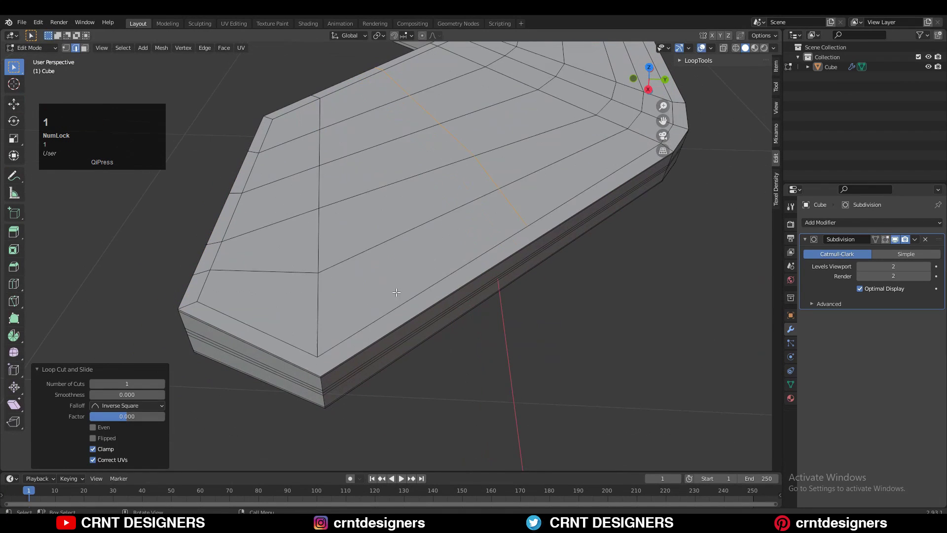
{"action": "left_click", "coordinate": [317, 356]}
{"action": "left_click", "coordinate": [320, 376], "text": "shift"}
{"action": "right_click", "coordinate": [354, 315]}
{"action": "left_click", "coordinate": [355, 314]}
Step: Dissolve the partial edge loop across the hook arm's top face
{"action": "key", "text": "2"}
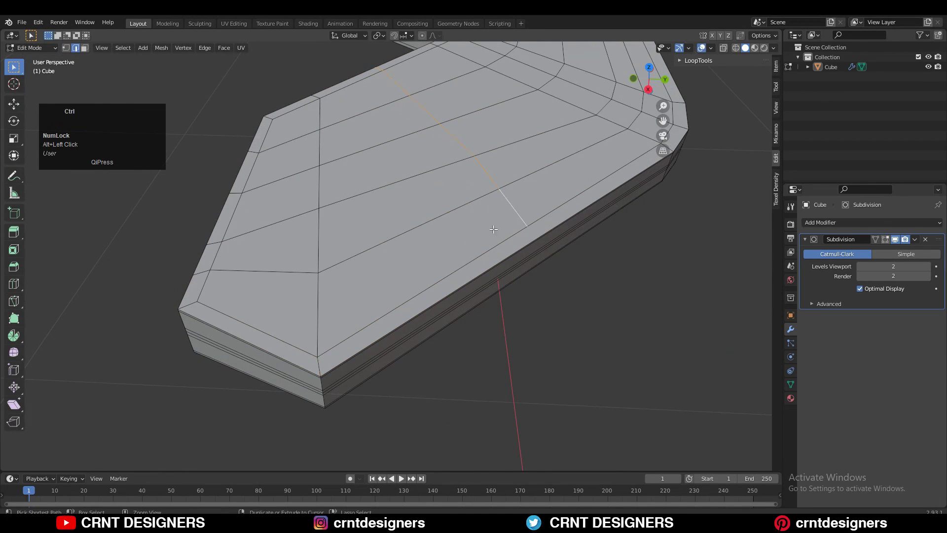
{"action": "key", "text": "ctrl+x"}
{"action": "middle_click_drag", "start_coordinate": [493, 229], "coordinate": [420, 252]}
Step: Connect the supporting-edge corner to the rim corner at the hook's tip on the underside
{"action": "key", "text": "1"}
{"action": "left_click", "coordinate": [451, 128]}
{"action": "left_click", "coordinate": [441, 143], "text": "shift"}
{"action": "right_click", "coordinate": [448, 167]}
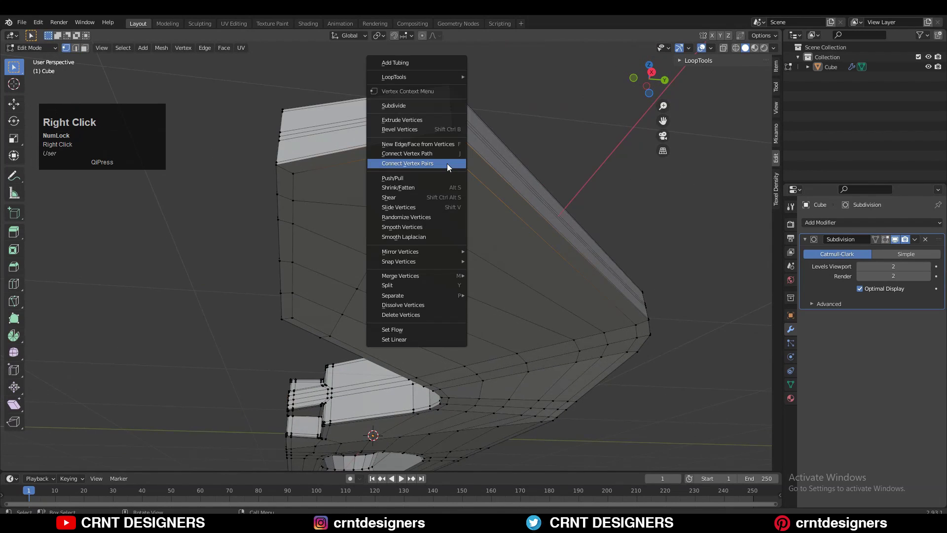
{"action": "left_click", "coordinate": [448, 166]}
{"action": "middle_click_drag", "start_coordinate": [459, 170], "coordinate": [486, 227], "text": "ctrl"}
{"action": "middle_click_drag", "start_coordinate": [486, 227], "coordinate": [444, 316]}
{"action": "middle_click_drag", "start_coordinate": [444, 316], "coordinate": [426, 288], "text": "shift"}
{"action": "key", "text": "ctrl+r"}
{"action": "left_click", "coordinate": [431, 314]}
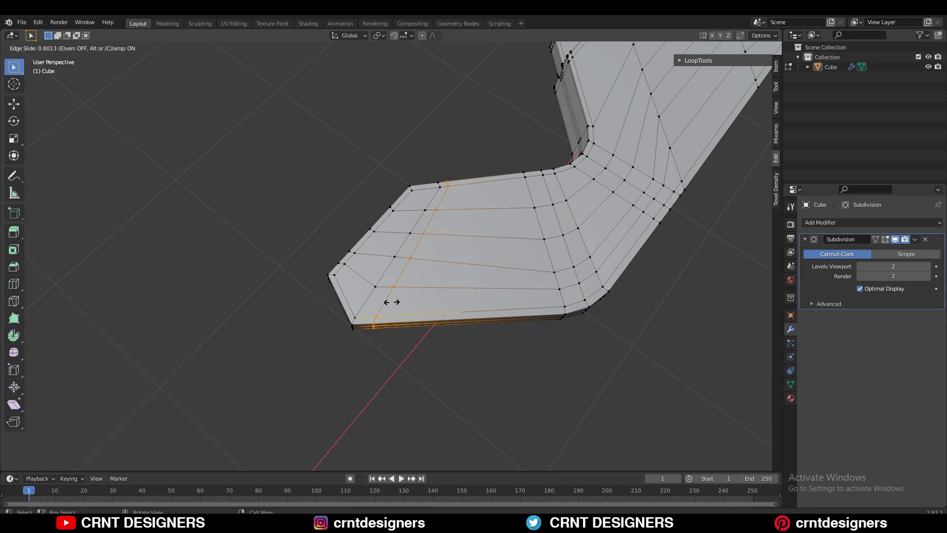
{"action": "right_click", "coordinate": [391, 302]}
{"action": "middle_click_drag", "start_coordinate": [392, 302], "coordinate": [310, 208]}
{"action": "key", "text": "ctrl+z"}
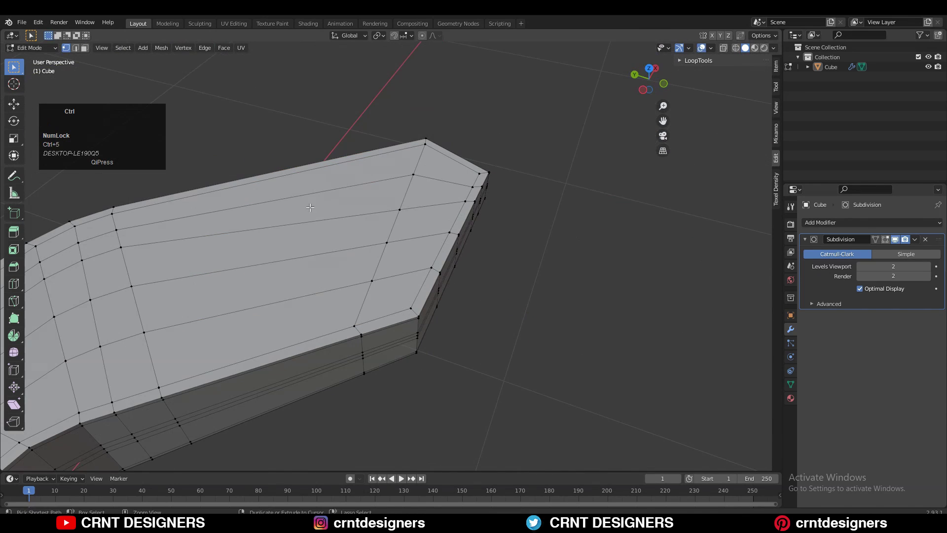
Step: Add a supporting edge loop across the hook's arm and slide it close beside the existing loop near the tip
{"action": "left_click", "coordinate": [452, 209], "text": "ctrl"}
{"action": "key", "text": "KP_7"}
{"action": "key", "text": "ctrl+r"}
{"action": "left_click", "coordinate": [482, 271]}
{"action": "key", "text": "g"}
{"action": "key", "text": "g"}
{"action": "left_click", "coordinate": [549, 191]}
{"action": "middle_click_drag", "start_coordinate": [550, 190], "coordinate": [499, 227]}
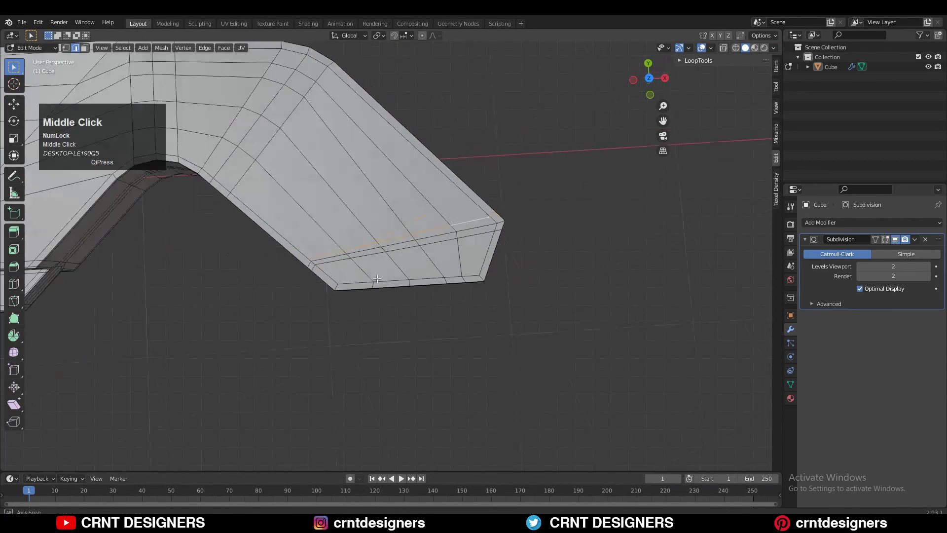
Step: Try to slide the vertex pair on the hook tip's end edge almost onto the neighbouring corner
{"action": "key", "text": "1"}
{"action": "key", "text": "alt+z"}
{"action": "scroll", "coordinate": [313, 255], "scroll_direction": "up", "scroll_amount": 2}
{"action": "left_click_drag", "start_coordinate": [270, 253], "coordinate": [279, 276]}
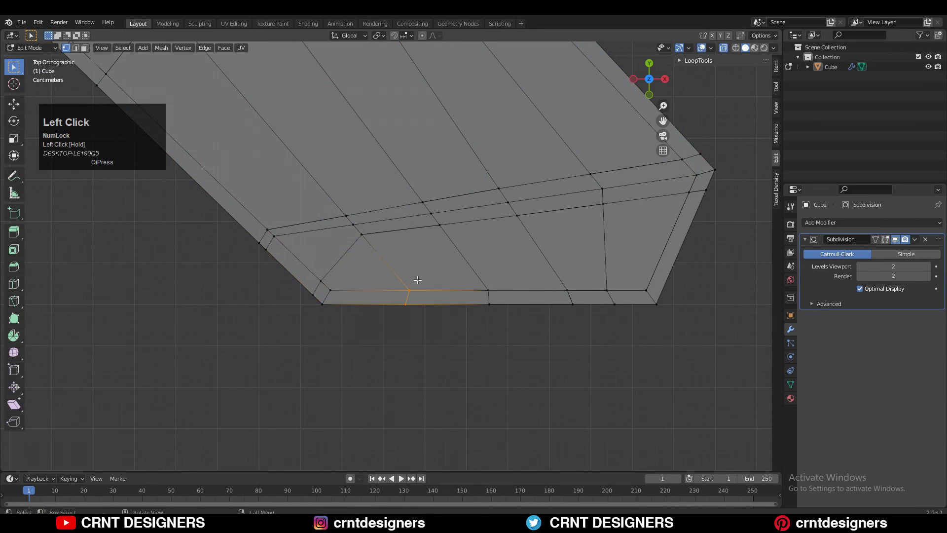
{"action": "left_click", "coordinate": [347, 280]}
{"action": "key", "text": "Tab"}
{"action": "scroll", "coordinate": [561, 133], "scroll_direction": "down", "scroll_amount": 2}
{"action": "middle_click_drag", "start_coordinate": [348, 280], "coordinate": [474, 247]}
{"action": "key", "text": "Tab"}
{"action": "key", "text": "KP_7"}
{"action": "middle_click_drag", "start_coordinate": [491, 306], "coordinate": [491, 275], "text": "ctrl"}
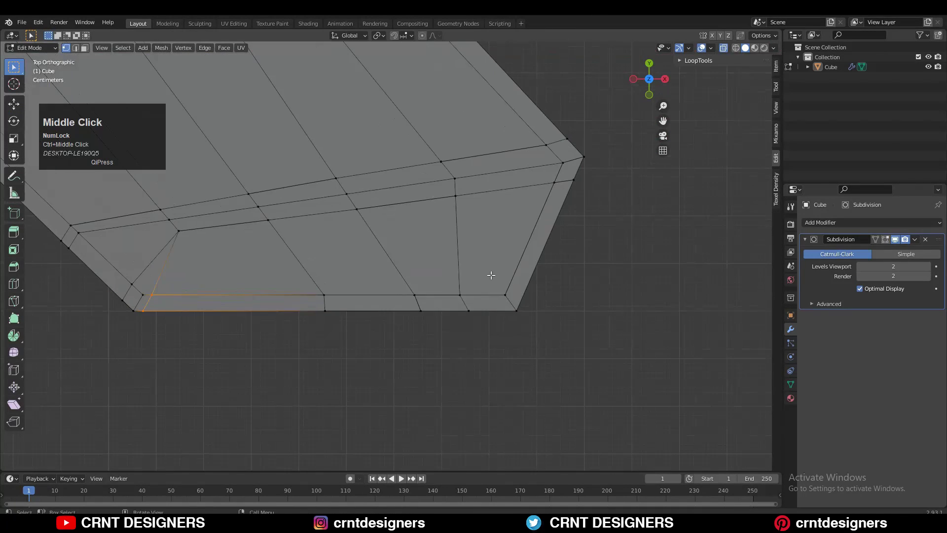
{"action": "key", "text": "ctrl+z"}
Step: Slide the vertex pair on the hook tip's end edge nearer to the neighbouring corner
{"action": "left_click", "coordinate": [222, 283]}
{"action": "middle_click_drag", "start_coordinate": [285, 281], "coordinate": [417, 274], "text": "shift"}
{"action": "left_click_drag", "start_coordinate": [341, 262], "coordinate": [380, 321]}
{"action": "key", "text": "g"}
{"action": "key", "text": "g"}
{"action": "left_click", "coordinate": [308, 311]}
{"action": "key", "text": "Tab"}
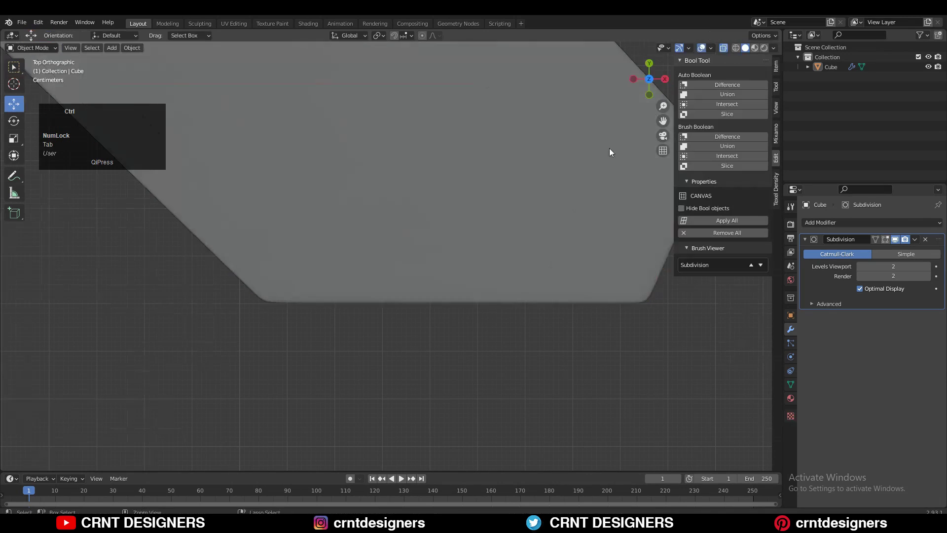
Step: Shade the whole opener key smooth in Object Mode
{"action": "middle_click_drag", "start_coordinate": [609, 148], "coordinate": [478, 211]}
{"action": "right_click", "coordinate": [435, 214]}
{"action": "left_click", "coordinate": [402, 213]}
{"action": "middle_click_drag", "start_coordinate": [403, 213], "coordinate": [424, 217]}
Step: Bevel the edge loop partway down the slot's inner wall into a narrow two-segment band
{"action": "middle_click_drag", "start_coordinate": [276, 197], "coordinate": [375, 247], "text": "shift"}
{"action": "key", "text": "Tab"}
{"action": "scroll", "coordinate": [366, 266], "scroll_direction": "up", "scroll_amount": 3}
{"action": "middle_click_drag", "start_coordinate": [305, 281], "coordinate": [420, 286]}
{"action": "key", "text": "2"}
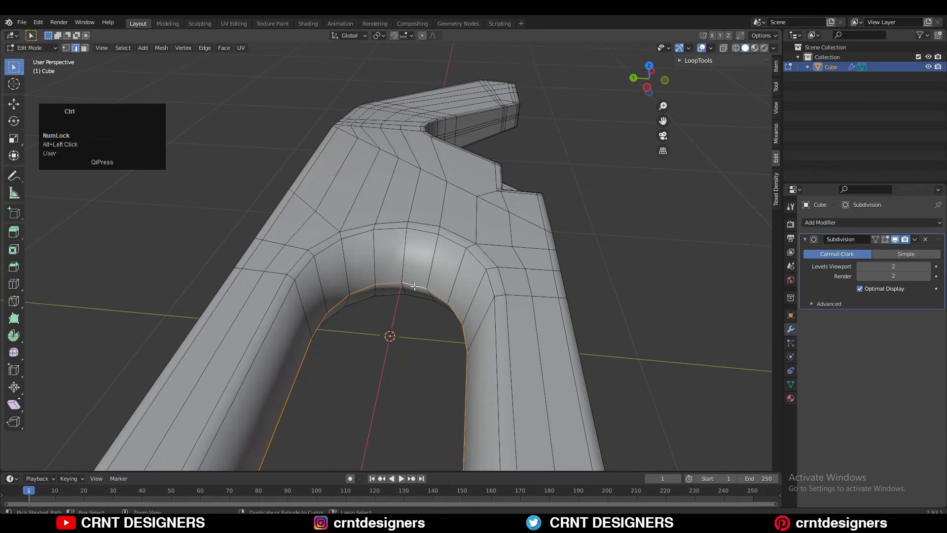
{"action": "left_click", "coordinate": [447, 278]}
{"action": "key", "text": "Tab"}
{"action": "mouse_move", "coordinate": [447, 278]}
{"action": "middle_mouse_down"}
{"action": "mouse_move", "coordinate": [422, 249]}
{"action": "mouse_move", "coordinate": [448, 265]}
{"action": "middle_mouse_up"}
{"action": "key", "text": "Tab"}
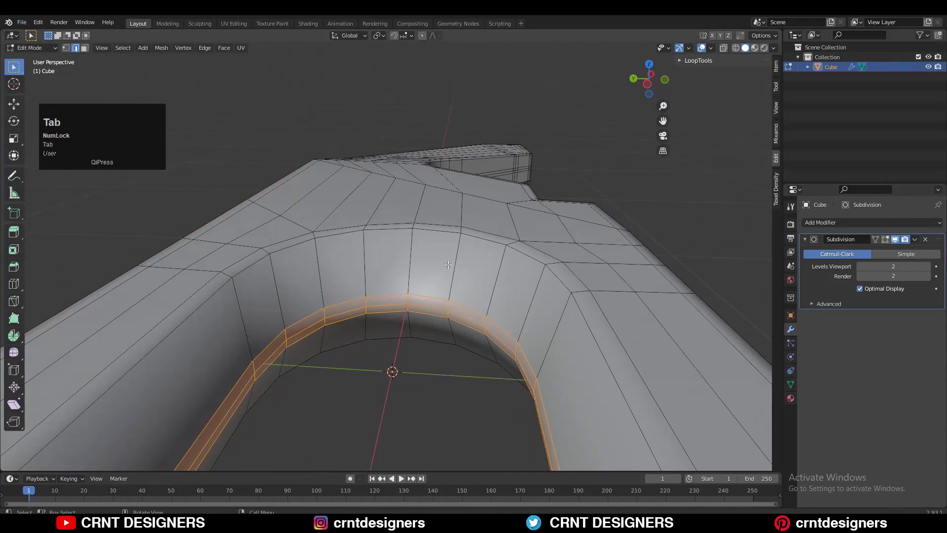
Step: Add supporting loop cuts around the slot, sliding the one on its upper wall toward the rim by a factor of 0.8
{"action": "left_click_drag", "start_coordinate": [466, 268], "coordinate": [468, 243]}
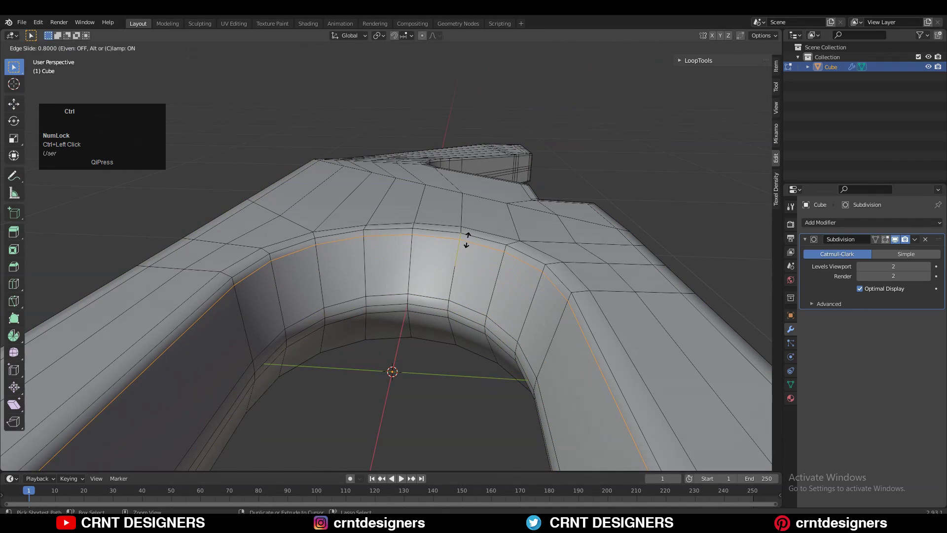
{"action": "left_click", "coordinate": [466, 239]}
{"action": "middle_click_drag", "start_coordinate": [467, 239], "coordinate": [434, 247]}
{"action": "key", "text": "ctrl+r"}
{"action": "left_click", "coordinate": [535, 278]}
{"action": "left_click", "coordinate": [528, 279]}
{"action": "middle_click_drag", "start_coordinate": [523, 279], "coordinate": [435, 357]}
Step: Add a loop cut across the body between the slot and the hook, and save the file
{"action": "key", "text": "1"}
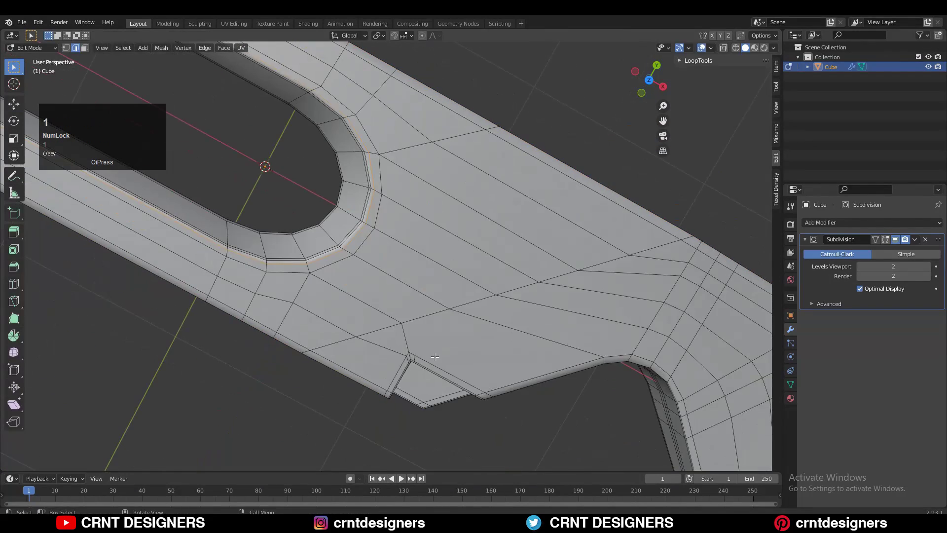
{"action": "key", "text": "ctrl+r"}
{"action": "left_click", "coordinate": [445, 326]}
{"action": "left_click", "coordinate": [445, 326]}
{"action": "key", "text": "Tab"}
{"action": "middle_click_drag", "start_coordinate": [447, 326], "coordinate": [469, 201]}
{"action": "key", "text": "ctrl+s"}
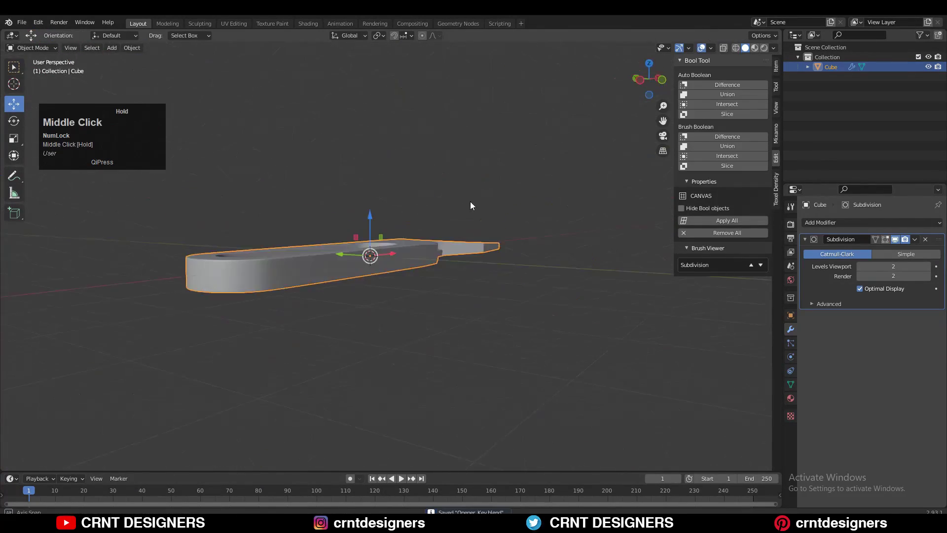
Step: Scale the opener key down slightly along Z in the front view to make it thinner
{"action": "scroll", "coordinate": [471, 202], "scroll_direction": "up", "scroll_amount": 4}
{"action": "left_click", "coordinate": [651, 88]}
{"action": "middle_click_drag", "start_coordinate": [518, 140], "coordinate": [434, 122], "text": "shift"}
{"action": "key", "text": "s"}
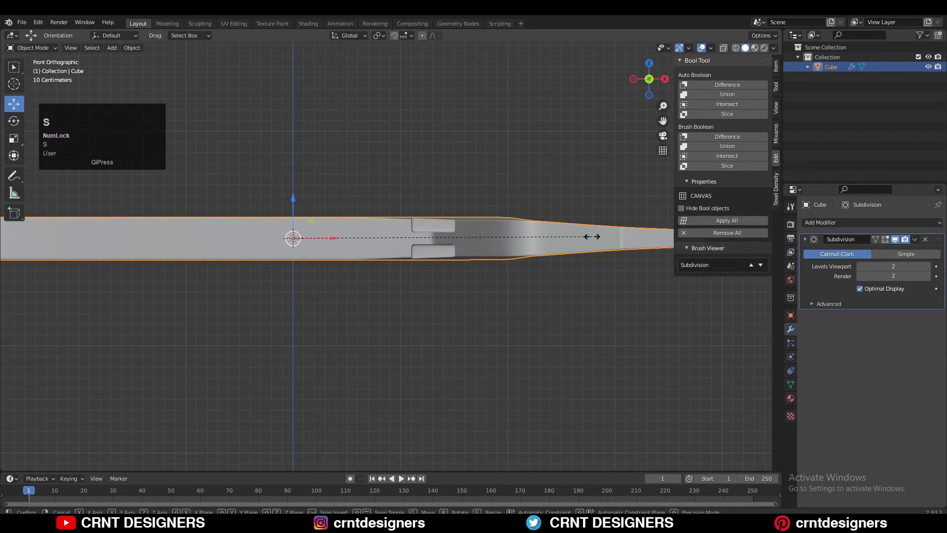
{"action": "key", "text": "z"}
{"action": "left_click", "coordinate": [539, 232]}
{"action": "middle_click_drag", "start_coordinate": [538, 232], "coordinate": [463, 287]}
Step: Examine the smoothed opener key from several angles, including the top view
{"action": "left_click", "coordinate": [562, 190]}
{"action": "middle_click_drag", "start_coordinate": [503, 247], "coordinate": [592, 187]}
{"action": "middle_click_drag", "start_coordinate": [592, 188], "coordinate": [434, 246], "text": "shift"}
{"action": "scroll", "coordinate": [472, 239], "scroll_direction": "up", "scroll_amount": 6}
{"action": "left_click", "coordinate": [446, 252]}
{"action": "key", "text": "Tab"}
{"action": "left_click", "coordinate": [426, 245]}
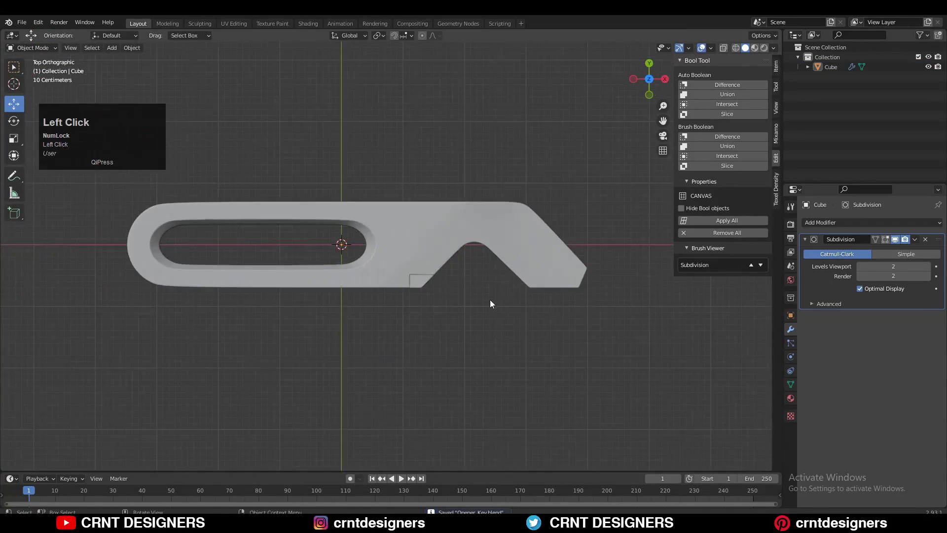
{"action": "middle_click_drag", "start_coordinate": [490, 300], "coordinate": [540, 210]}
Step: Display the wireframe overlay on the opener key
{"action": "left_click", "coordinate": [711, 48]}
{"action": "left_click", "coordinate": [649, 210]}
{"action": "middle_click_drag", "start_coordinate": [444, 232], "coordinate": [428, 244]}
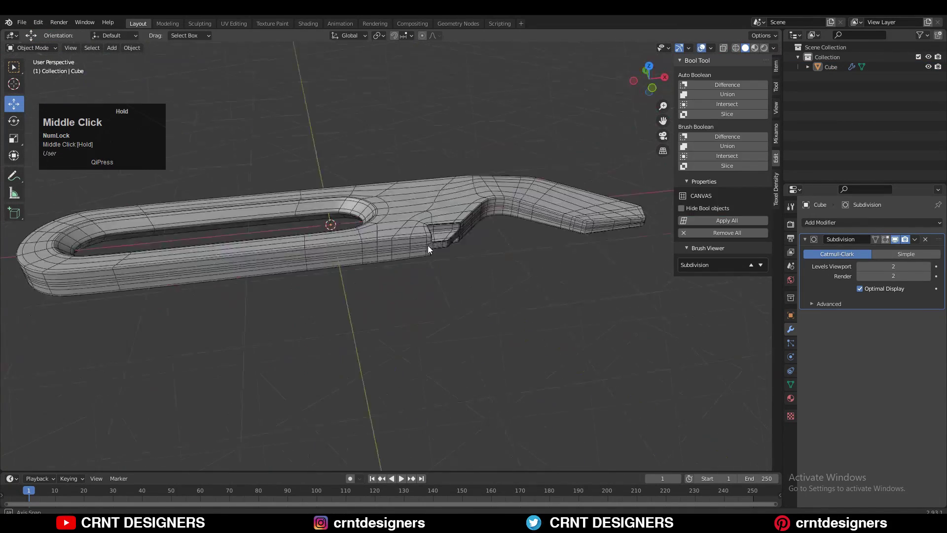
Step: Add three evenly spaced loop cuts across the straight arm beside the slot
{"action": "key", "text": "Tab"}
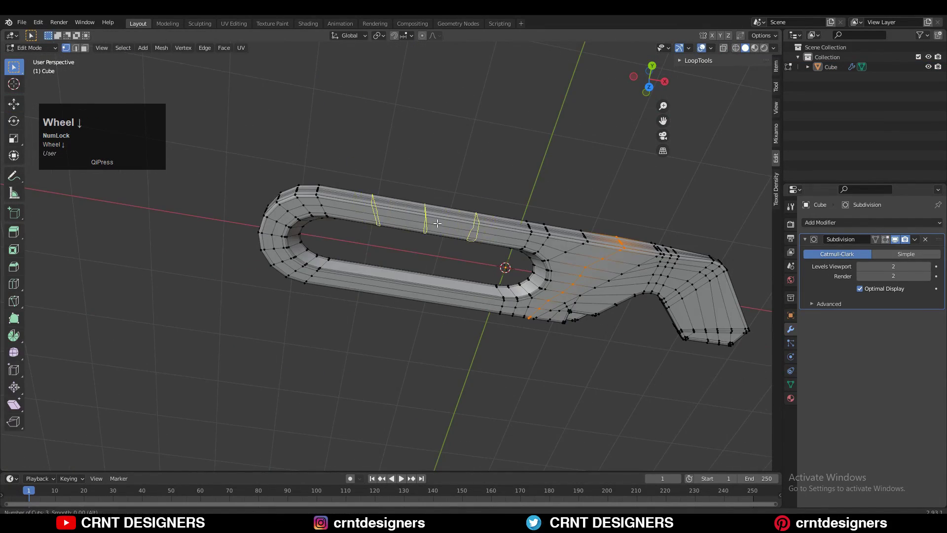
{"action": "left_click", "coordinate": [424, 228]}
{"action": "right_click", "coordinate": [424, 228]}
{"action": "key", "text": "Tab"}
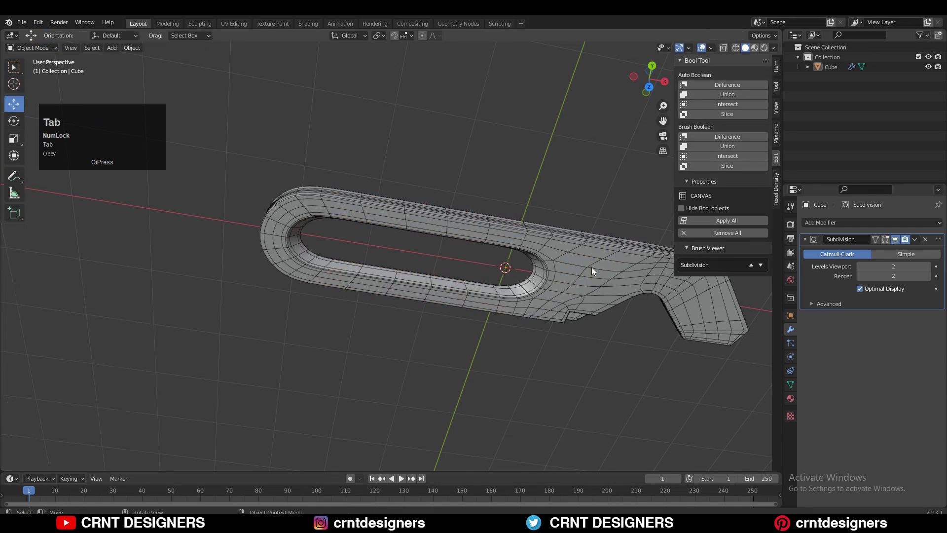
Step: Hide the viewport overlays and examine the shading around the recessed corner in perspective and from the top
{"action": "left_click", "coordinate": [592, 267]}
{"action": "middle_click_drag", "start_coordinate": [498, 135], "coordinate": [429, 242], "text": "ctrl"}
{"action": "middle_click_drag", "start_coordinate": [428, 241], "coordinate": [454, 238], "text": "ctrl"}
{"action": "left_click", "coordinate": [454, 238]}
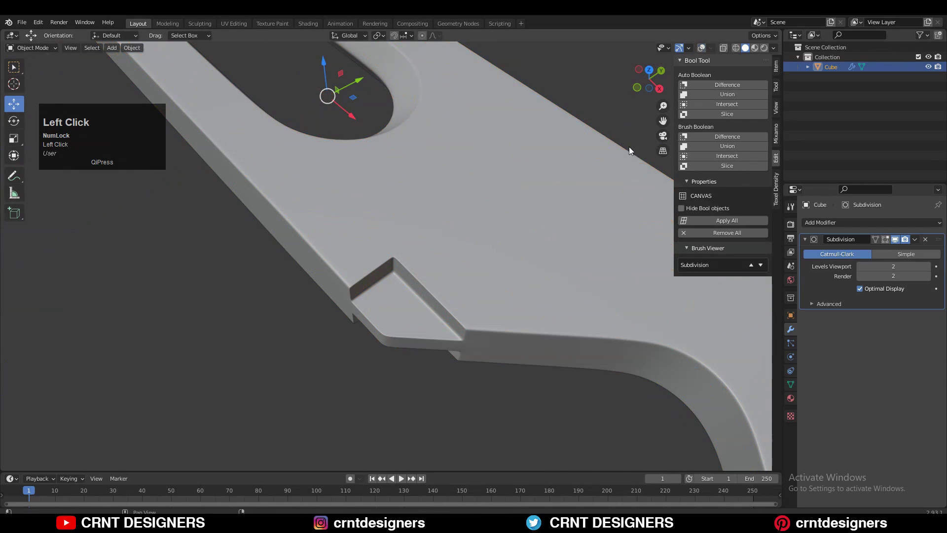
{"action": "left_click", "coordinate": [649, 70]}
{"action": "middle_click_drag", "start_coordinate": [604, 218], "coordinate": [563, 152], "text": "shift"}
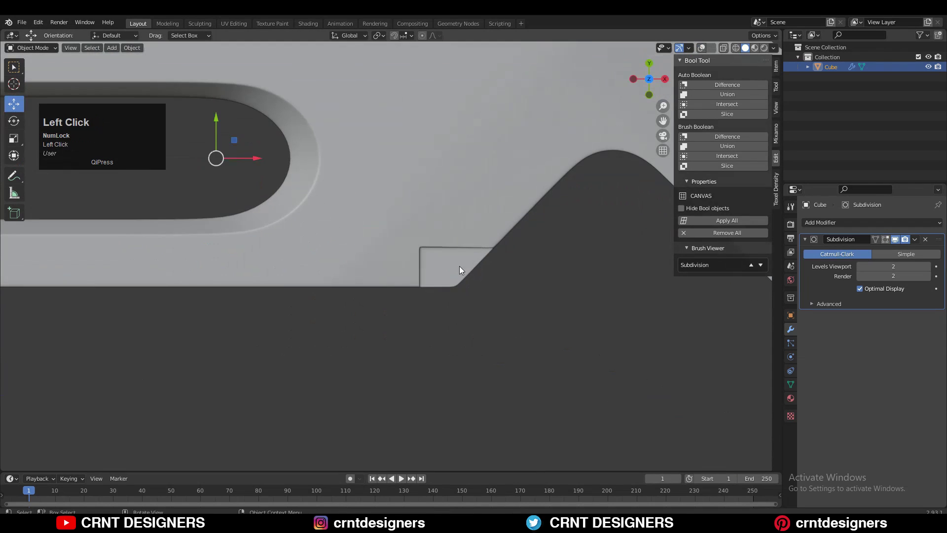
Step: Restore the viewport overlays and view the recessed corner's mesh in Edit Mode
{"action": "left_click", "coordinate": [702, 49]}
{"action": "key", "text": "Tab"}
{"action": "middle_click_drag", "start_coordinate": [517, 236], "coordinate": [518, 271], "text": "ctrl"}
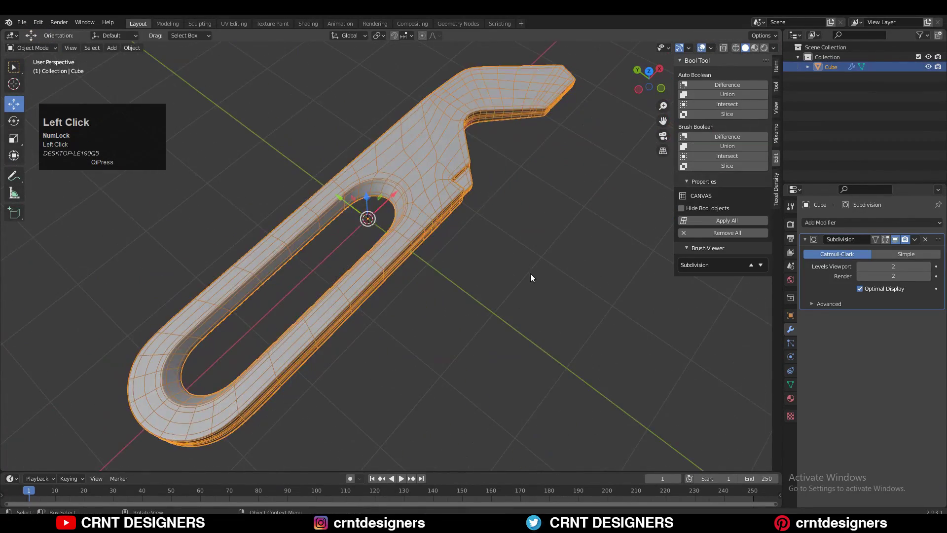
Step: Hide the viewport overlays again and save the finished opener key
{"action": "middle_click_drag", "start_coordinate": [531, 273], "coordinate": [652, 200]}
{"action": "key", "text": "ctrl+s"}
{"action": "left_click", "coordinate": [705, 49]}
{"action": "middle_click_drag", "start_coordinate": [501, 179], "coordinate": [538, 185], "text": "ctrl"}
{"action": "key", "text": "ctrl+s"}
Step: Adjust the viewport shading options and view the finished opener key
{"action": "mouse_move", "coordinate": [607, 268]}
{"action": "middle_mouse_down"}
{"action": "mouse_move", "coordinate": [538, 217]}
{"action": "mouse_move", "coordinate": [468, 212]}
{"action": "middle_mouse_up"}
{"action": "left_click", "coordinate": [774, 48]}
{"action": "left_click", "coordinate": [764, 96]}
{"action": "mouse_move", "coordinate": [641, 222]}
{"action": "middle_mouse_down"}
{"action": "mouse_move", "coordinate": [568, 300]}
{"action": "mouse_move", "coordinate": [619, 204]}
{"action": "mouse_move", "coordinate": [438, 174]}
{"action": "mouse_move", "coordinate": [468, 232]}
{"action": "mouse_move", "coordinate": [622, 233]}
{"action": "mouse_move", "coordinate": [562, 233]}
{"action": "mouse_move", "coordinate": [571, 253]}
{"action": "middle_mouse_up"}
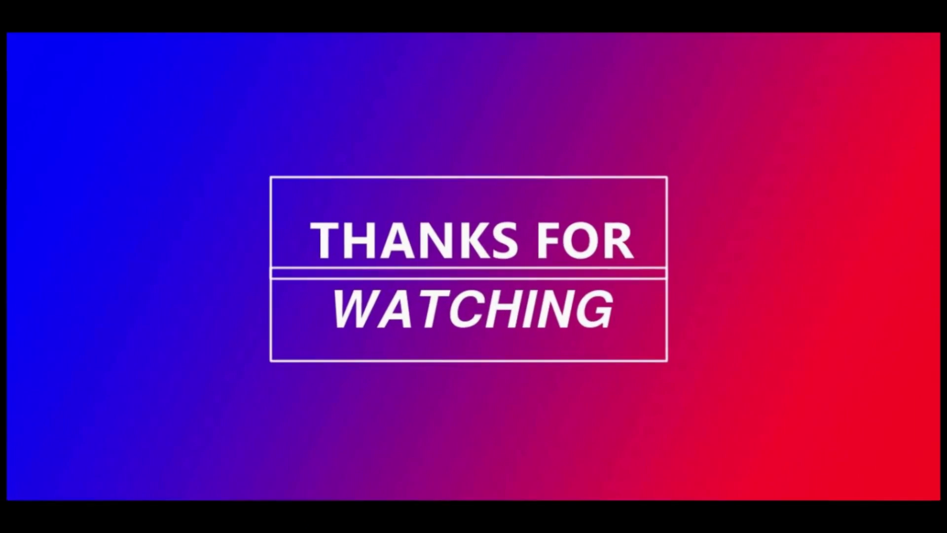